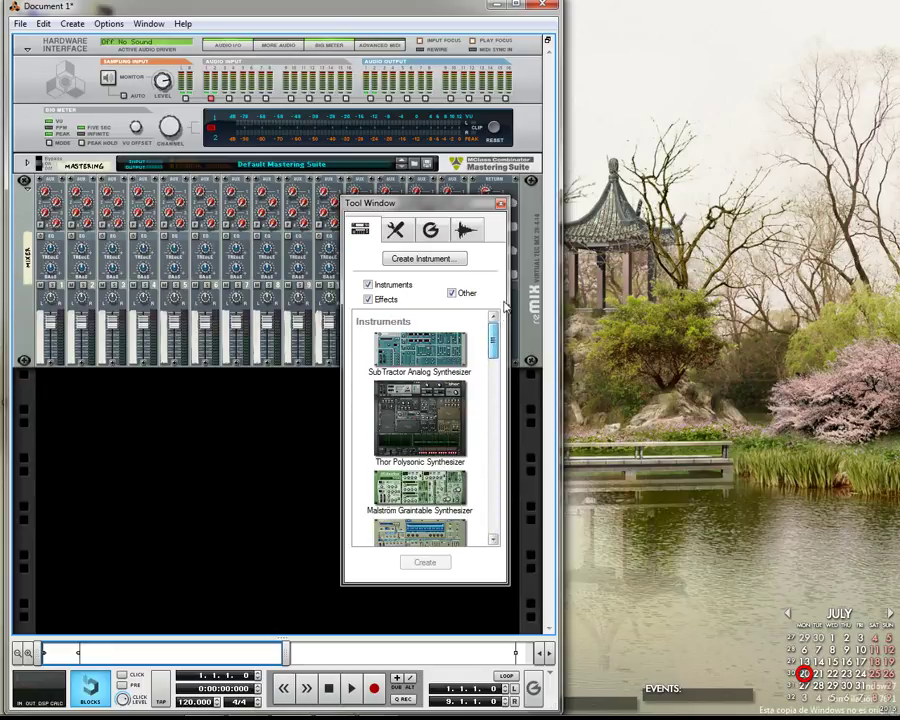
Step: Move the tool window beside the rack and add a SubTractor Analog Synthesizer and a Kong Drum Designer from it
{"action": "left_click_drag", "start_coordinate": [458, 204], "coordinate": [742, 217]}
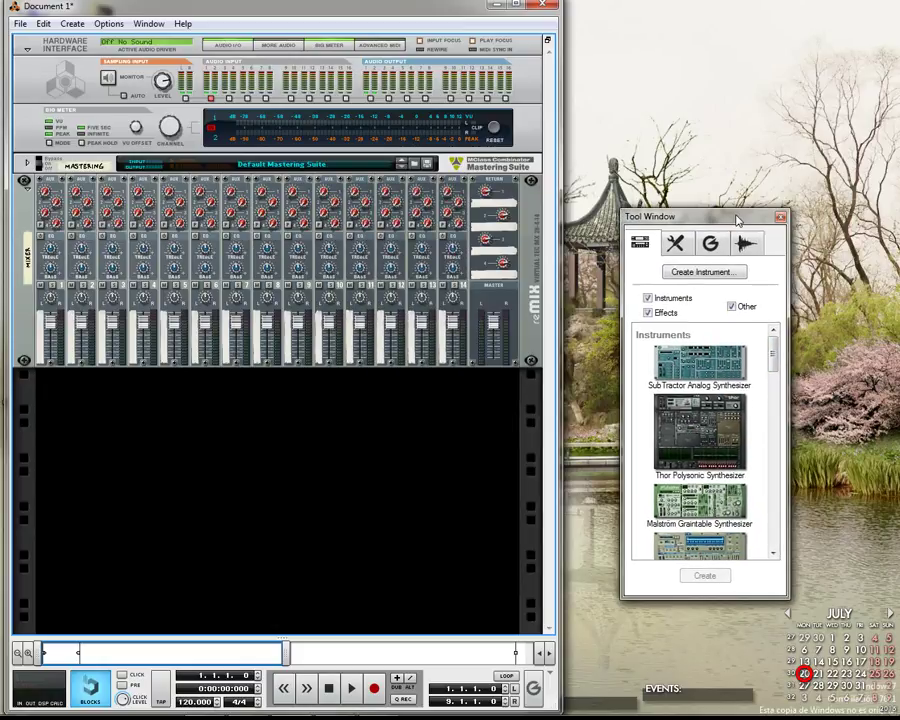
{"action": "left_click_drag", "start_coordinate": [713, 370], "coordinate": [261, 438]}
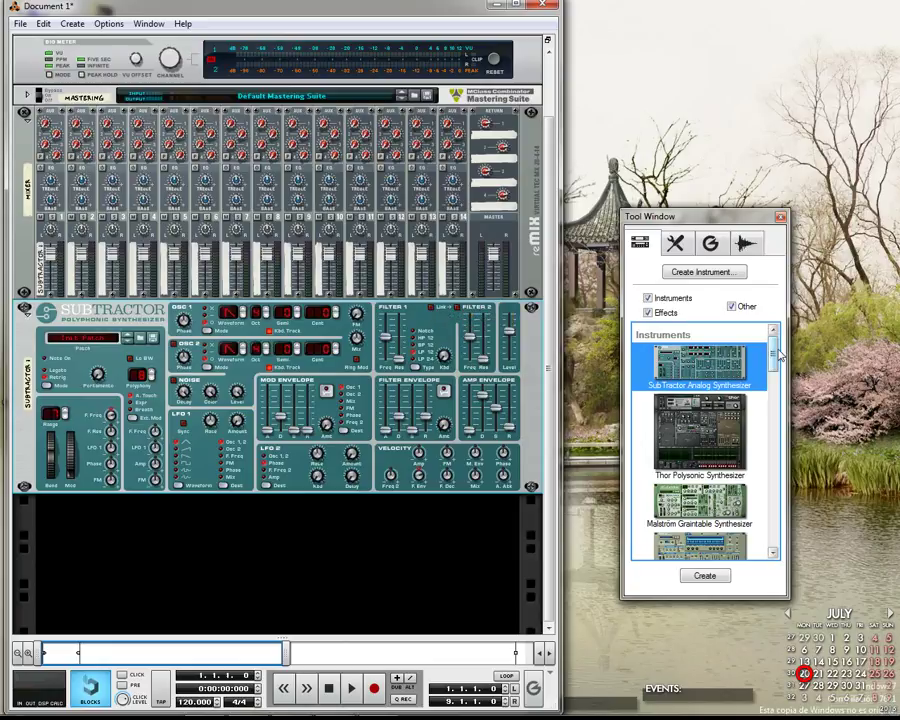
{"action": "left_click_drag", "start_coordinate": [771, 355], "coordinate": [773, 410]}
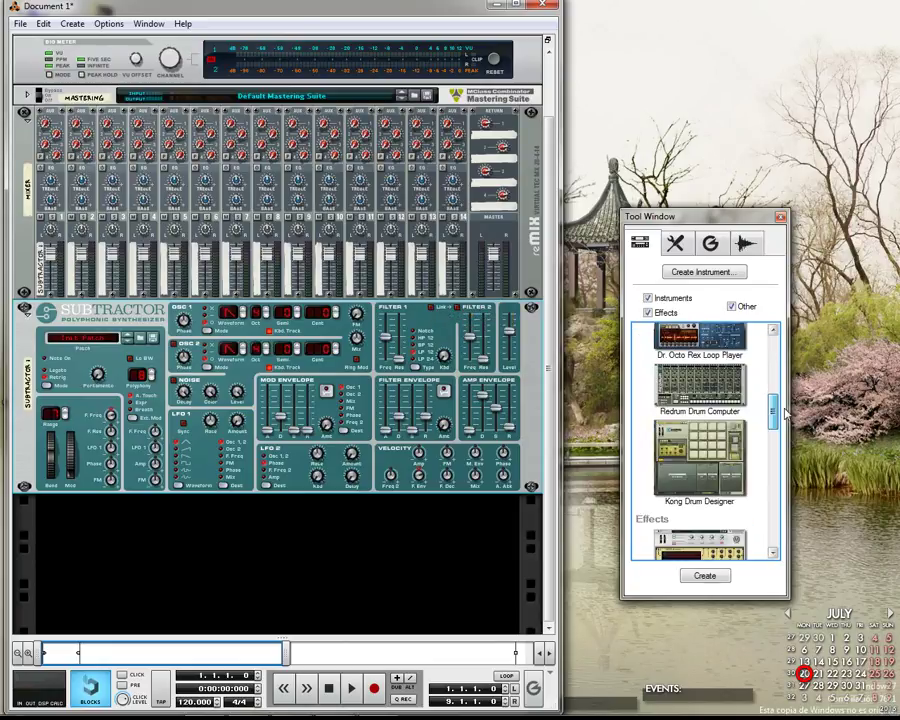
{"action": "left_click", "coordinate": [670, 450]}
{"action": "left_click_drag", "start_coordinate": [733, 455], "coordinate": [125, 535]}
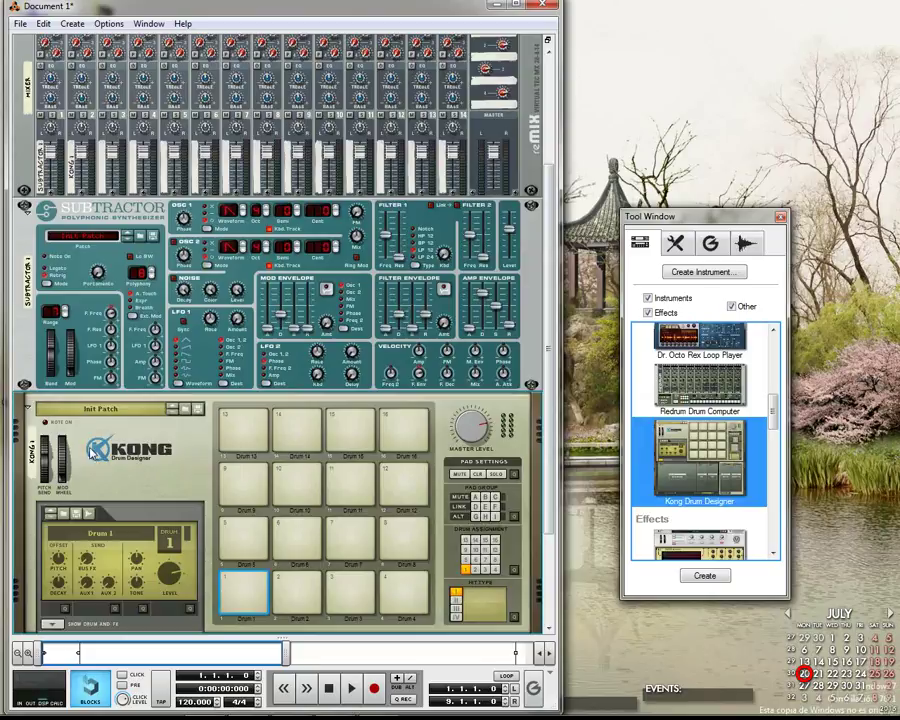
Step: Delete the Kong Drum Designer and the SubTractor from the rack and close the tool window
{"action": "left_click", "coordinate": [27, 372]}
{"action": "key", "text": "Delete"}
{"action": "left_click", "coordinate": [87, 335]}
{"action": "key", "text": "Delete"}
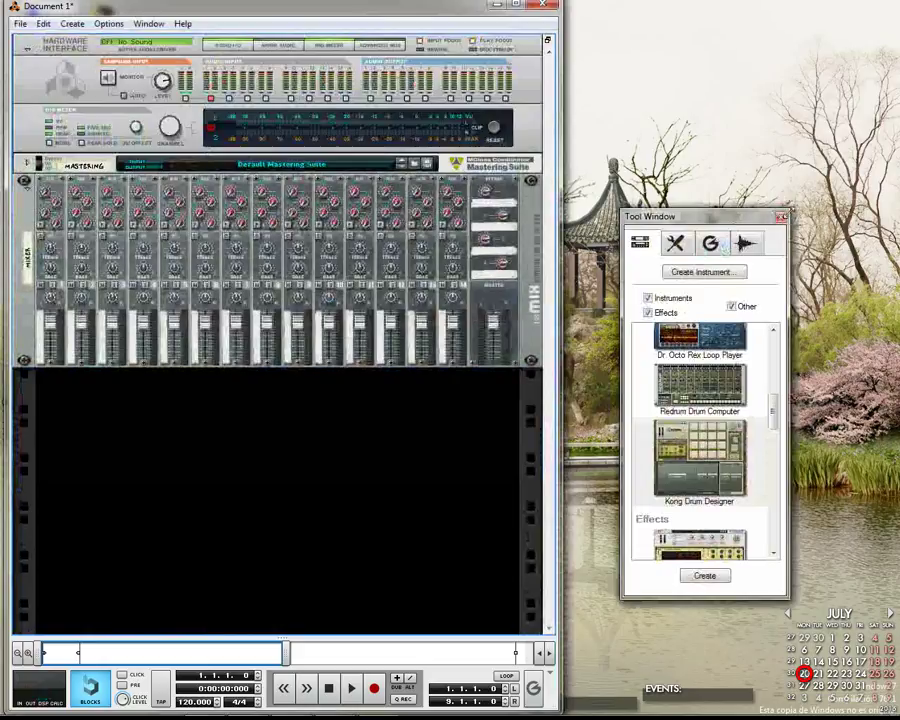
{"action": "left_click", "coordinate": [781, 216]}
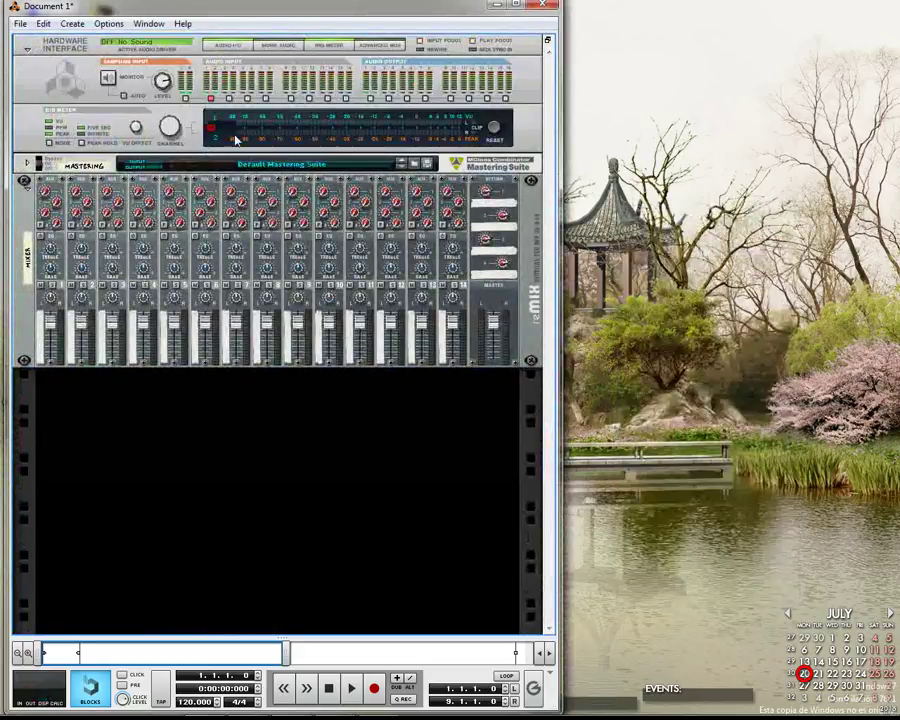
Step: Create two SubTractor Analog Synthesizers, one under the other, beneath the mixer
{"action": "left_click", "coordinate": [66, 26]}
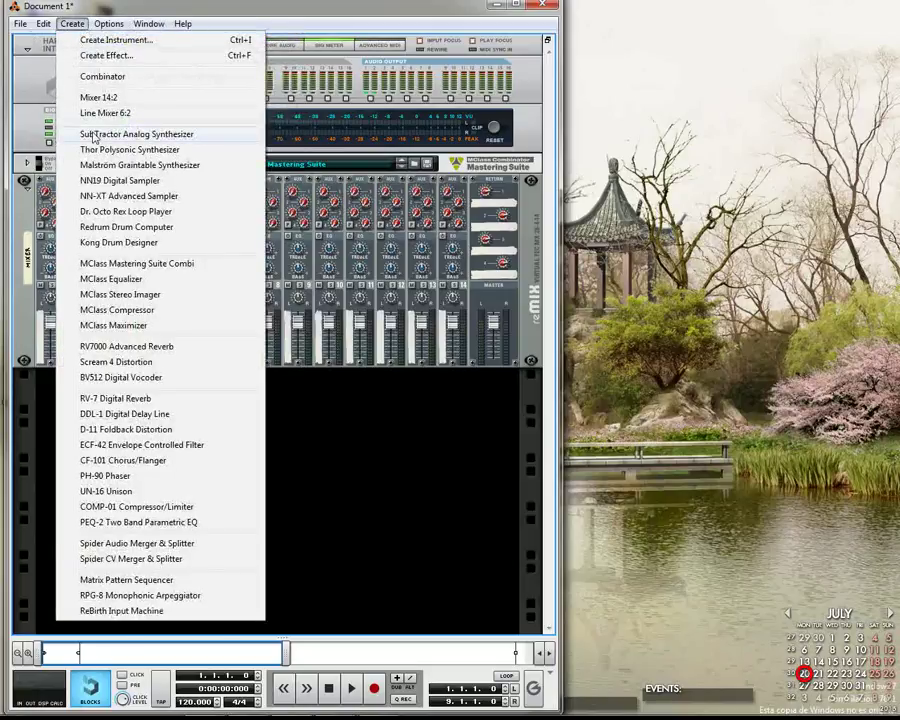
{"action": "left_click", "coordinate": [93, 137]}
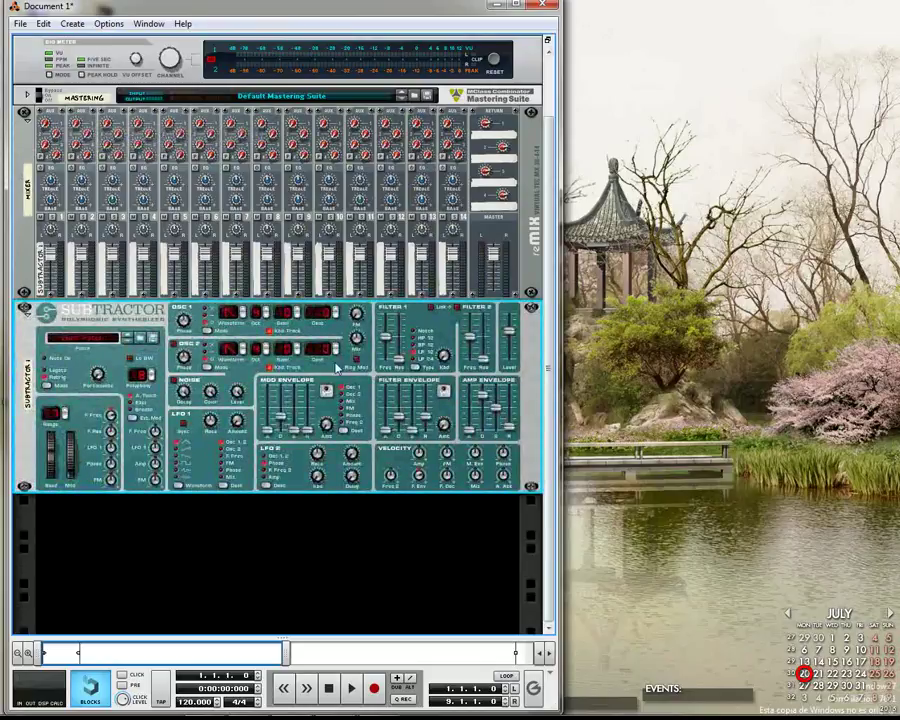
{"action": "left_click", "coordinate": [325, 568]}
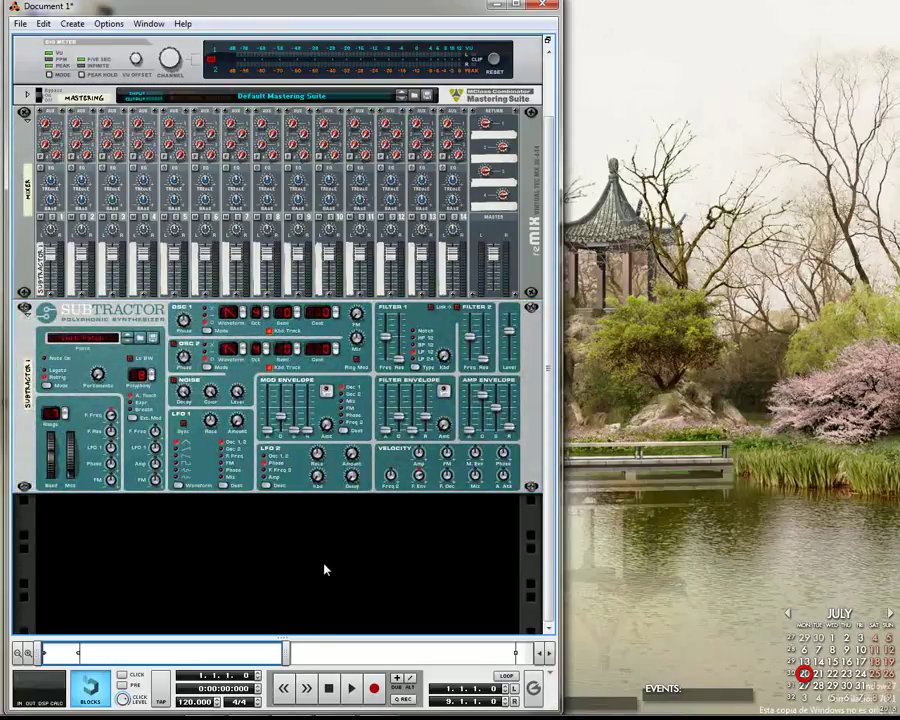
{"action": "right_click", "coordinate": [325, 568]}
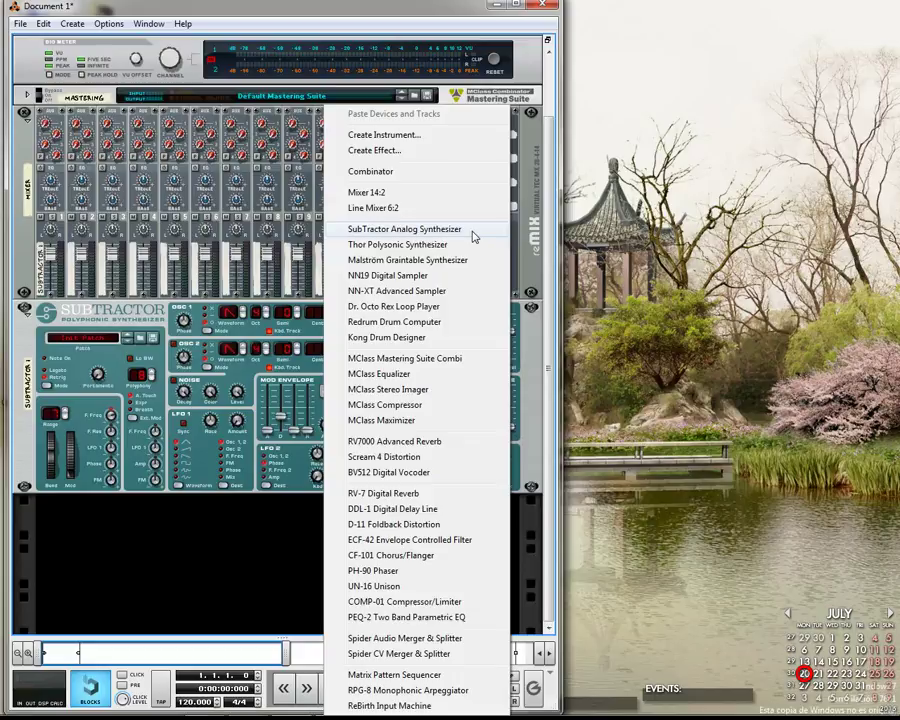
{"action": "left_click", "coordinate": [474, 236]}
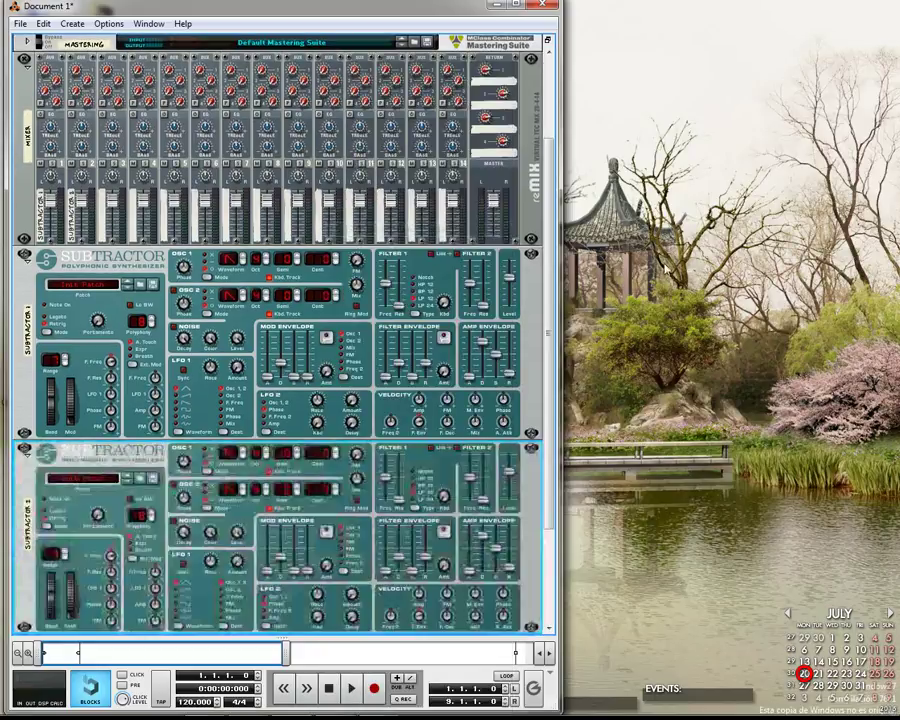
Step: Insert a Thor Polysonic Synthesizer directly beneath the first SubTractor
{"action": "right_click", "coordinate": [532, 500]}
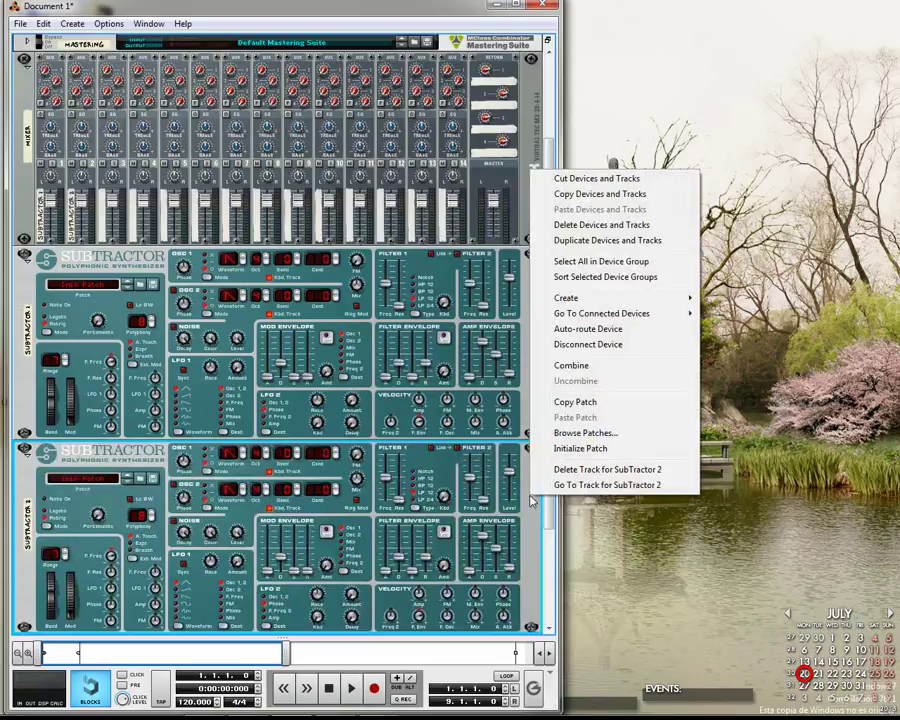
{"action": "left_click", "coordinate": [527, 363]}
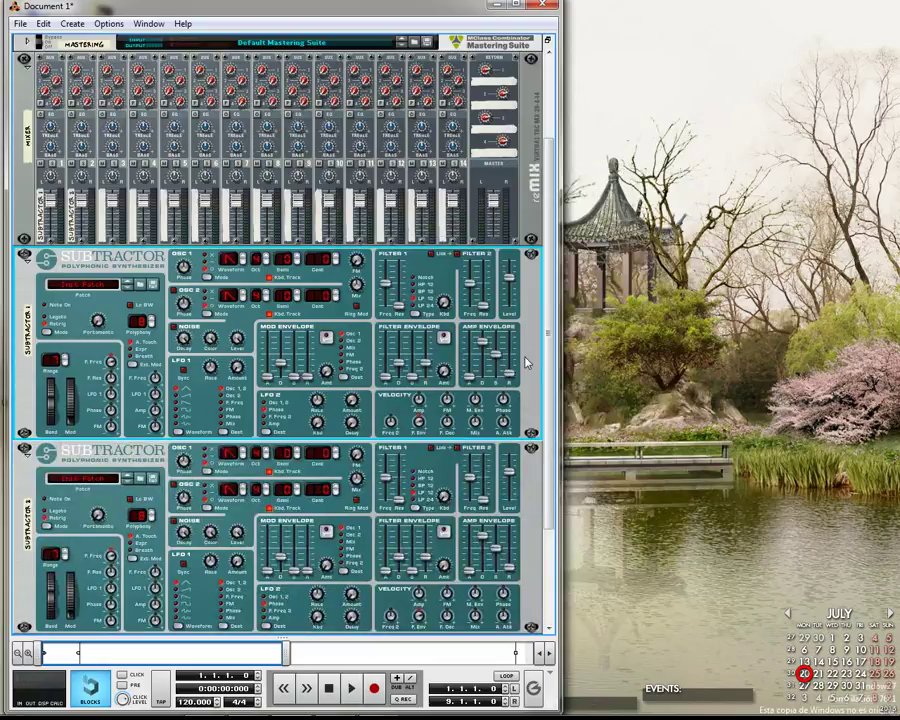
{"action": "right_click", "coordinate": [527, 363]}
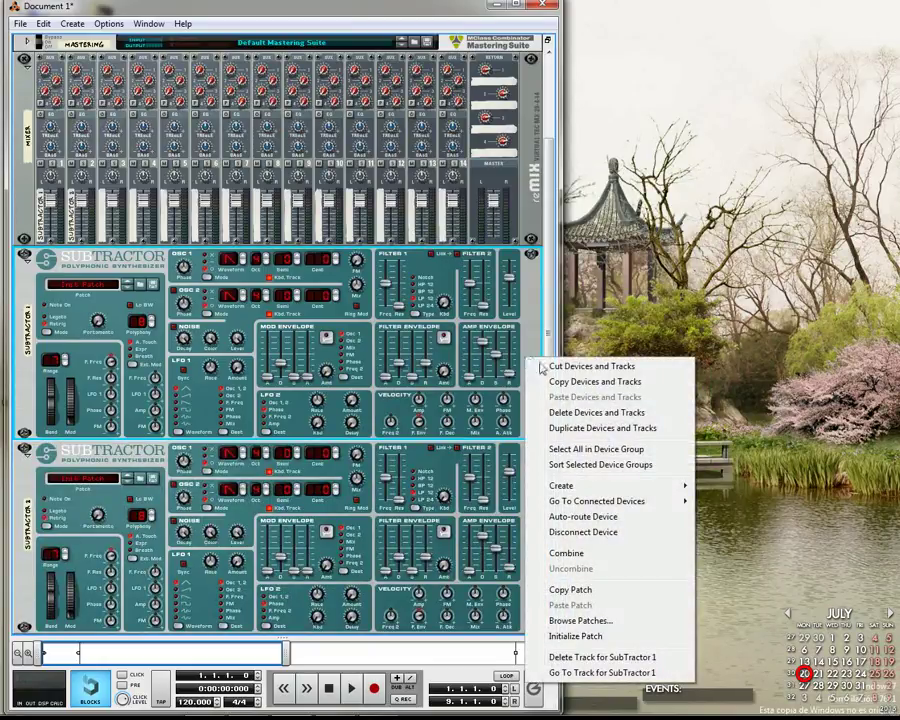
{"action": "mouse_move", "coordinate": [633, 488]}
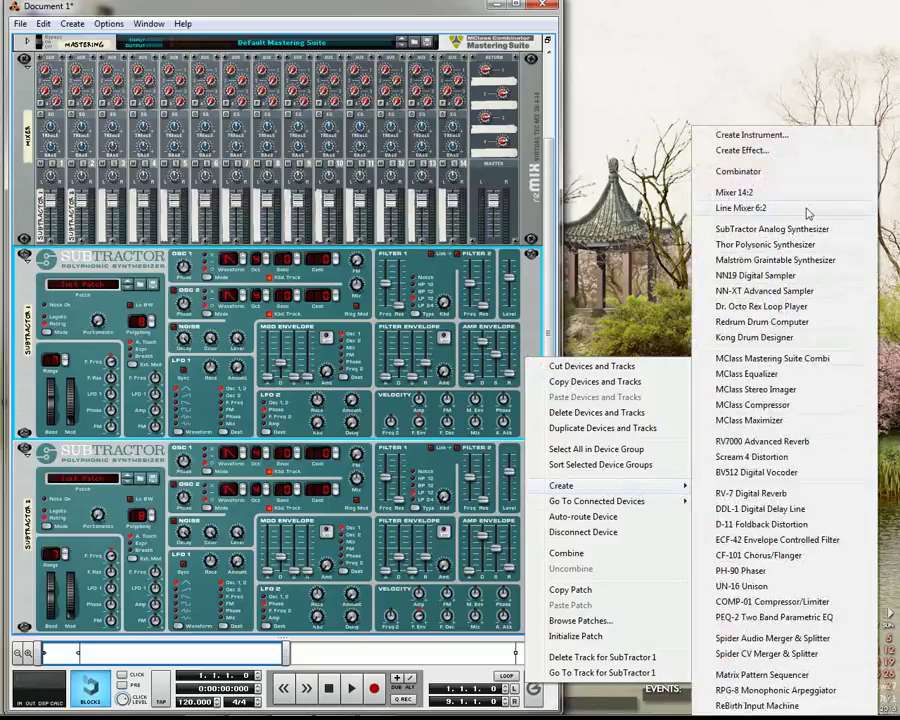
{"action": "left_click", "coordinate": [838, 245]}
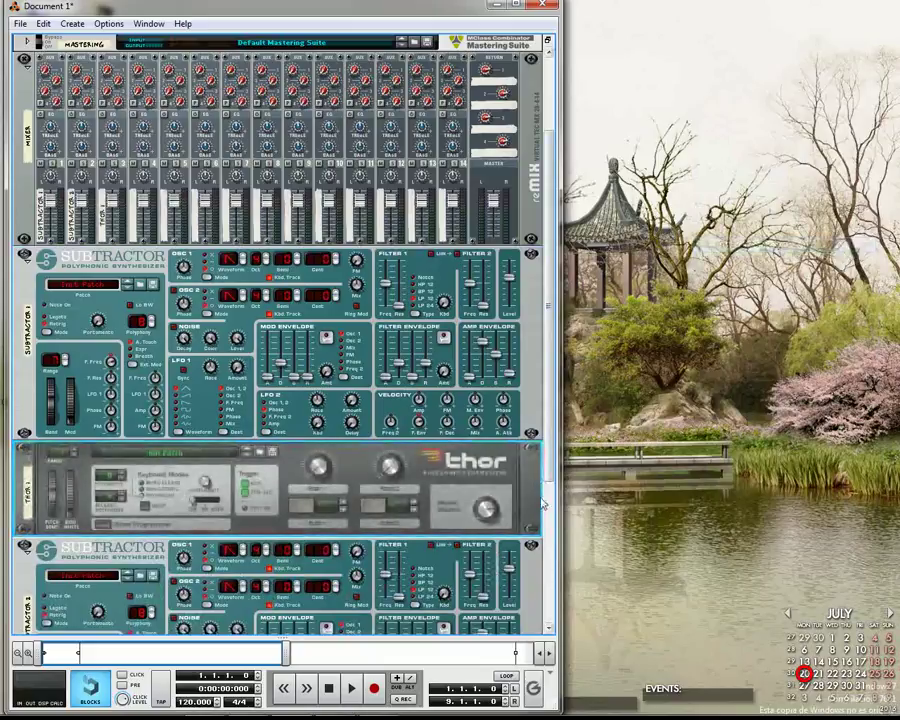
Step: Delete the Thor synthesizer between the two SubTractors
{"action": "right_click", "coordinate": [530, 478]}
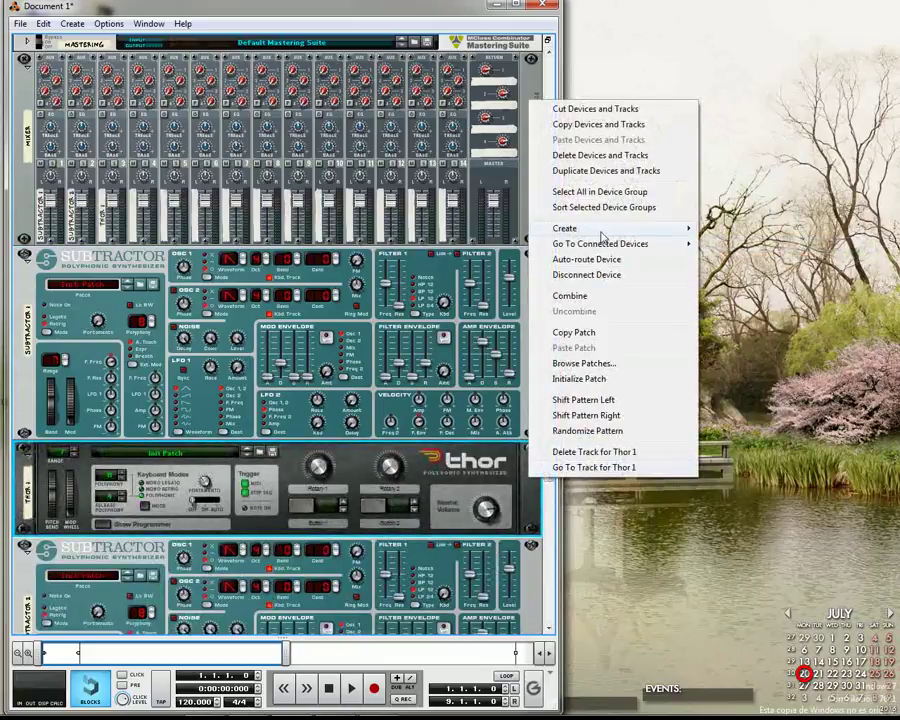
{"action": "left_click", "coordinate": [520, 405]}
{"action": "left_click", "coordinate": [530, 478]}
{"action": "key", "text": "Delete"}
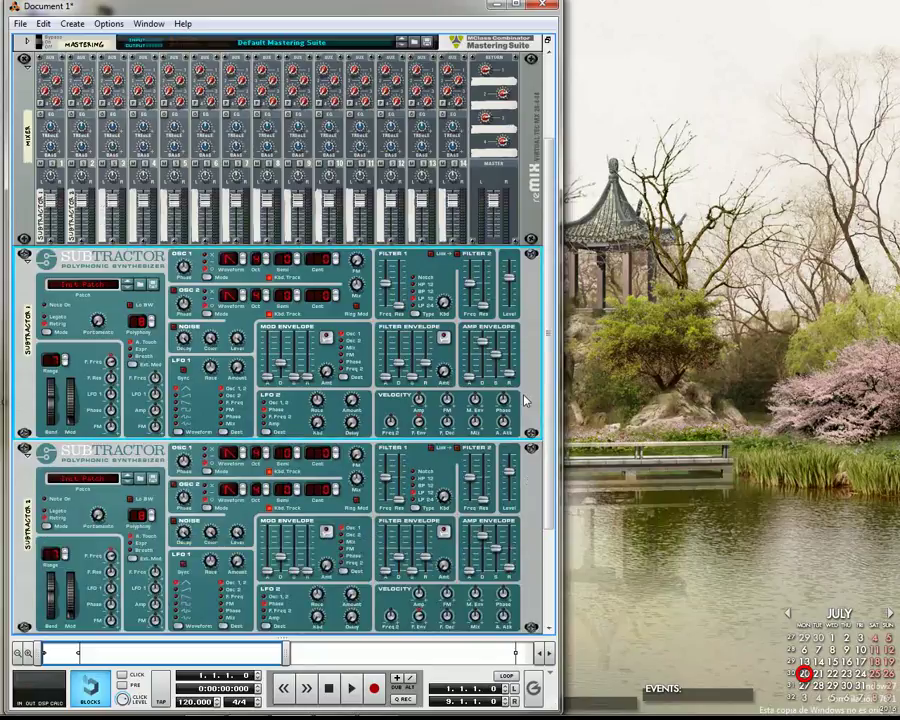
Step: Insert an MClass Equalizer beneath the first SubTractor and check its cable routing on the back of the rack
{"action": "right_click", "coordinate": [525, 68]}
{"action": "mouse_move", "coordinate": [670, 198]}
{"action": "left_click", "coordinate": [761, 376]}
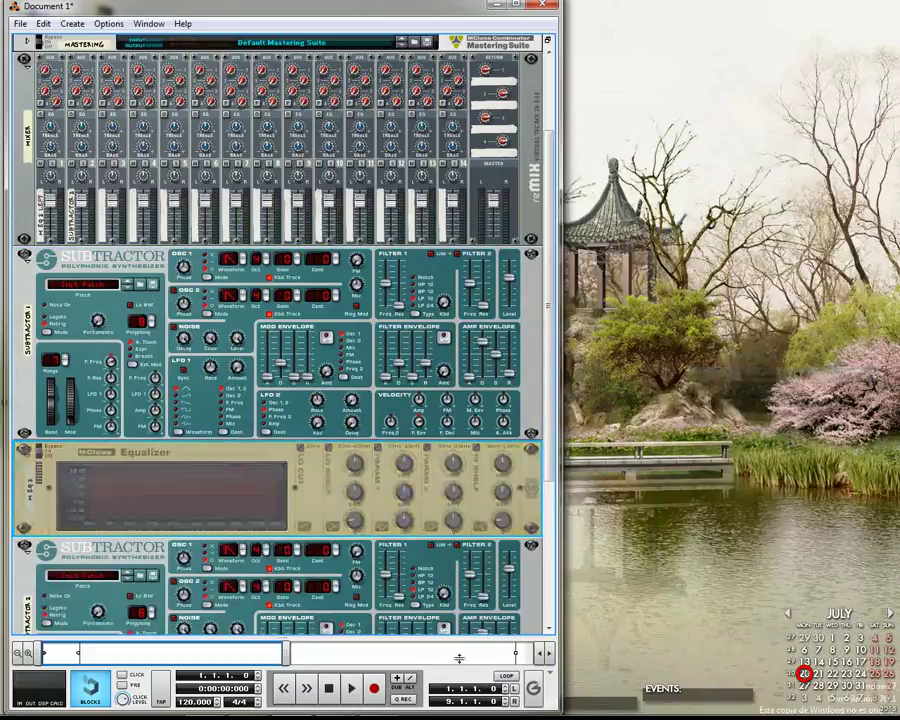
{"action": "key", "text": "Tab"}
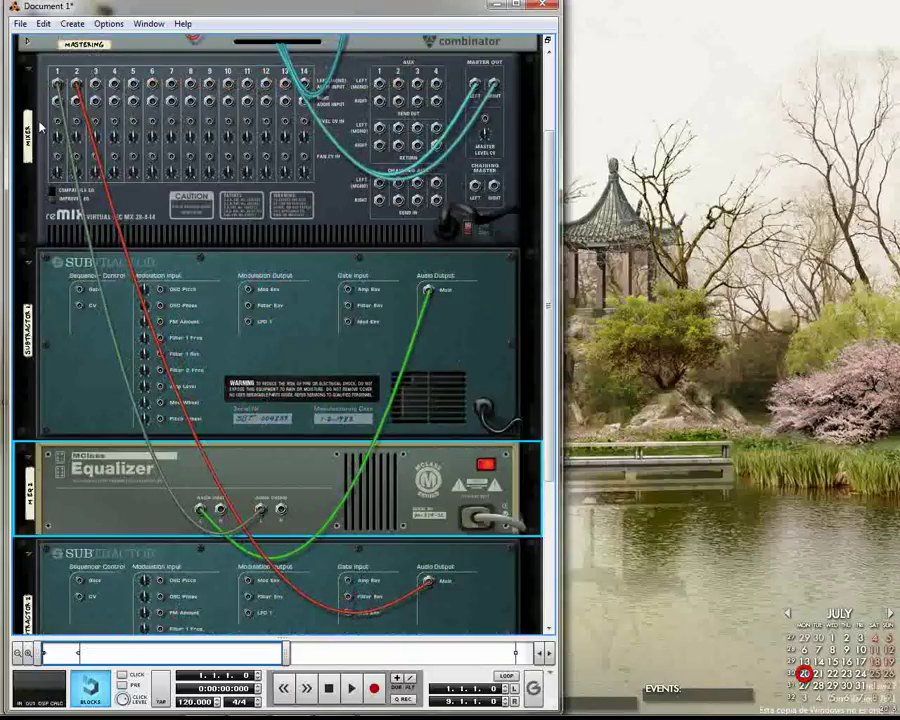
{"action": "key", "text": "Tab"}
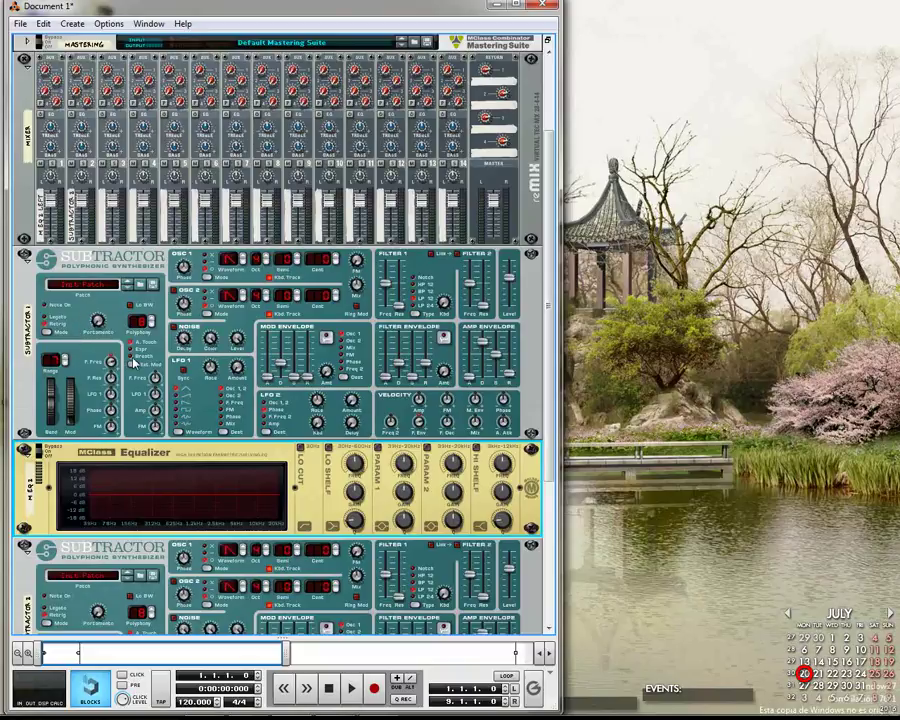
Step: Delete the devices below the mixer and undo the deletions
{"action": "key", "text": "Delete"}
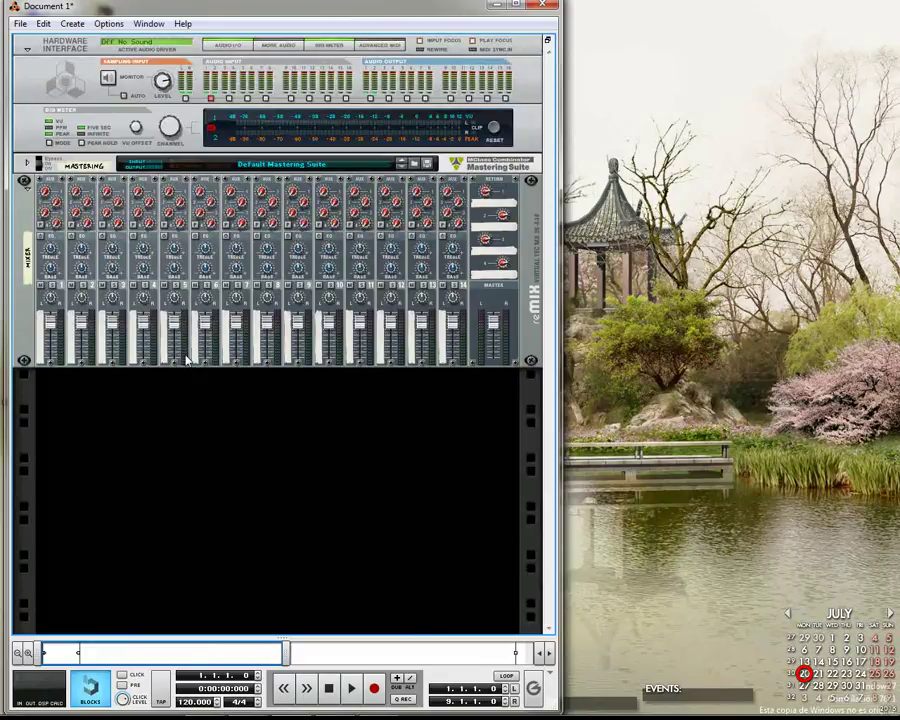
{"action": "key", "text": "ctrl+z"}
{"action": "key", "text": "ctrl+z"}
{"action": "key", "text": "ctrl+z"}
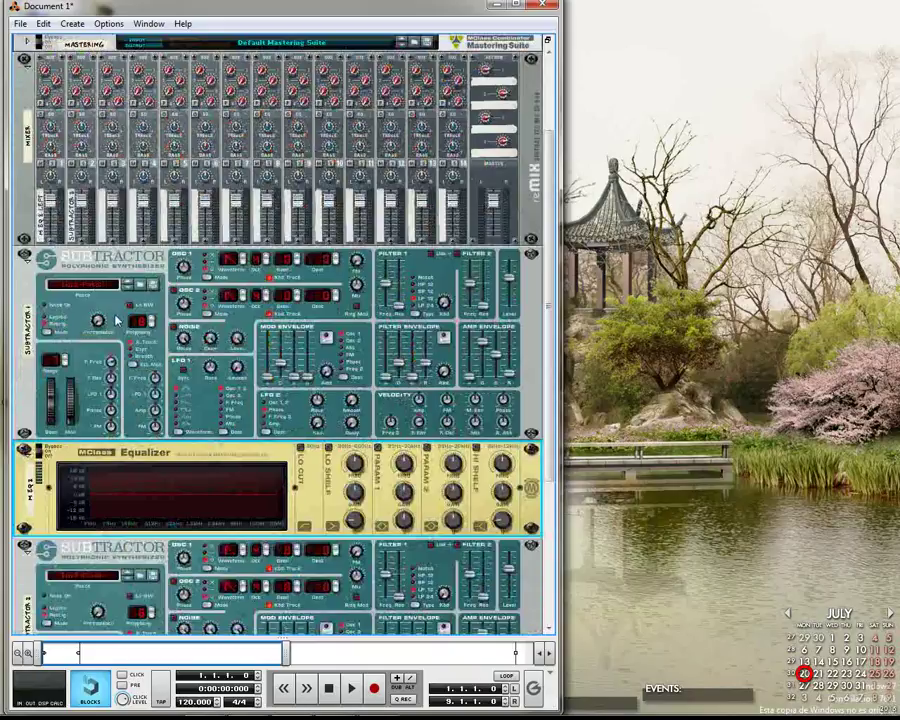
{"action": "scroll", "coordinate": [88, 315], "scroll_direction": "down", "scroll_amount": 5}
{"action": "scroll", "coordinate": [490, 226], "scroll_direction": "up", "scroll_amount": 5}
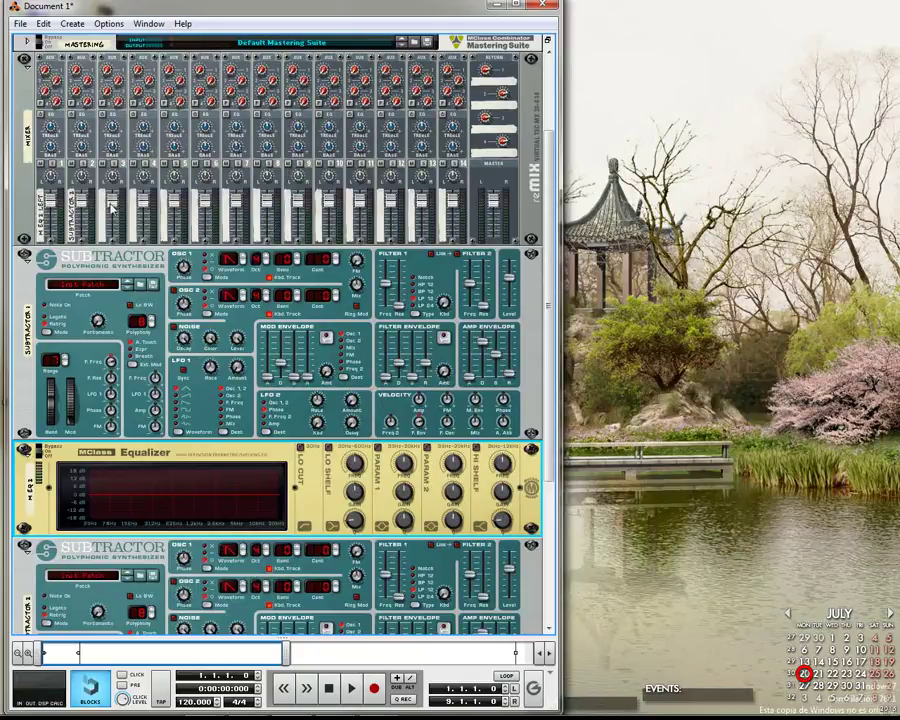
Step: Remove the MClass Equalizer and both SubTractors from the rack
{"action": "scroll", "coordinate": [107, 205], "scroll_direction": "down", "scroll_amount": 3}
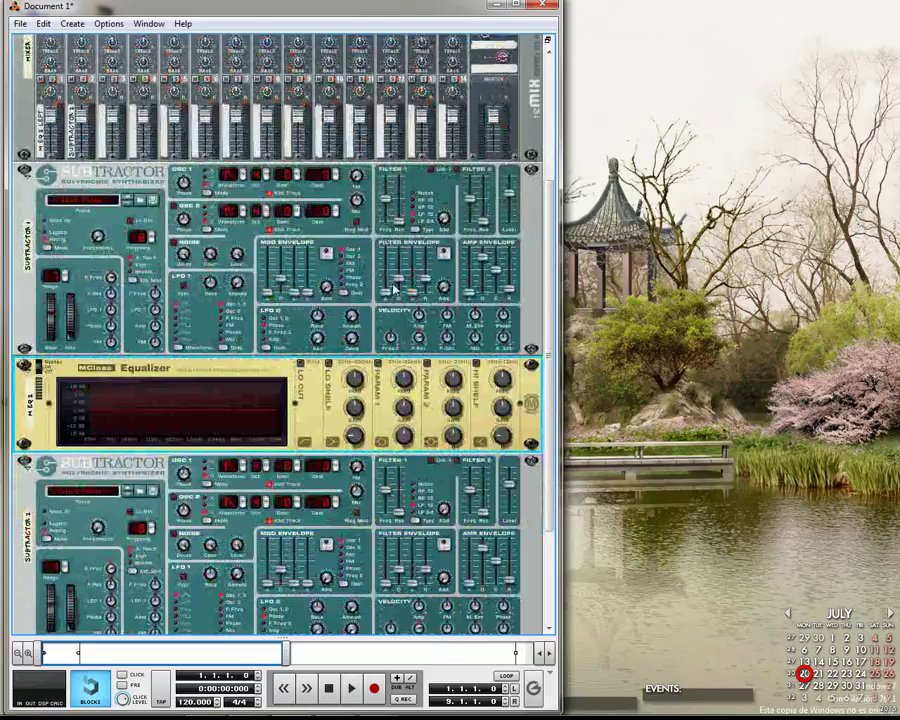
{"action": "left_click", "coordinate": [519, 292]}
{"action": "key", "text": "Delete"}
{"action": "key", "text": "Return"}
{"action": "key", "text": "Delete"}
{"action": "key", "text": "Return"}
{"action": "left_click", "coordinate": [528, 314]}
{"action": "key", "text": "Delete"}
{"action": "key", "text": "Return"}
Step: Expand the sequencer area beneath the rack and create a SubTractor Analog Synthesizer below the mixer
{"action": "left_click_drag", "start_coordinate": [283, 637], "coordinate": [283, 368]}
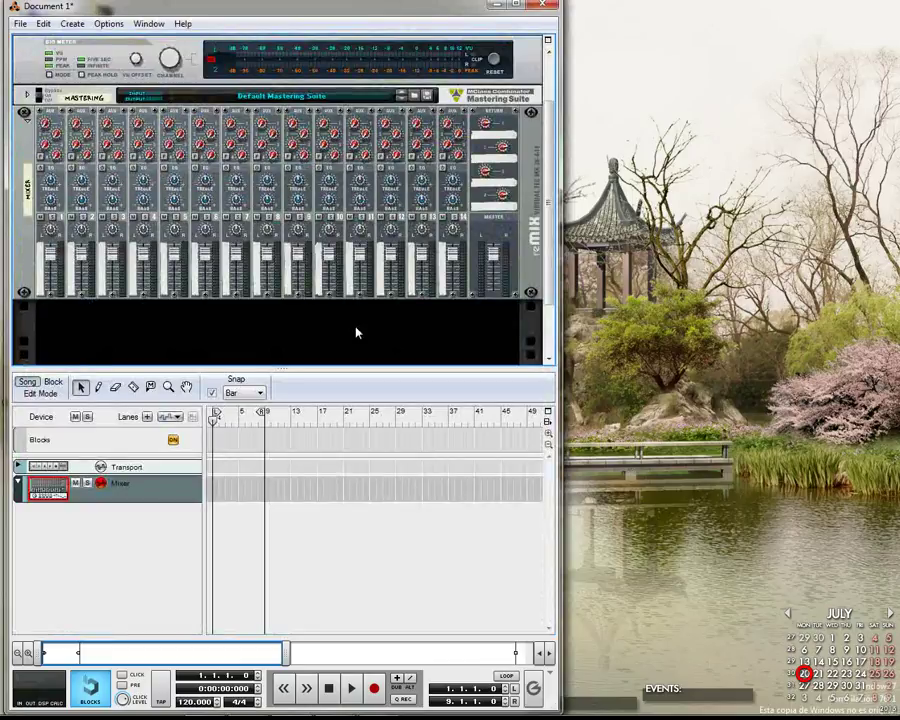
{"action": "scroll", "coordinate": [356, 333], "scroll_direction": "down", "scroll_amount": 2}
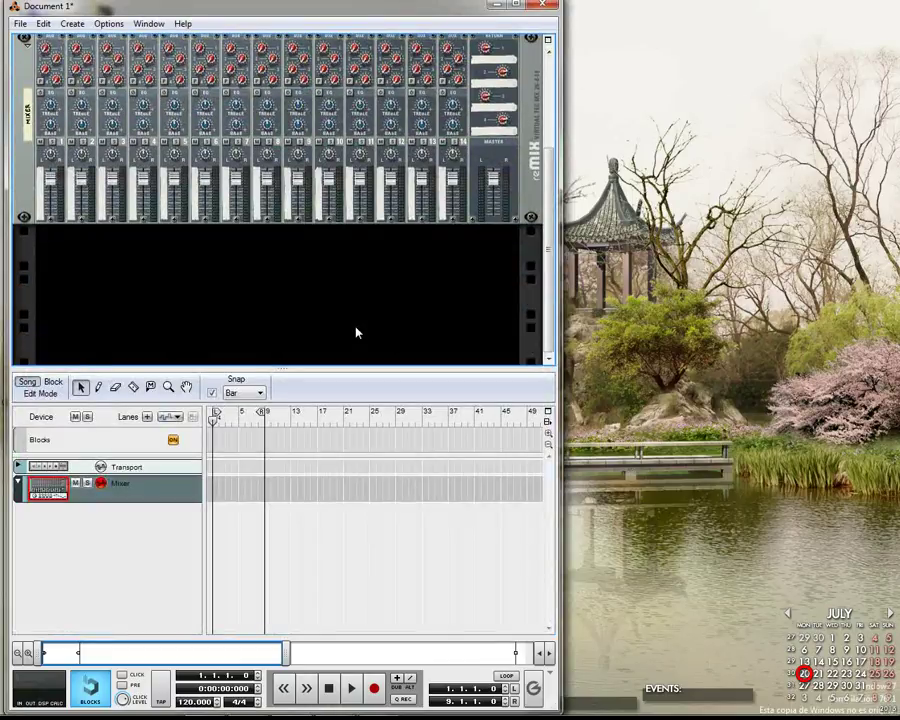
{"action": "right_click", "coordinate": [313, 295]}
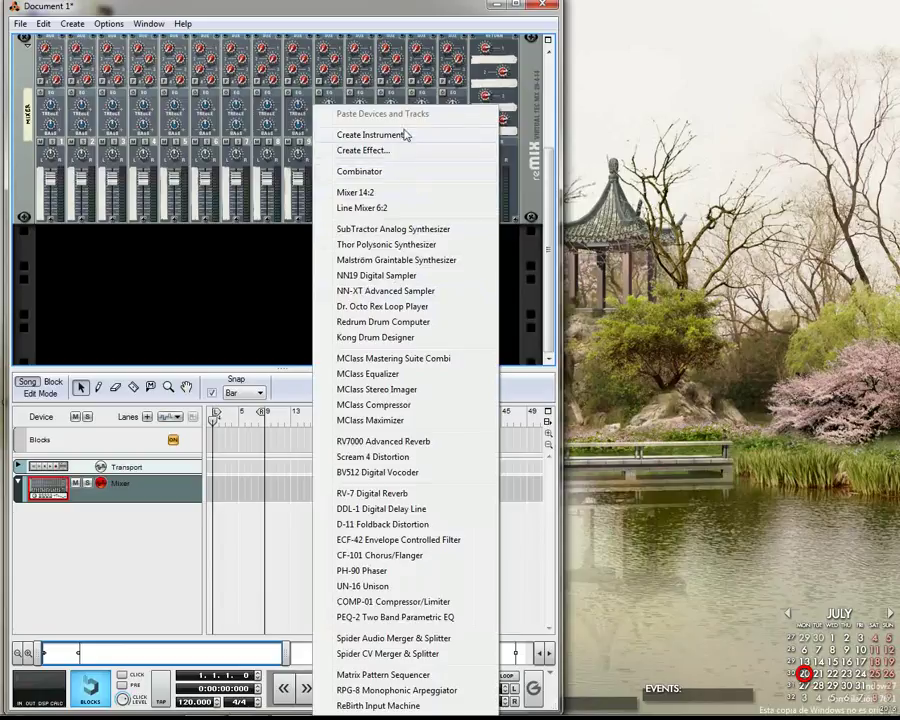
{"action": "left_click", "coordinate": [414, 232]}
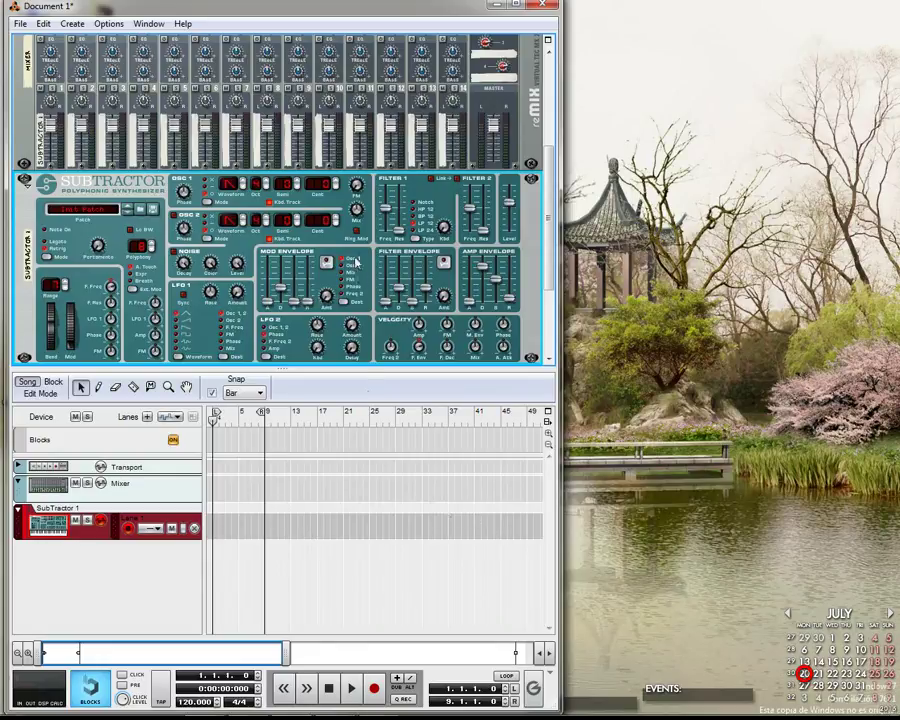
Step: Add an MClass Equalizer in the empty rack space beneath the SubTractor
{"action": "scroll", "coordinate": [290, 300], "scroll_direction": "down", "scroll_amount": 3}
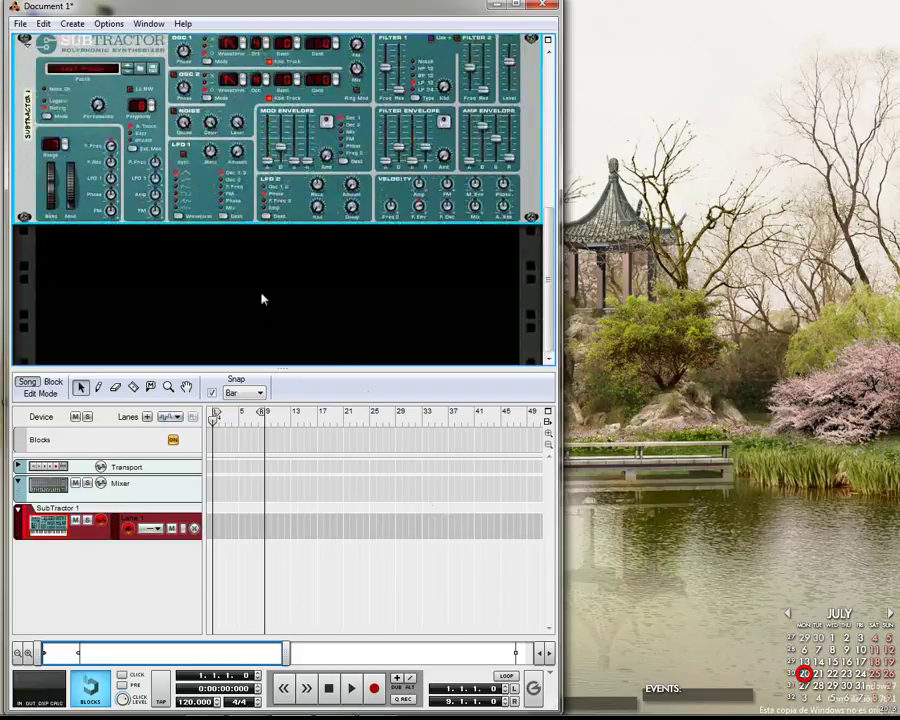
{"action": "right_click", "coordinate": [262, 315]}
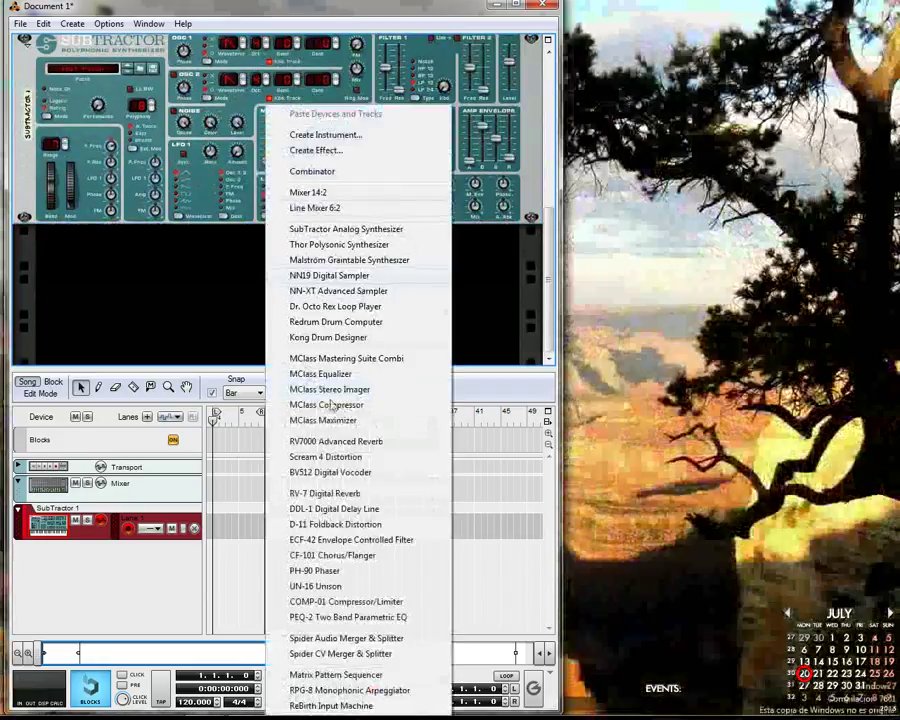
{"action": "left_click", "coordinate": [300, 374]}
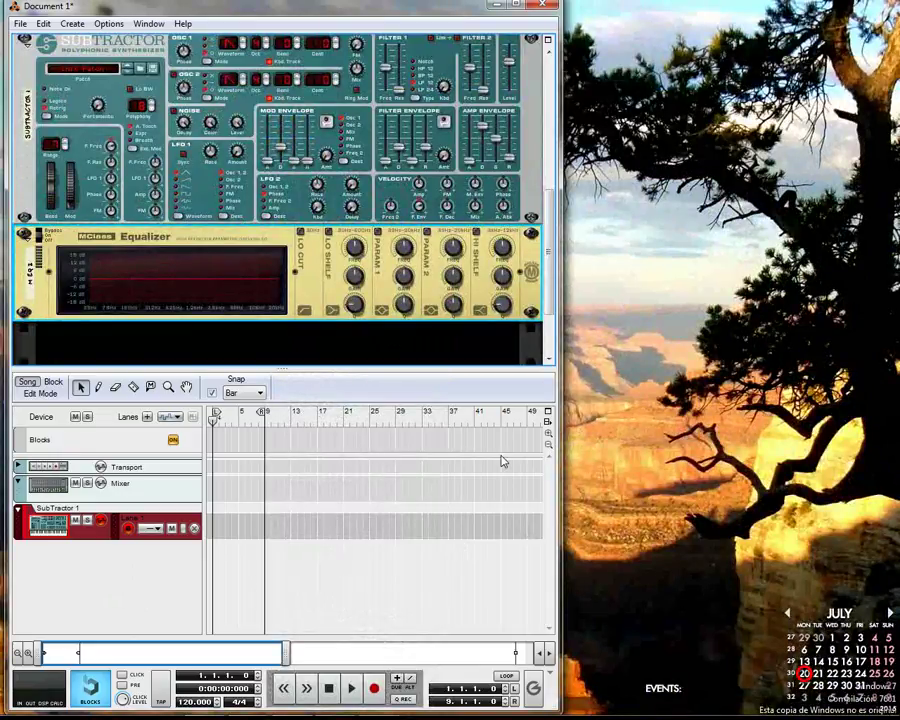
Step: Delete the MClass Equalizer and the SubTractor from the rack below the mixer
{"action": "key", "text": "Delete"}
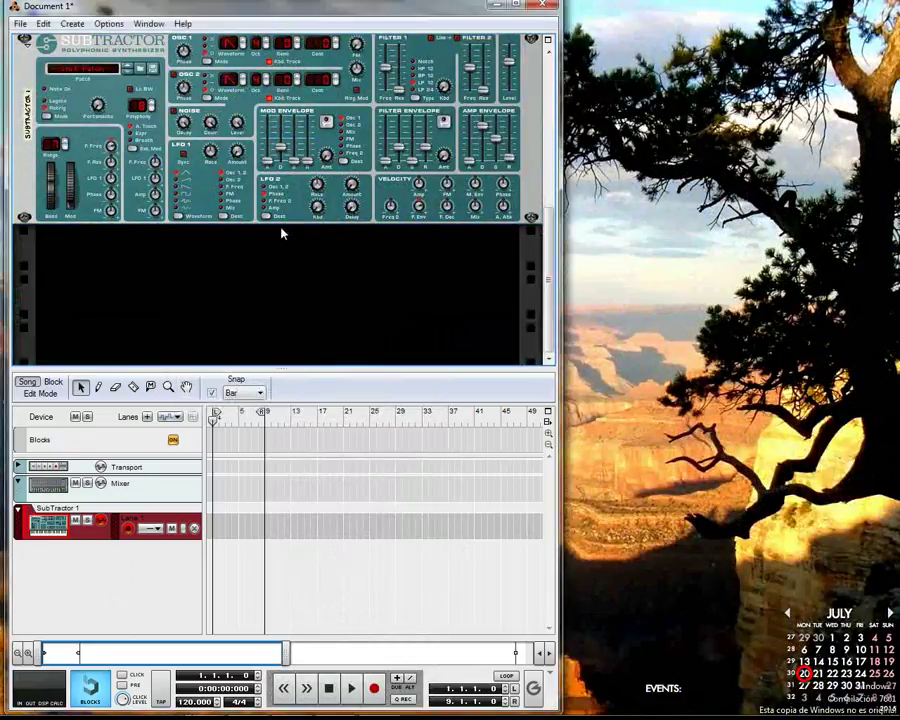
{"action": "key", "text": "Delete"}
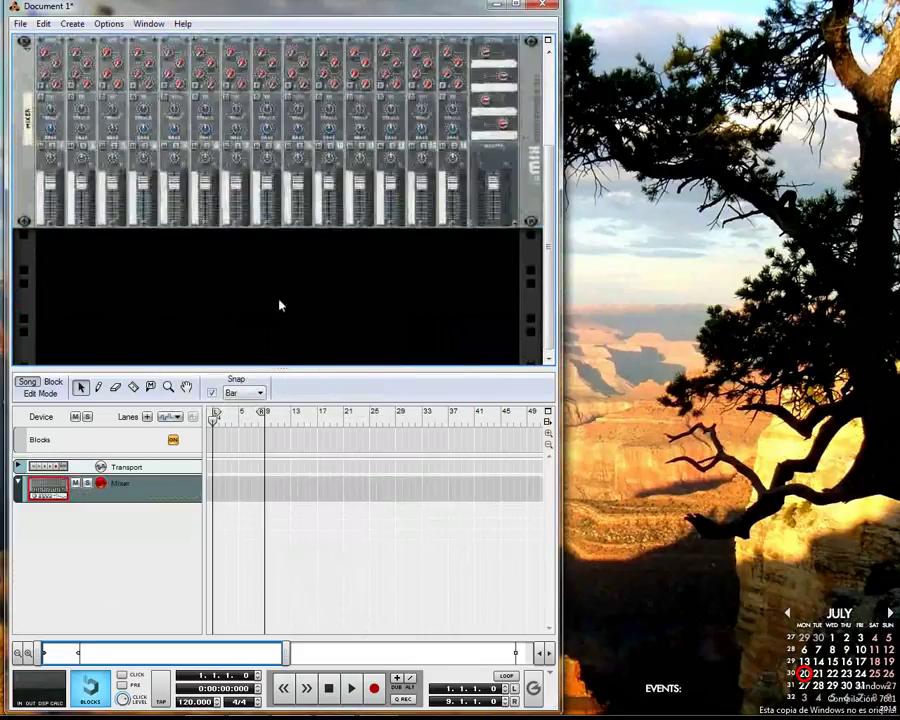
Step: Create a SubTractor Analog Synthesizer below the mixer without adding a sequencer track for it
{"action": "right_click", "coordinate": [279, 305]}
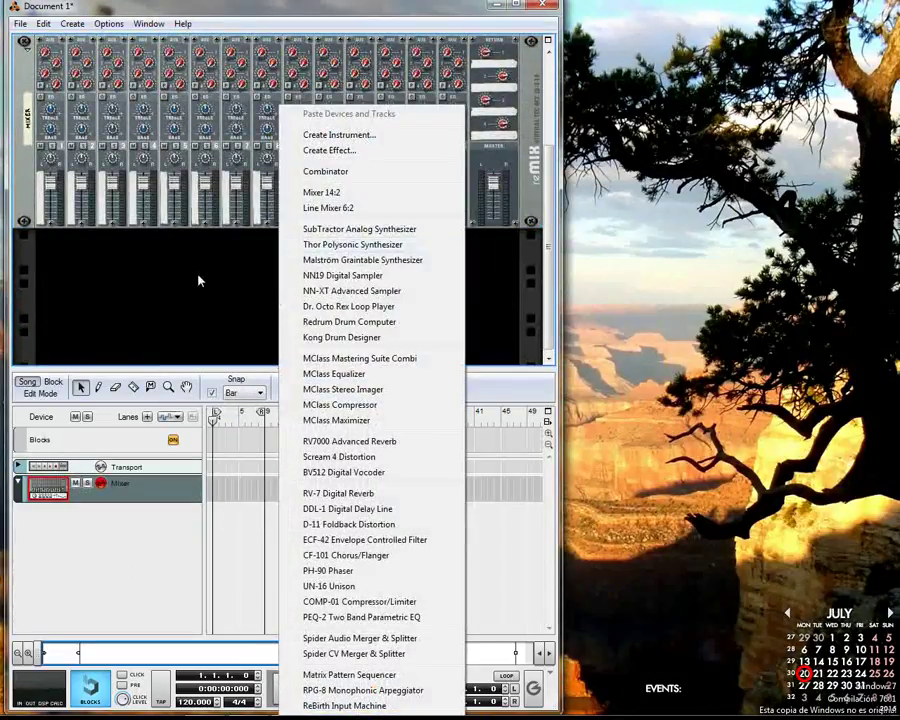
{"action": "left_click", "coordinate": [224, 218]}
{"action": "right_click", "coordinate": [234, 277]}
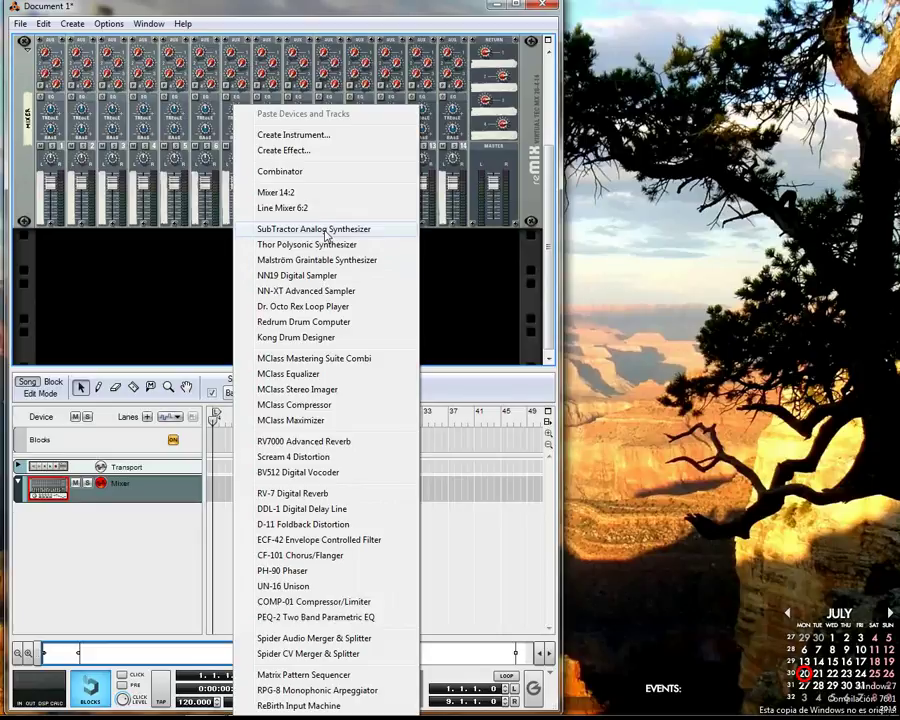
{"action": "left_click", "coordinate": [326, 234]}
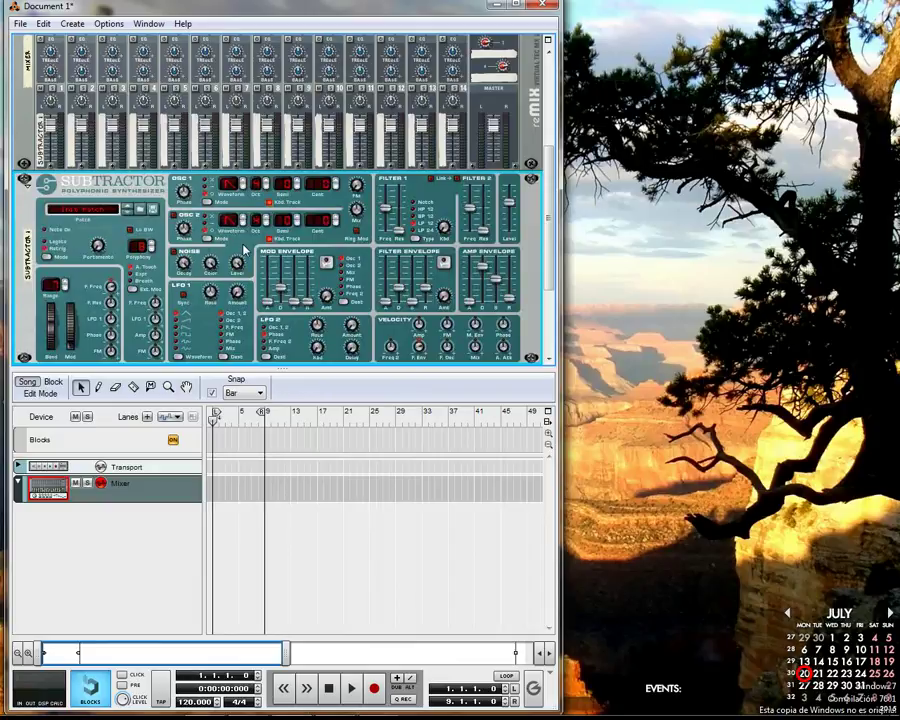
{"action": "left_click", "coordinate": [120, 554]}
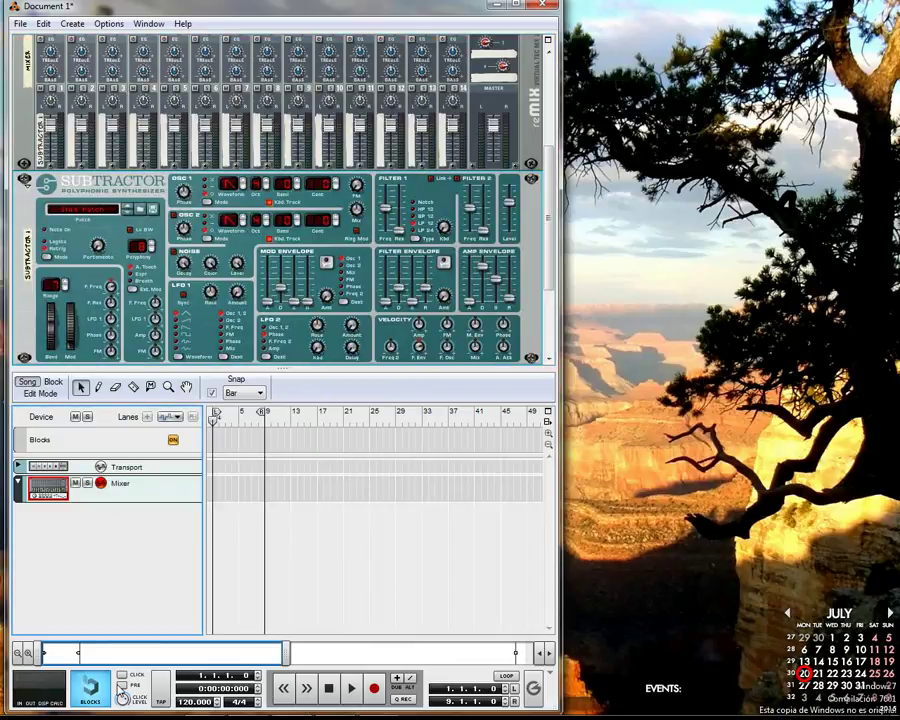
Step: Add an MClass Equalizer beneath the SubTractor together with its own sequencer track
{"action": "scroll", "coordinate": [110, 249], "scroll_direction": "down", "scroll_amount": 3}
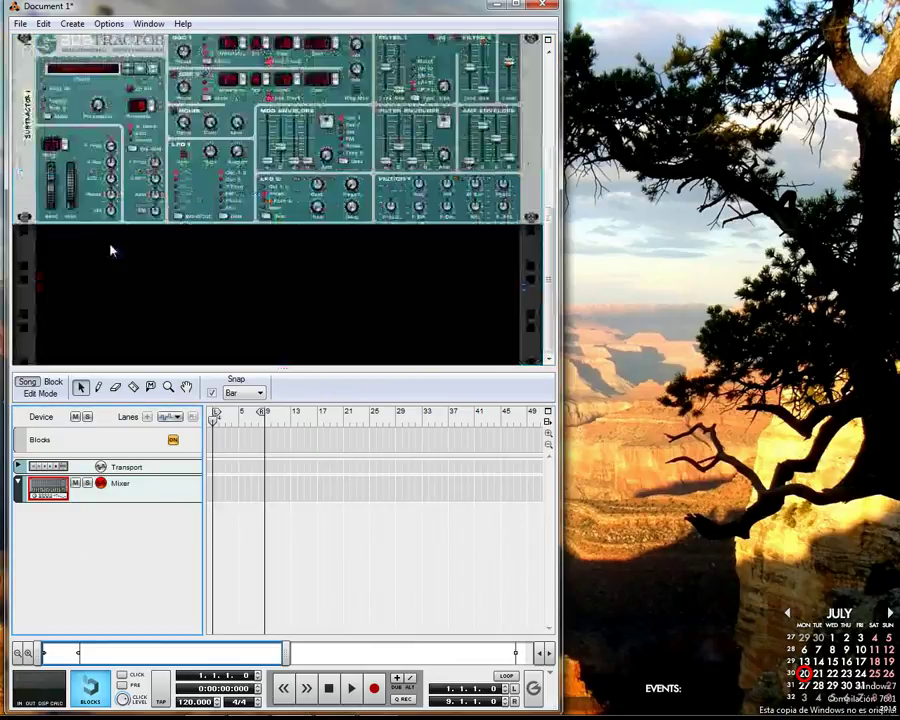
{"action": "right_click", "coordinate": [155, 268]}
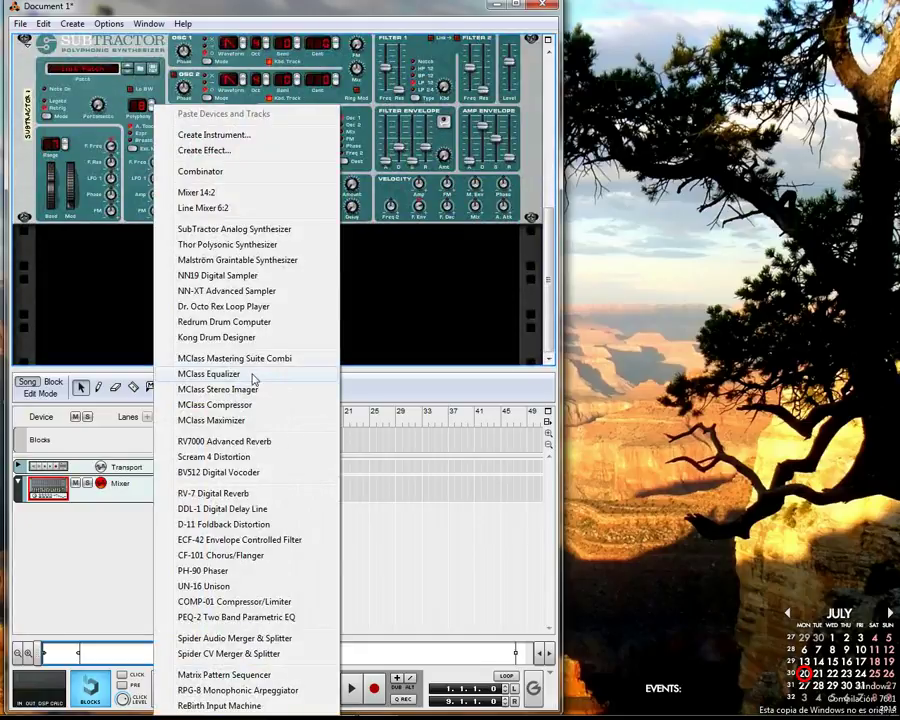
{"action": "left_click", "coordinate": [254, 376]}
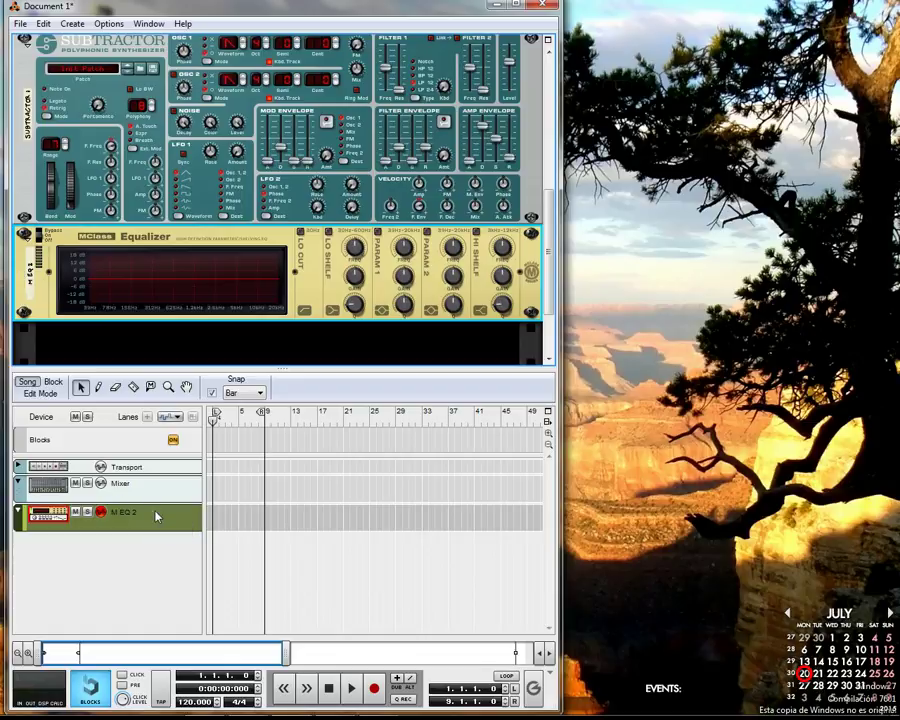
Step: Delete the MClass Equalizer and the SubTractor, confirming the removal of each device
{"action": "key", "text": "Delete"}
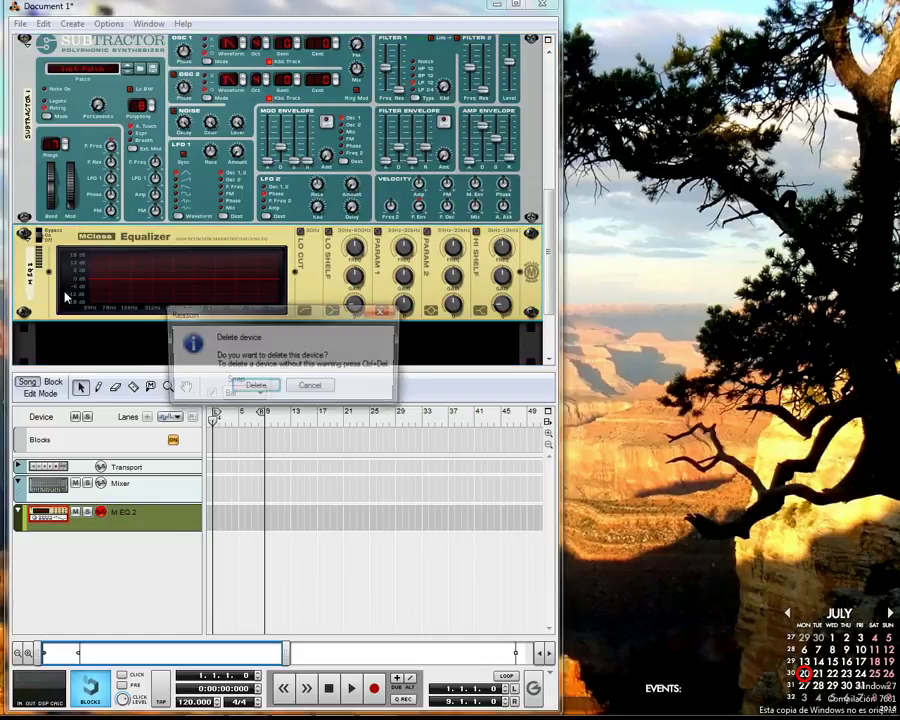
{"action": "key", "text": "Return"}
{"action": "key", "text": "Delete"}
{"action": "key", "text": "Return"}
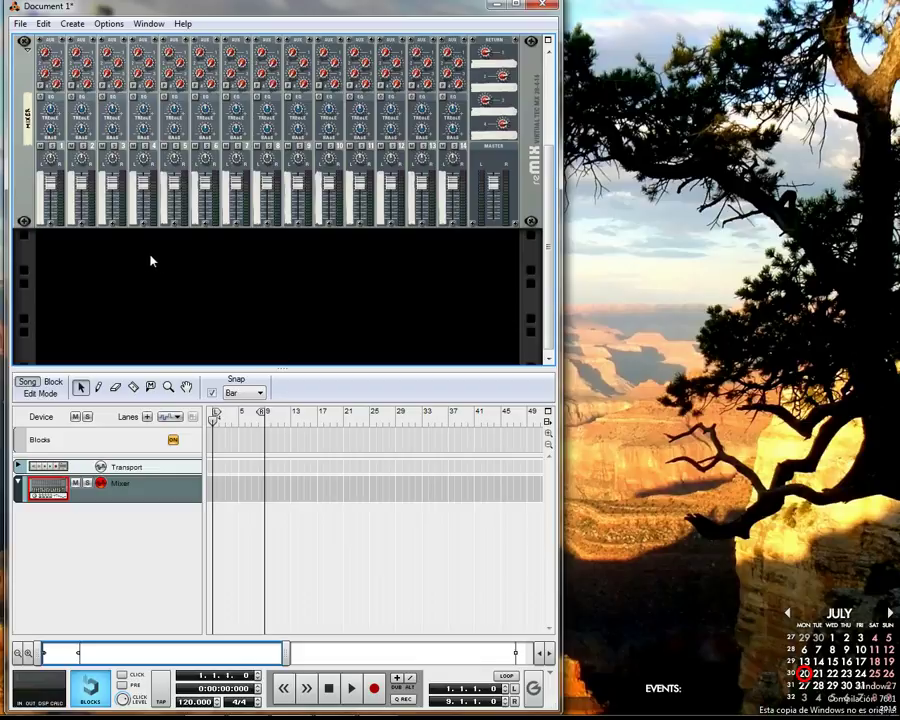
Step: Create a SubTractor Analog Synthesizer below the mixer and an MClass Equalizer beneath it
{"action": "right_click", "coordinate": [145, 295]}
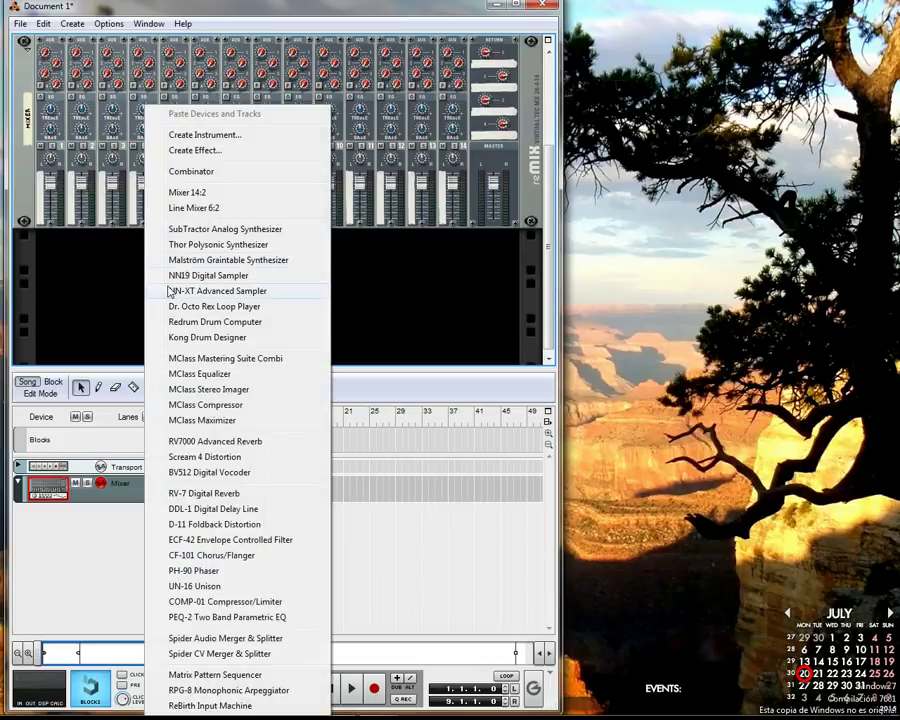
{"action": "left_click", "coordinate": [211, 236]}
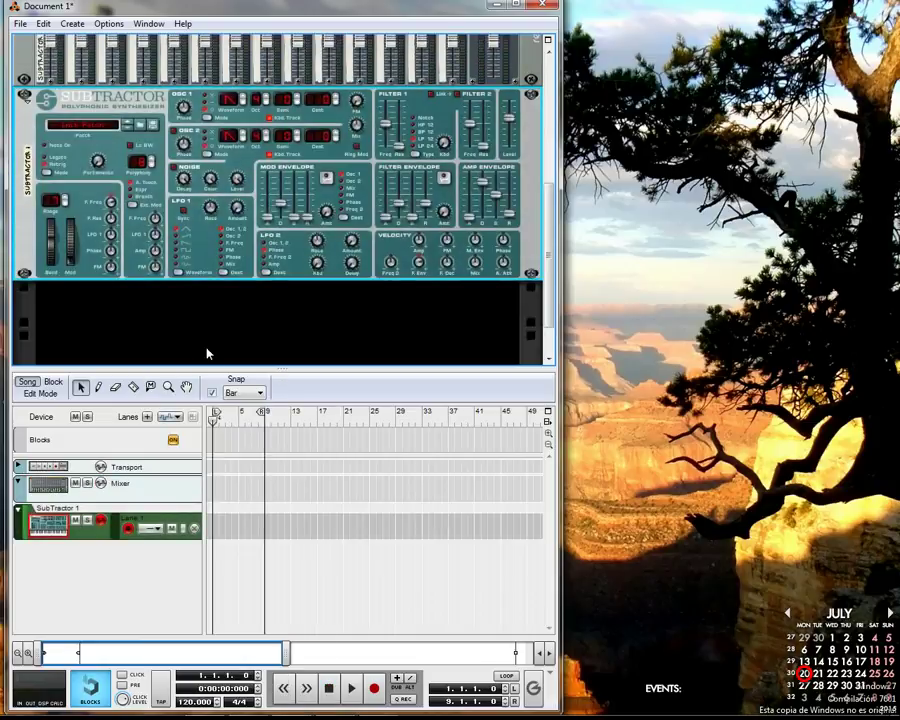
{"action": "right_click", "coordinate": [206, 320]}
{"action": "left_click", "coordinate": [297, 374]}
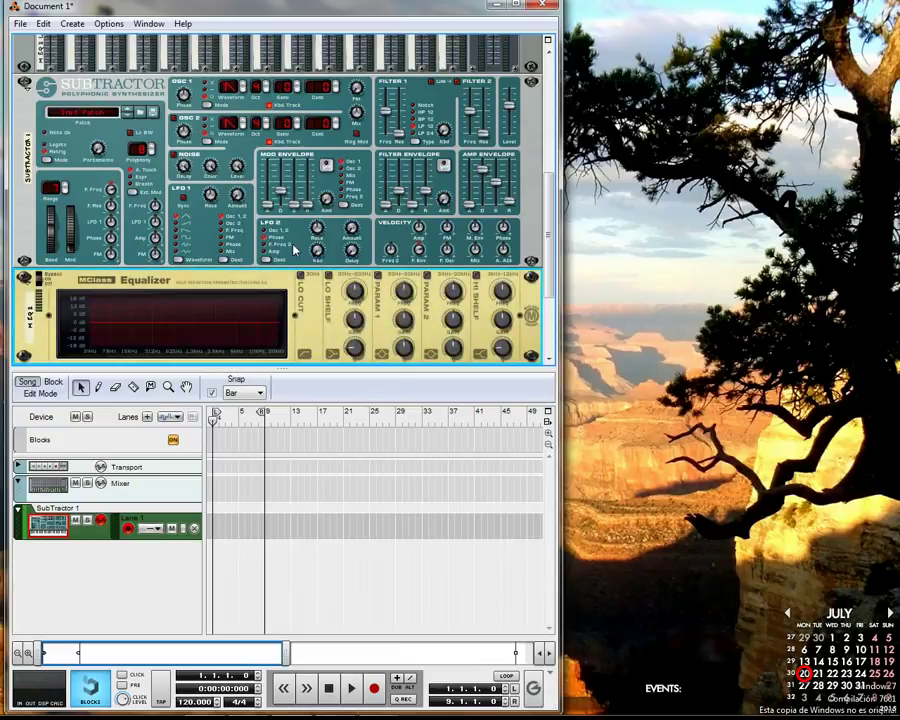
Step: Show the back of the rack, maximize the rack area and examine the automatic cabling between SubTractor, Equalizer and mixer
{"action": "key", "text": "Tab"}
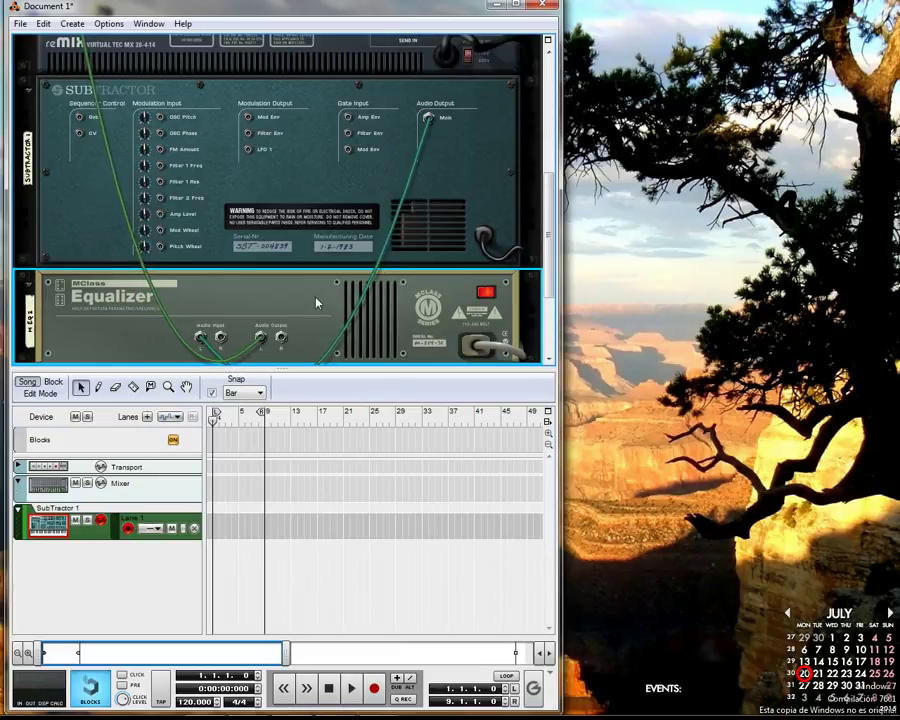
{"action": "left_click", "coordinate": [548, 42]}
{"action": "scroll", "coordinate": [395, 571], "scroll_direction": "up", "scroll_amount": 2}
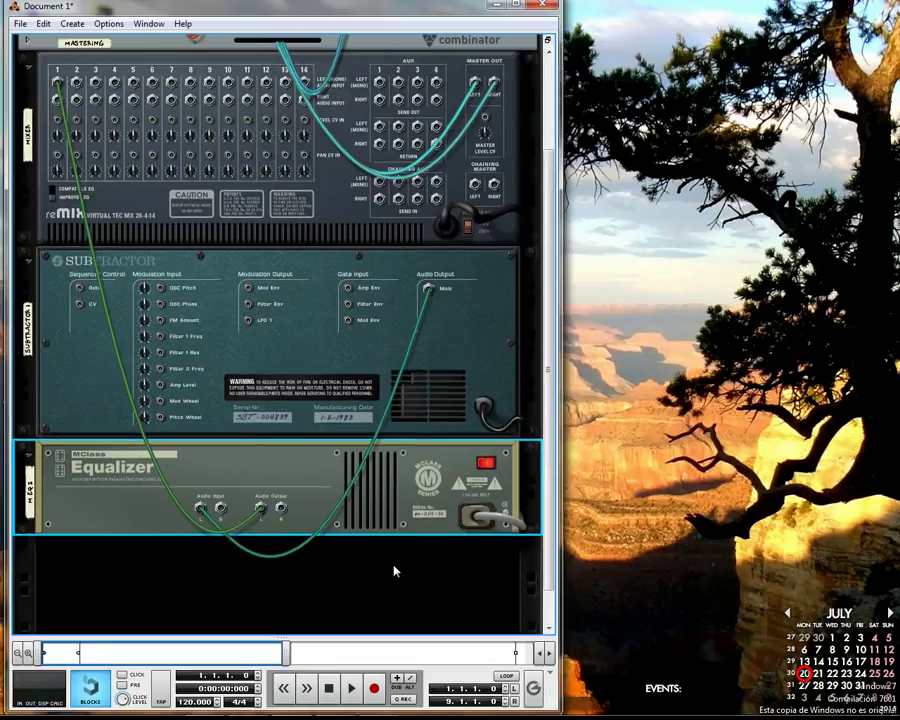
{"action": "scroll", "coordinate": [395, 571], "scroll_direction": "up", "scroll_amount": 6}
{"action": "scroll", "coordinate": [402, 560], "scroll_direction": "down", "scroll_amount": 6}
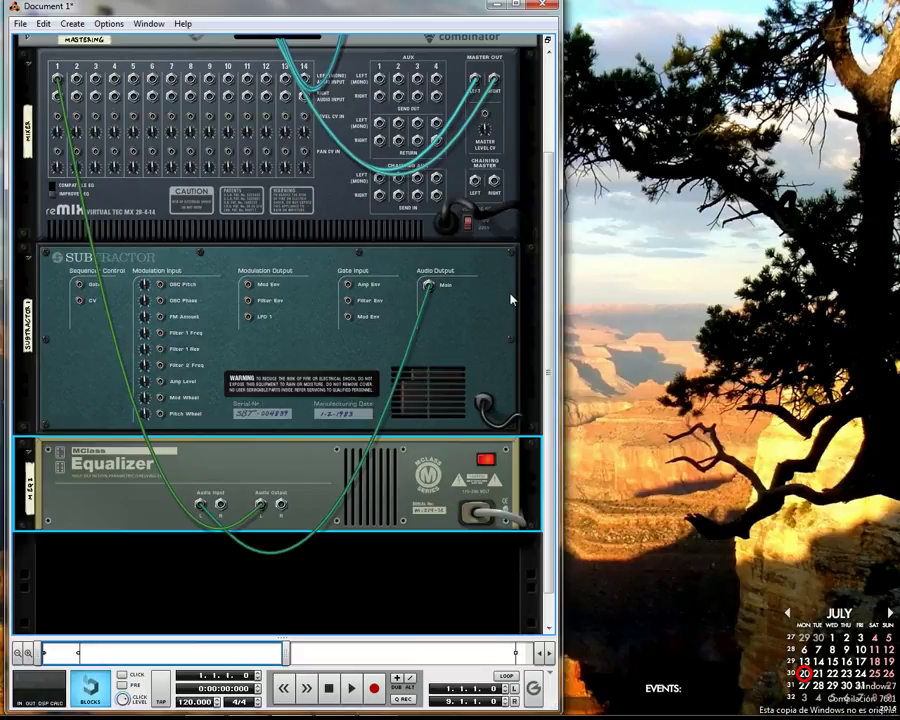
{"action": "key", "text": "Tab"}
{"action": "key", "text": "Tab"}
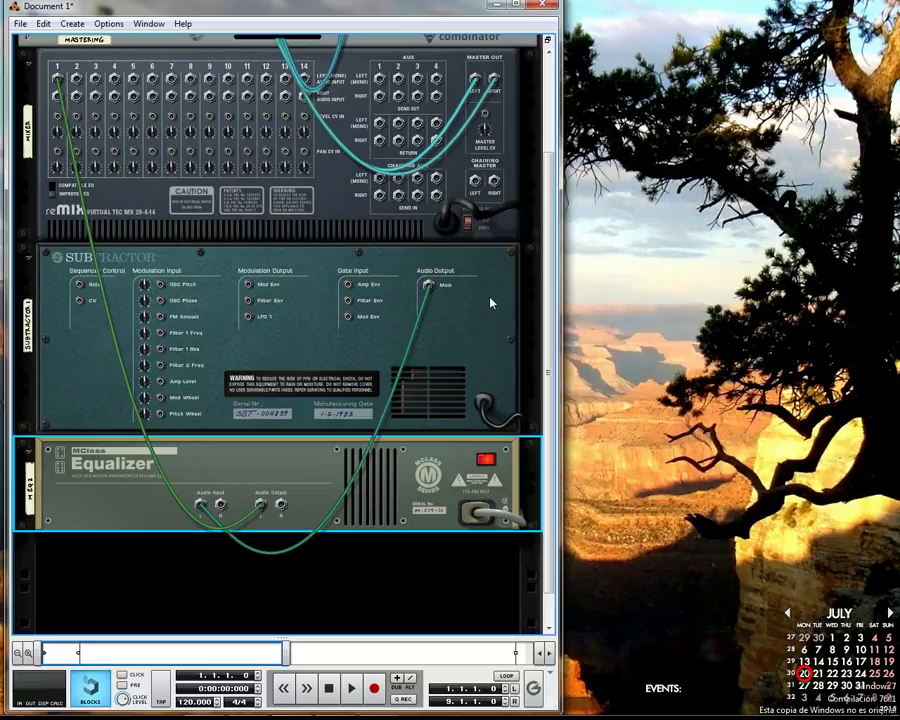
{"action": "key", "text": "Tab"}
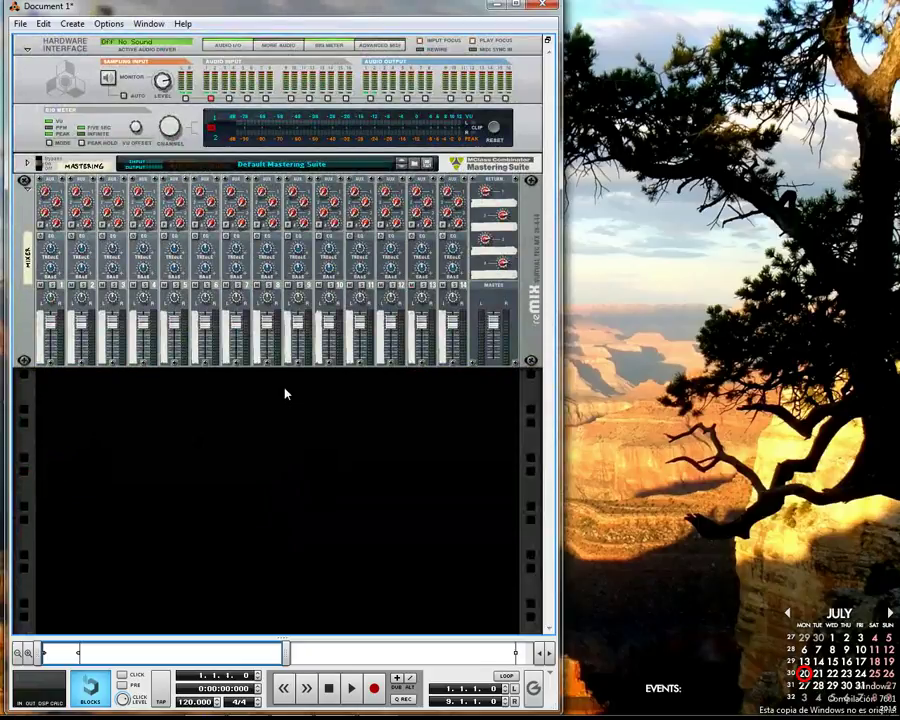
Step: Create a SubTractor Analog Synthesizer and an MClass Equalizer below the mixer without automatic cable routing
{"action": "right_click", "coordinate": [286, 394]}
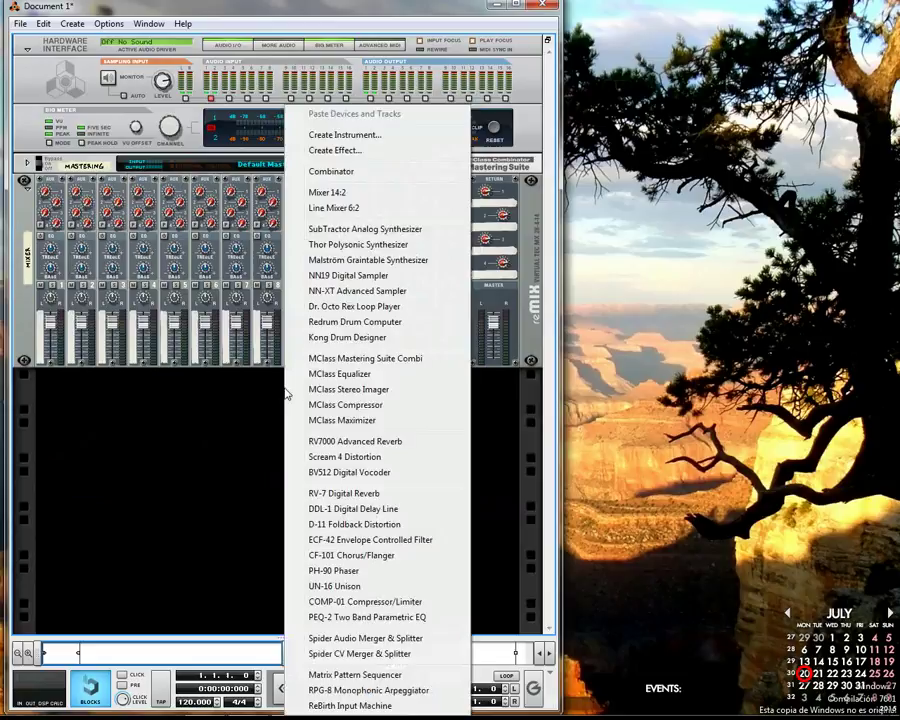
{"action": "left_click", "coordinate": [389, 231]}
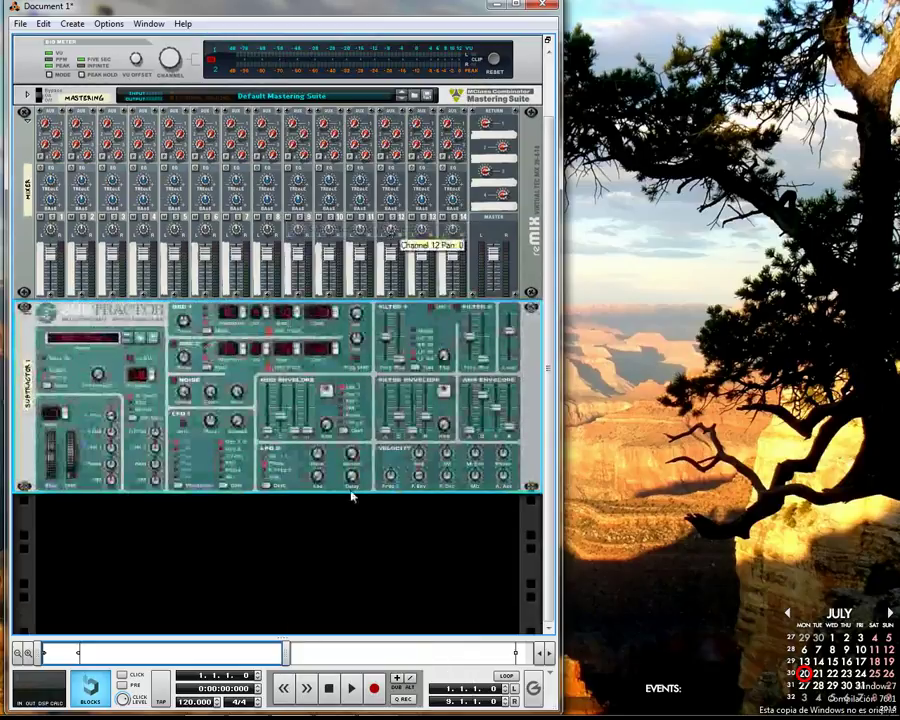
{"action": "right_click", "coordinate": [354, 500]}
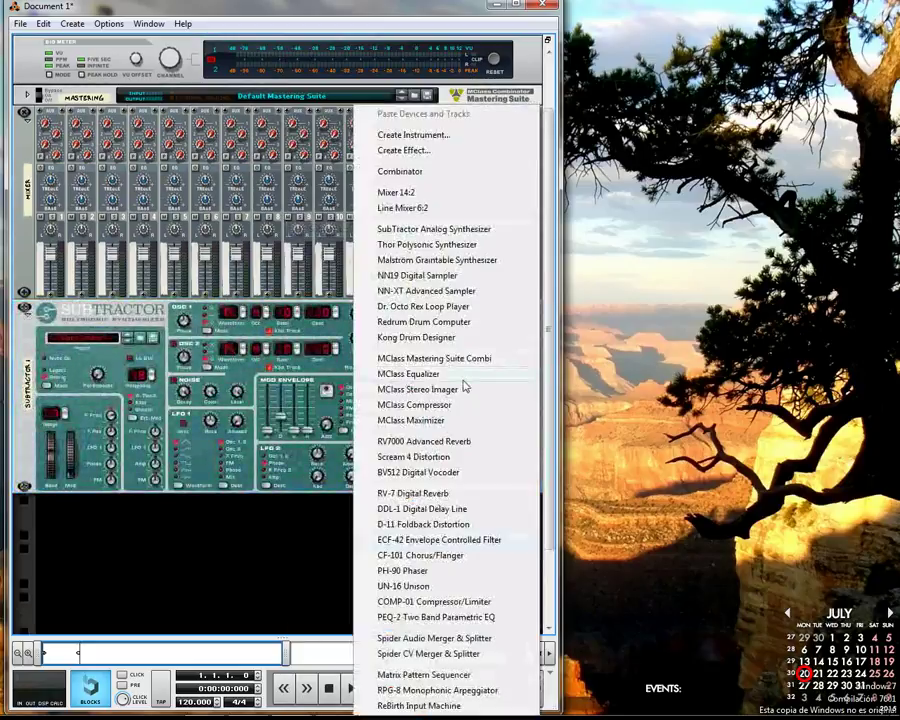
{"action": "left_click", "coordinate": [462, 378]}
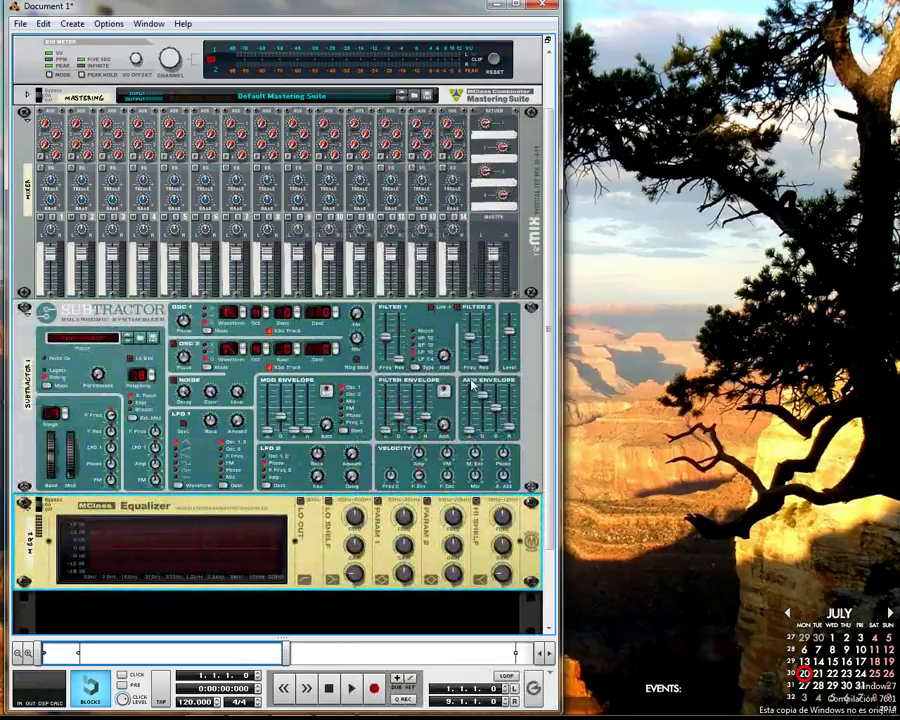
Step: On the rack's back, cable the SubTractor's main output to the Equalizer input and the Equalizer's left output to mixer channel 1
{"action": "key", "text": "Tab"}
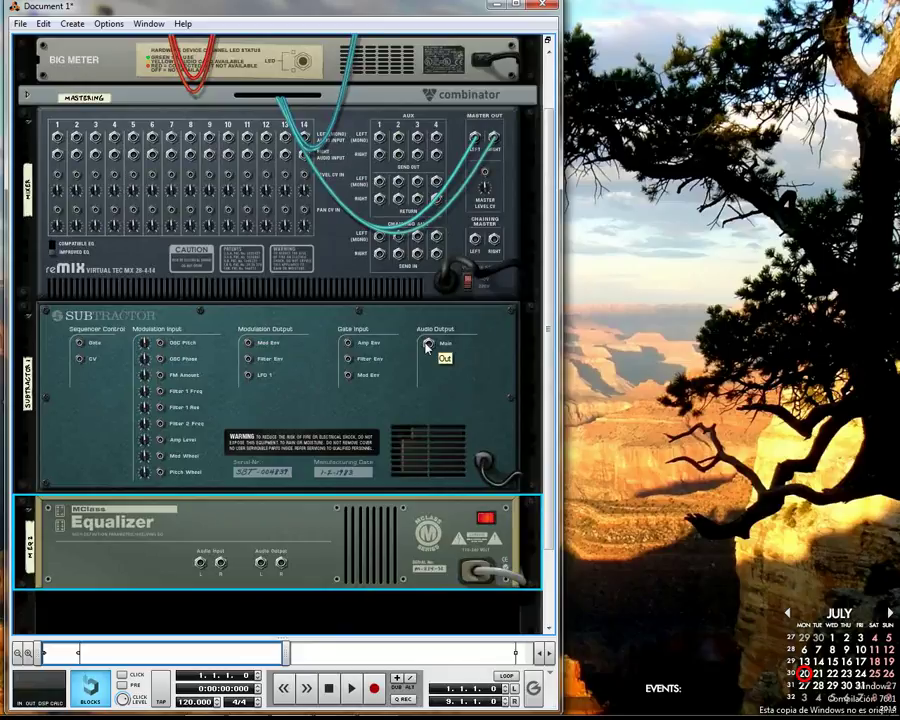
{"action": "left_click_drag", "start_coordinate": [428, 343], "coordinate": [184, 404]}
{"action": "left_click_drag", "start_coordinate": [143, 287], "coordinate": [57, 137]}
{"action": "key", "text": "Tab"}
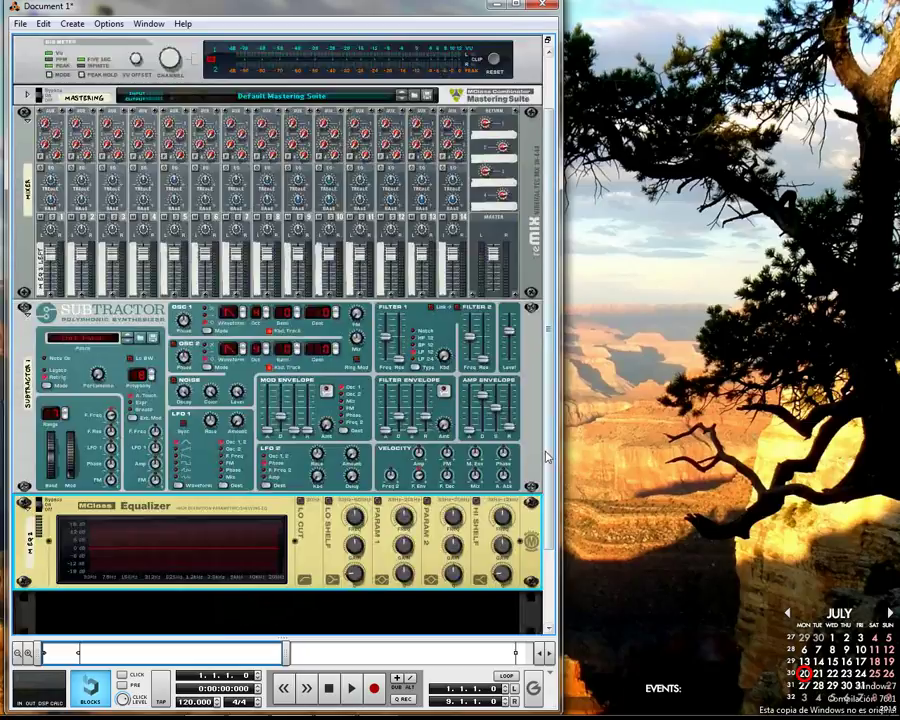
Step: Remove the manually cabled SubTractor and MClass Equalizer, leaving the rack empty below the mixer
{"action": "key", "text": "Delete"}
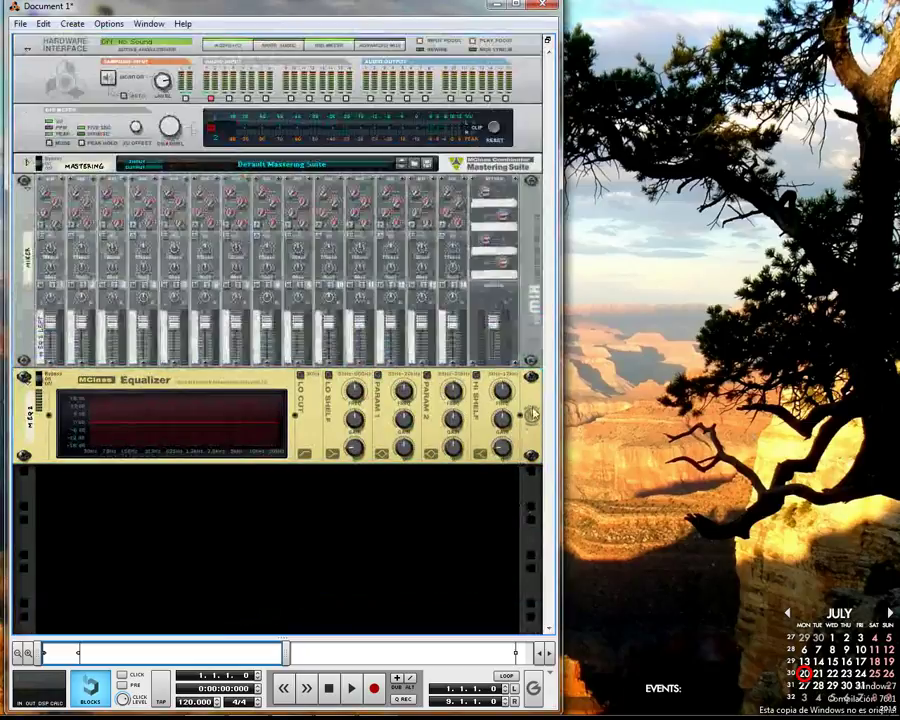
{"action": "left_click", "coordinate": [381, 403]}
{"action": "key", "text": "Delete"}
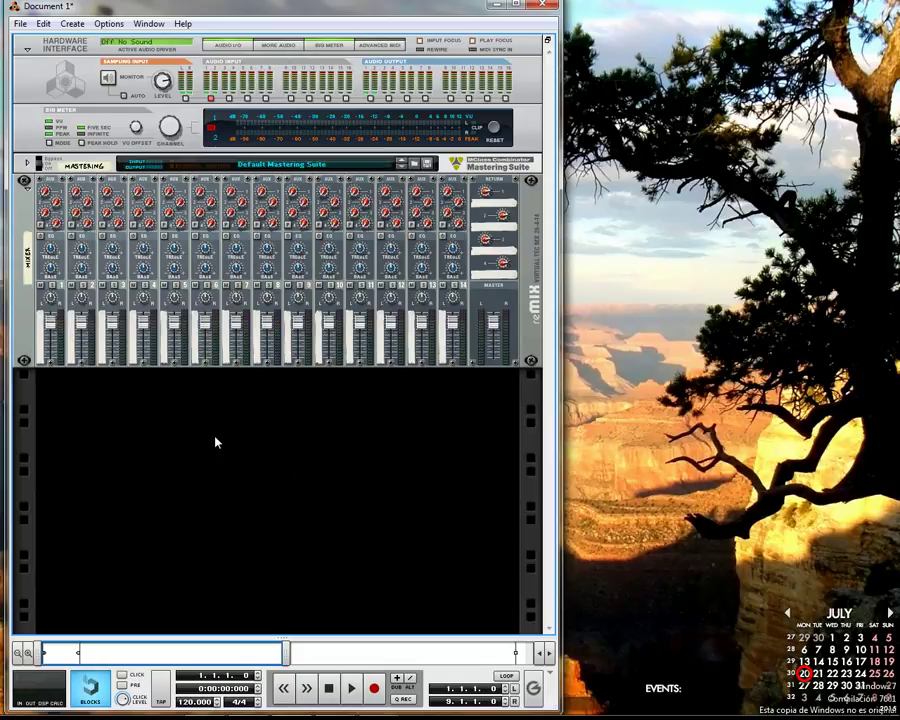
Step: Open the patch browser for creating an instrument and view the Reason Factory Sound Bank and Orkester Sound Bank folders
{"action": "right_click", "coordinate": [287, 470]}
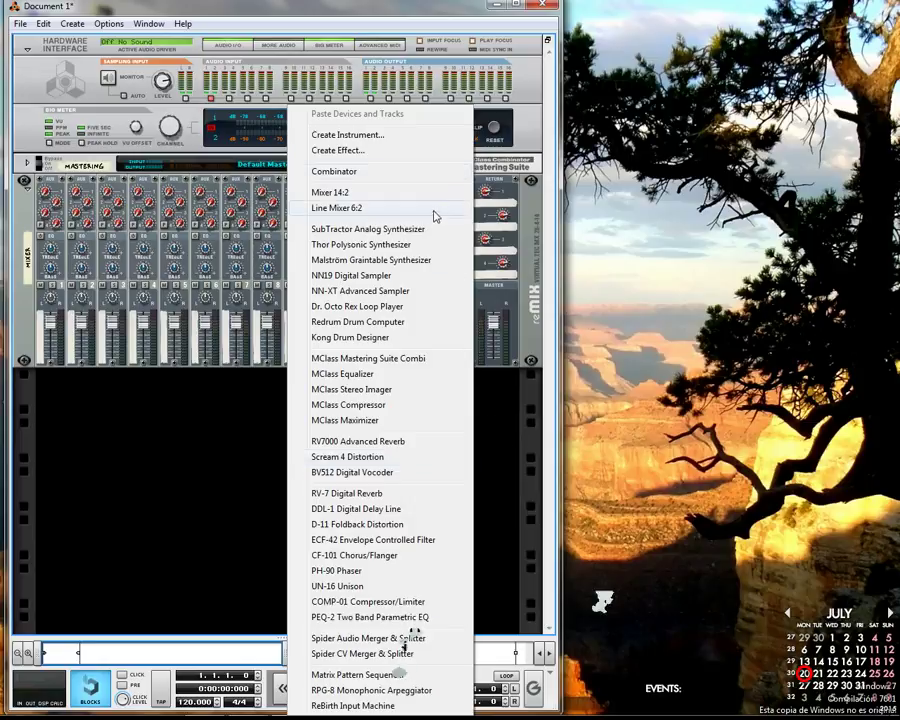
{"action": "left_click", "coordinate": [440, 142]}
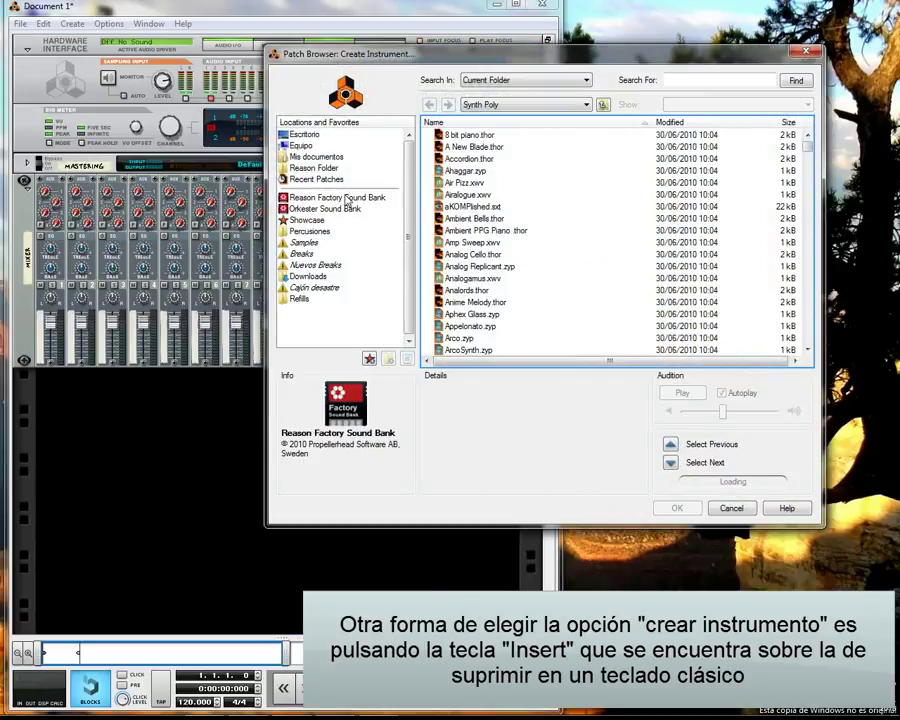
{"action": "left_click", "coordinate": [342, 198]}
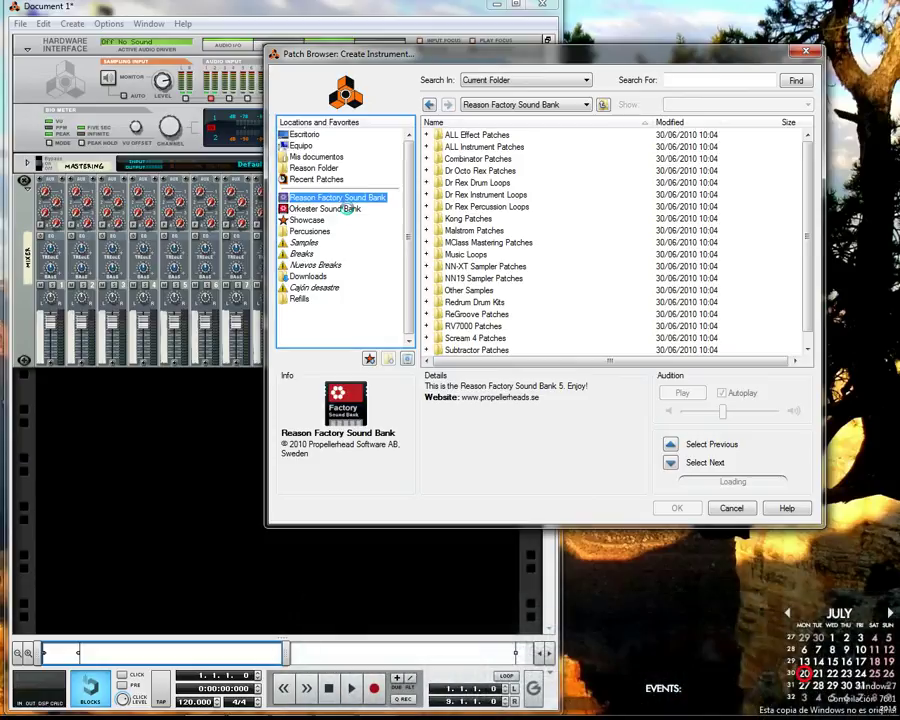
{"action": "left_click", "coordinate": [345, 212]}
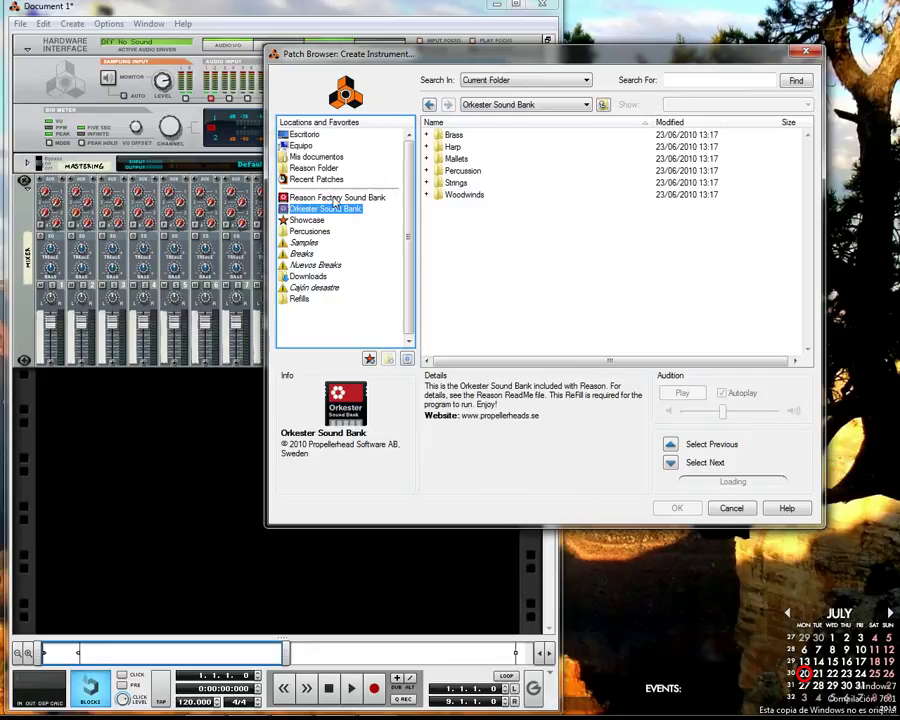
Step: Return to the Reason Factory Sound Bank and expand its Thor Patches folder
{"action": "left_click", "coordinate": [335, 199]}
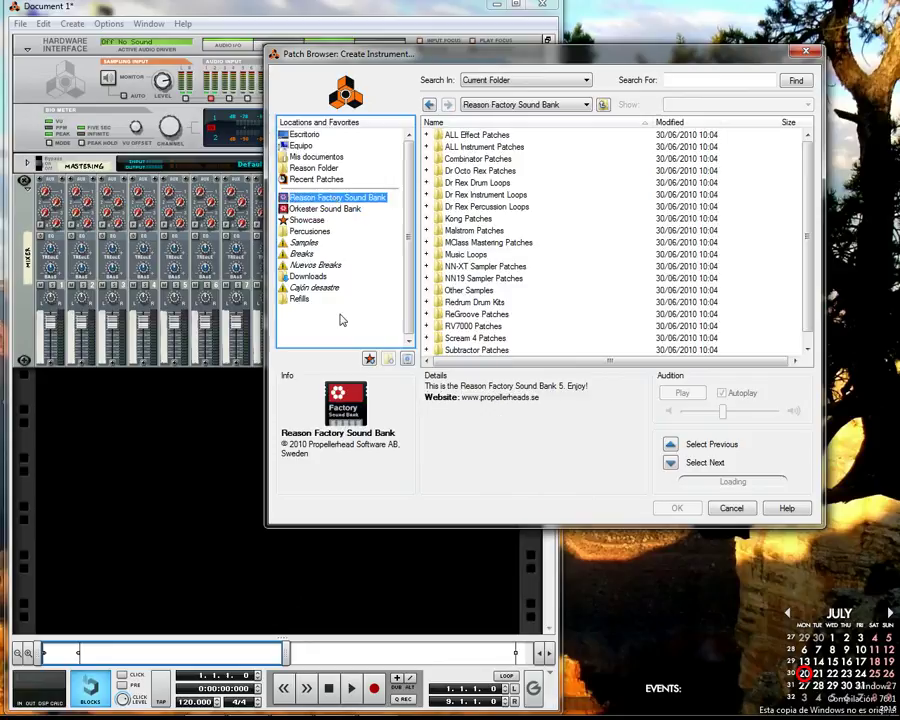
{"action": "scroll", "coordinate": [555, 147], "scroll_direction": "down", "scroll_amount": 1}
{"action": "scroll", "coordinate": [590, 280], "scroll_direction": "up", "scroll_amount": 1}
{"action": "scroll", "coordinate": [510, 203], "scroll_direction": "down", "scroll_amount": 1}
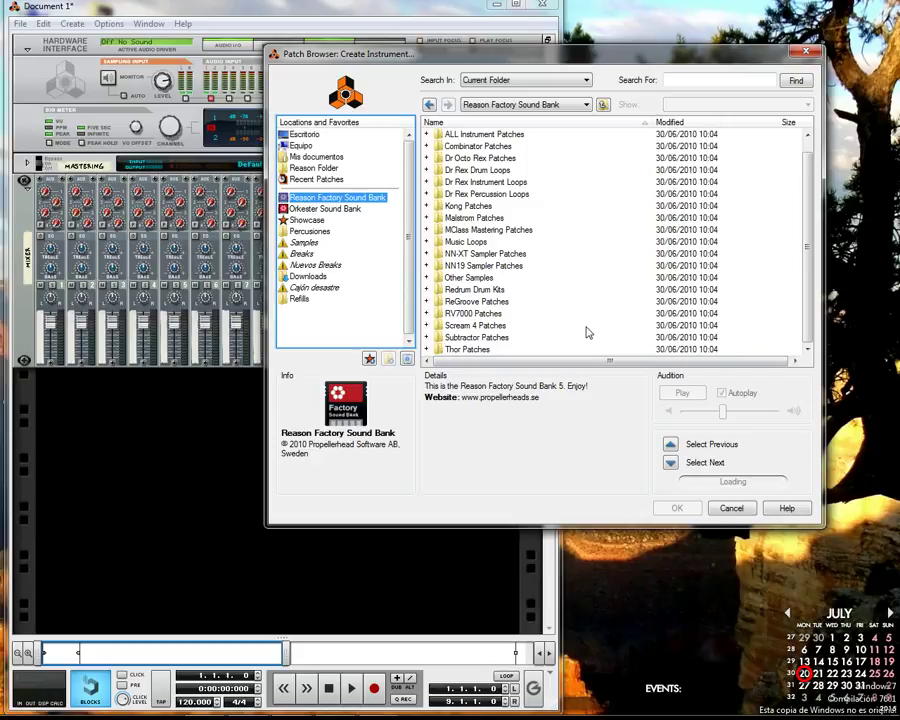
{"action": "left_click", "coordinate": [445, 351]}
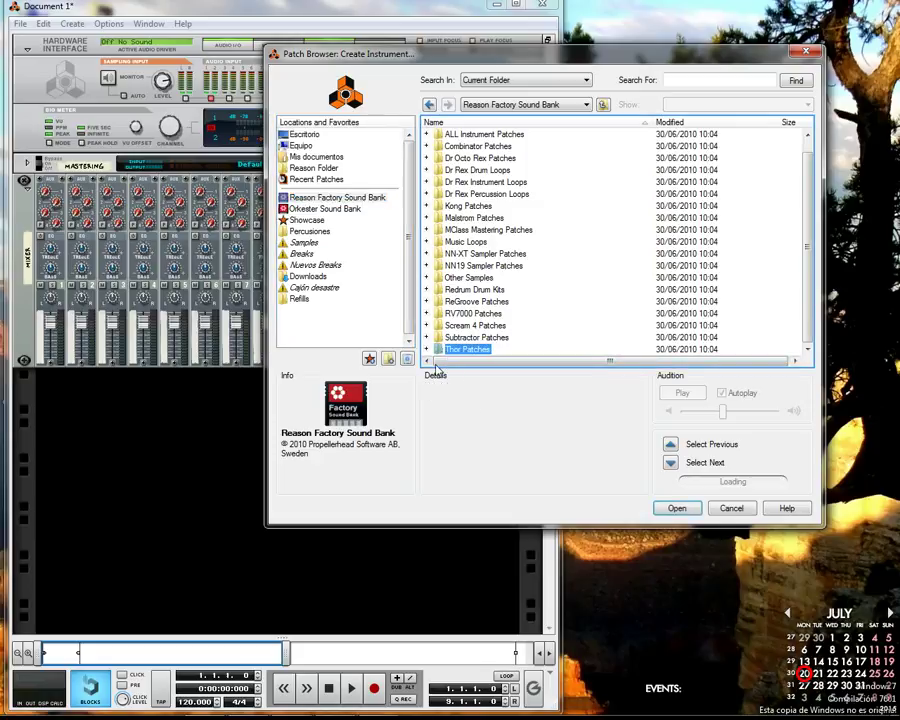
{"action": "left_click", "coordinate": [428, 350]}
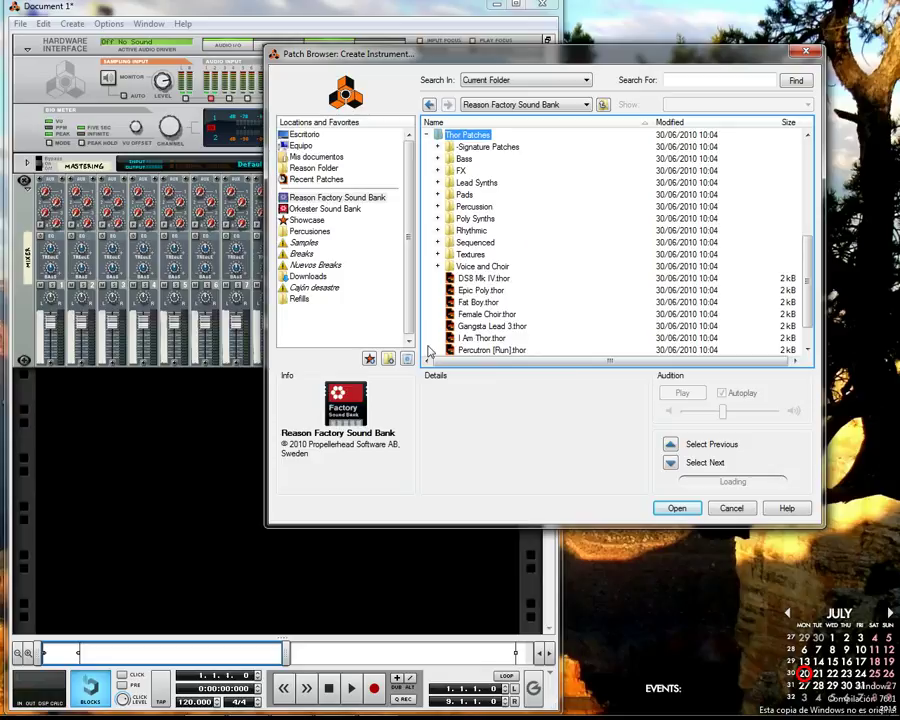
Step: Collapse the Thor Patches folder, expand Subtractor Patches and look through its subfolders from Bass to PolySynths
{"action": "left_click", "coordinate": [426, 136]}
{"action": "left_click", "coordinate": [427, 337]}
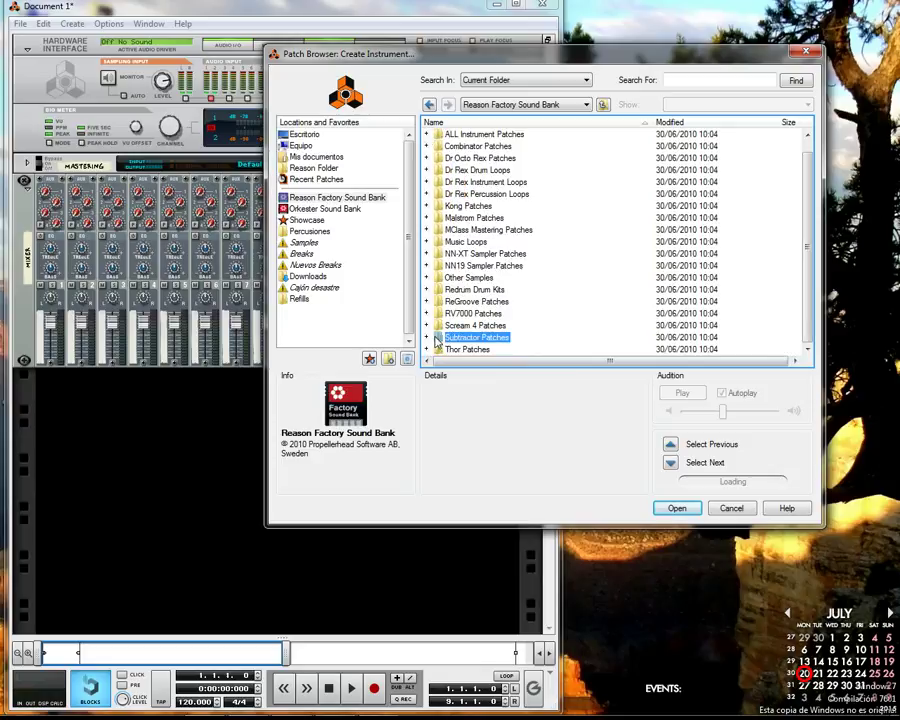
{"action": "left_click", "coordinate": [427, 338]}
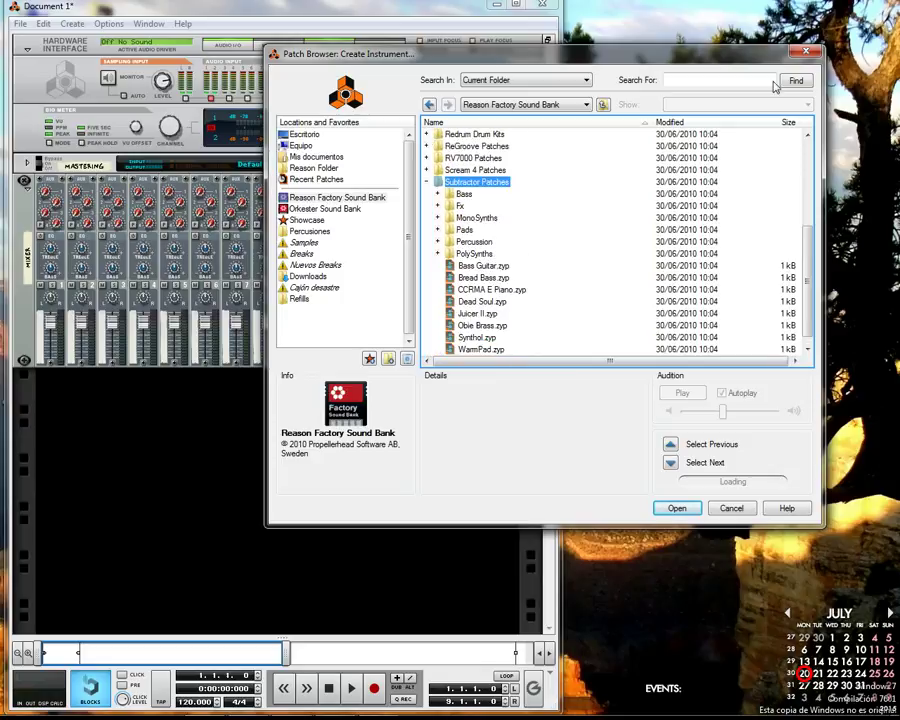
{"action": "key", "text": "Down"}
{"action": "key", "text": "Down"}
{"action": "key", "text": "Down"}
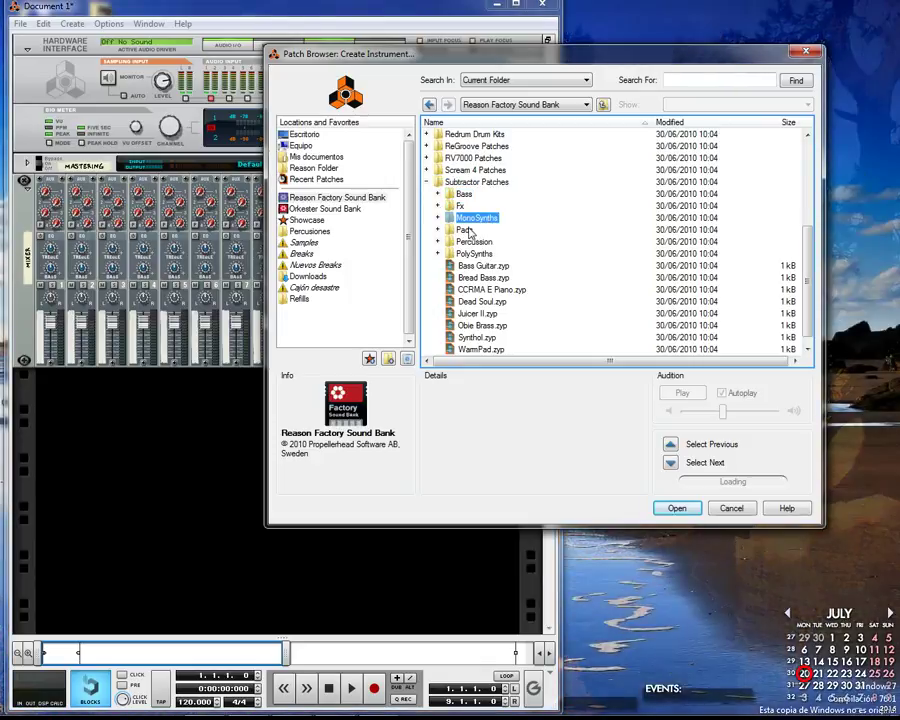
{"action": "key", "text": "Down"}
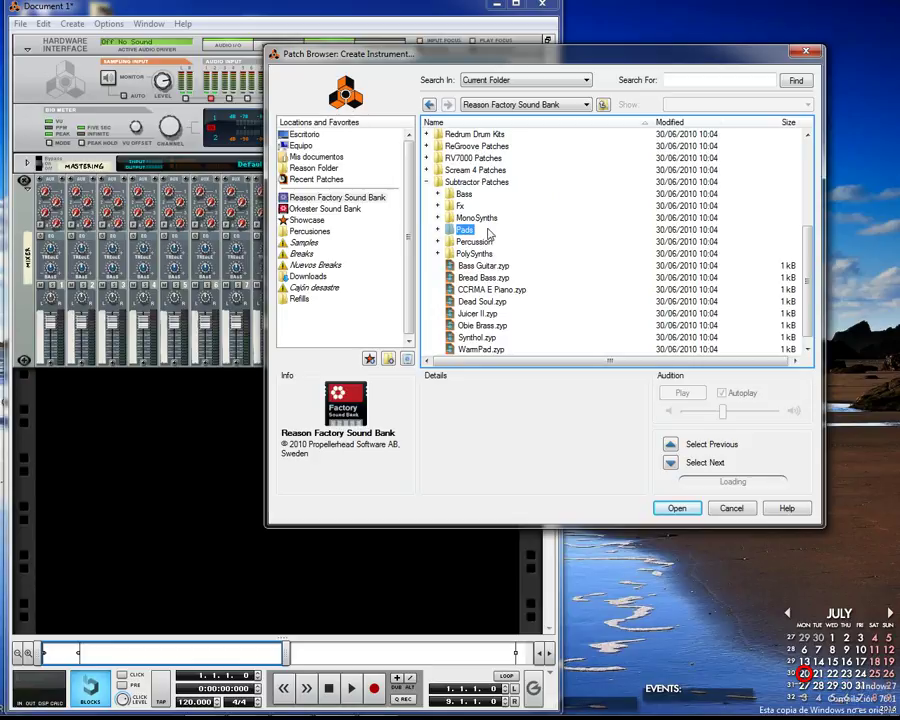
{"action": "left_click", "coordinate": [489, 243]}
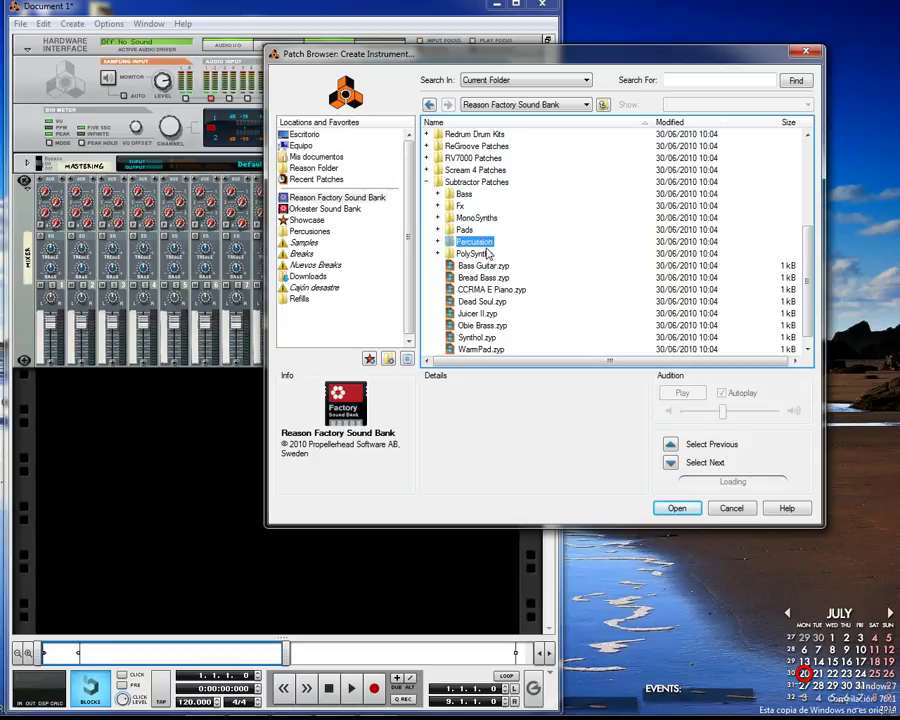
{"action": "left_click", "coordinate": [490, 255]}
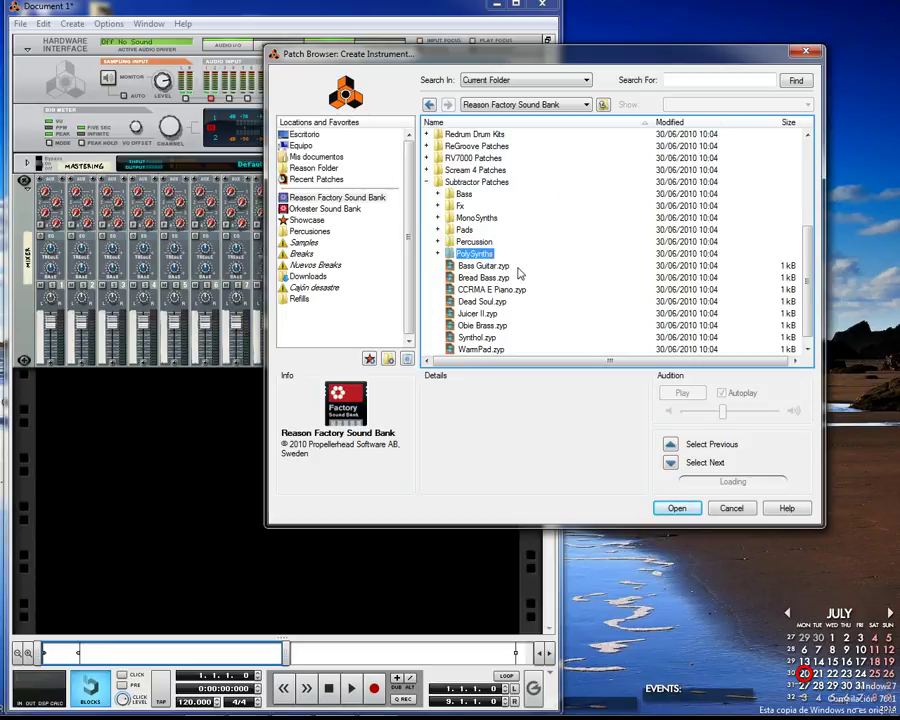
Step: Create a SubTractor with the Bass Guitar.zyp patch from the Subtractor Patches folder
{"action": "scroll", "coordinate": [490, 258], "scroll_direction": "down", "scroll_amount": 1}
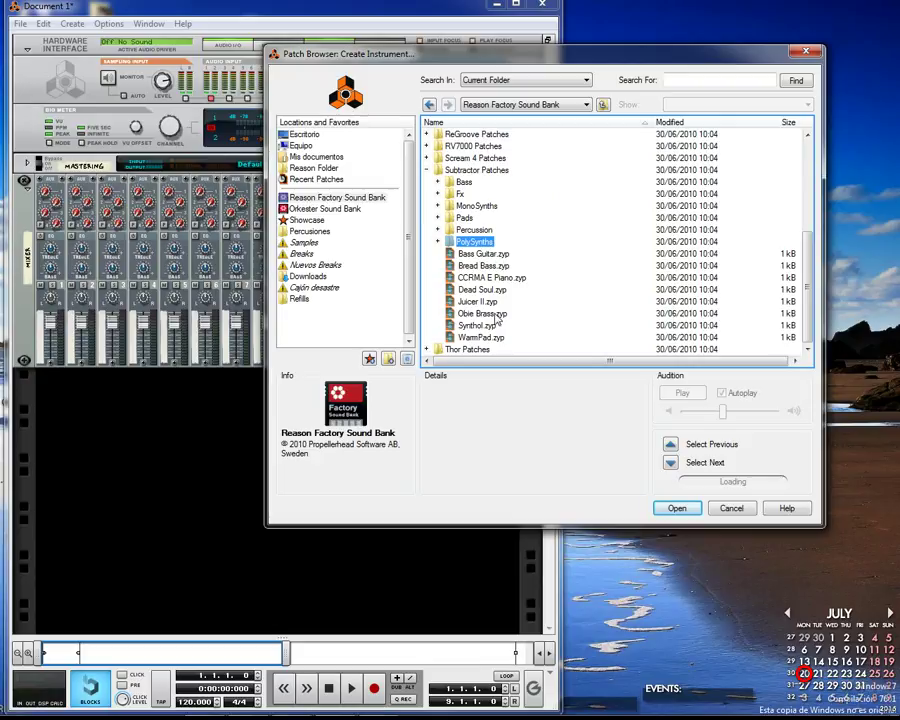
{"action": "left_click", "coordinate": [500, 255]}
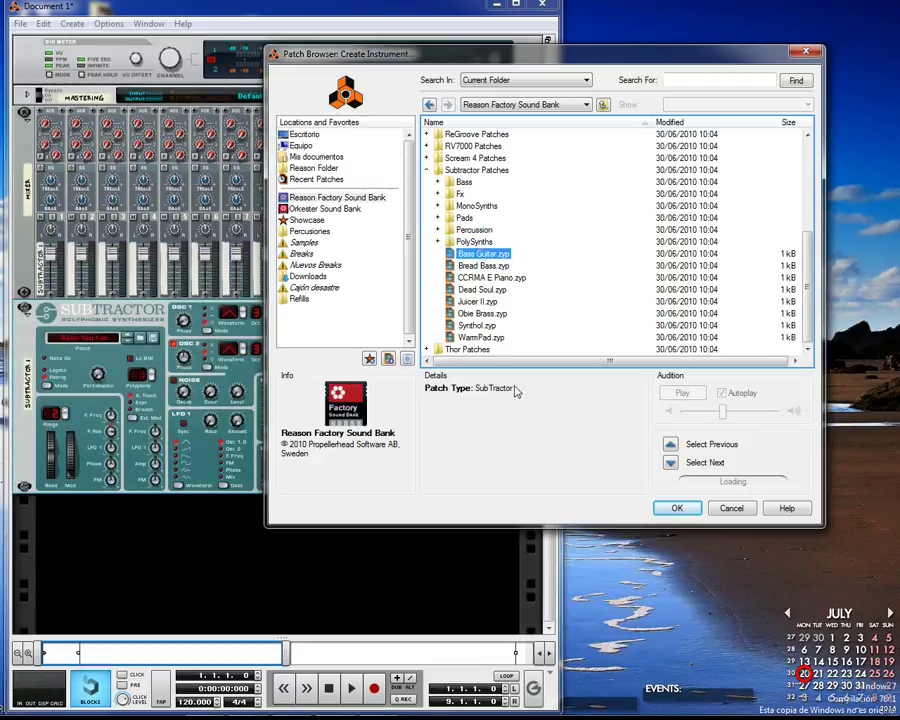
{"action": "left_click", "coordinate": [675, 509]}
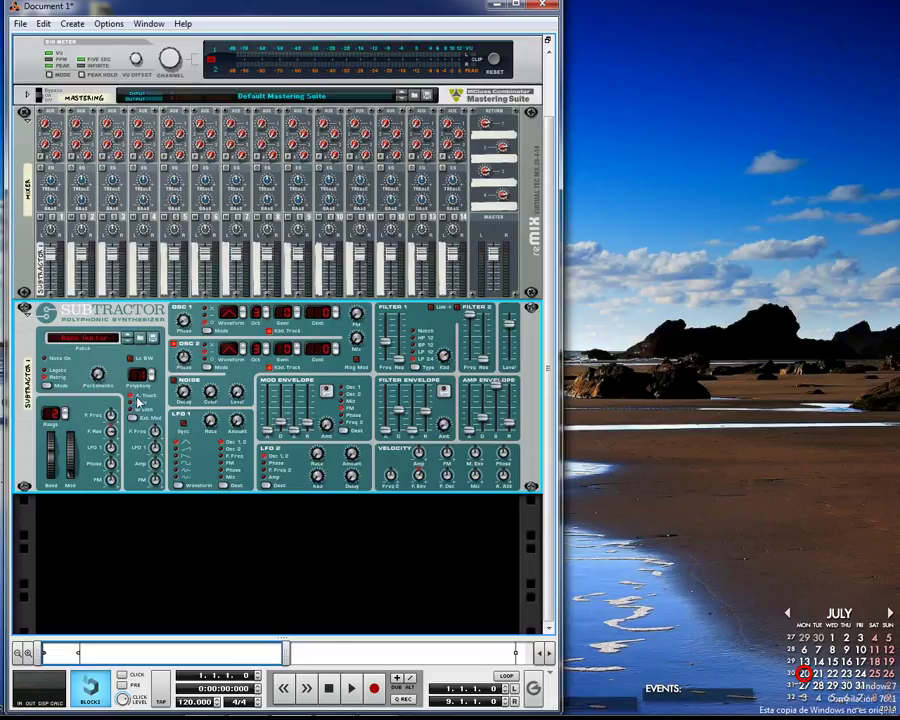
Step: Delete the SubTractor from the rack and reopen the patch browser for creating an instrument
{"action": "key", "text": "Delete"}
{"action": "key", "text": "Return"}
{"action": "right_click", "coordinate": [212, 107]}
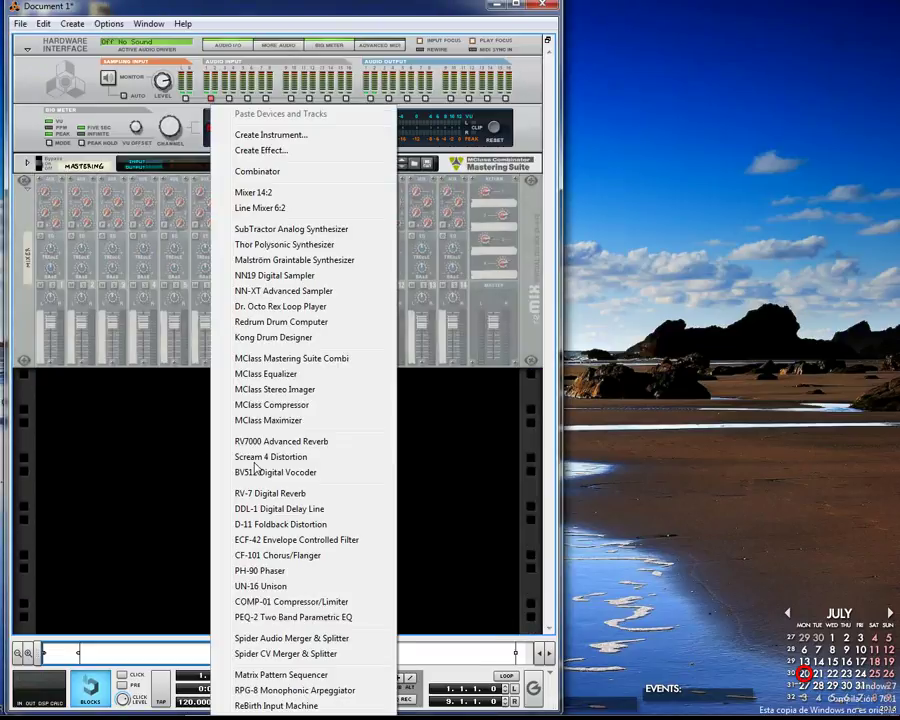
{"action": "left_click", "coordinate": [305, 135]}
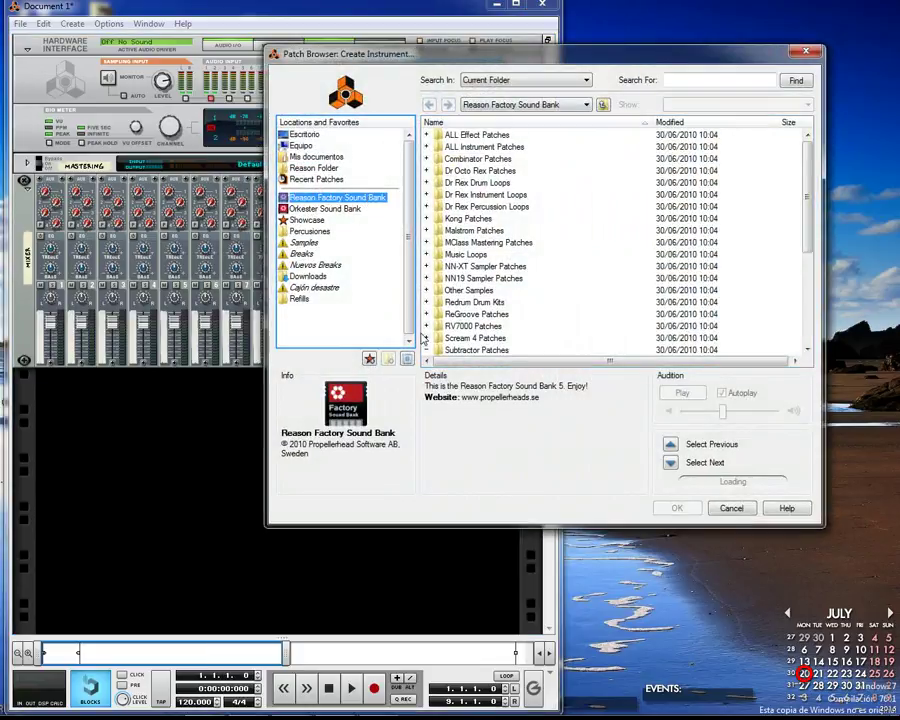
Step: Collapse the Subtractor Patches folder, then open the ALL Instrument Patches folder and view its instrument categories
{"action": "double_click", "coordinate": [477, 349]}
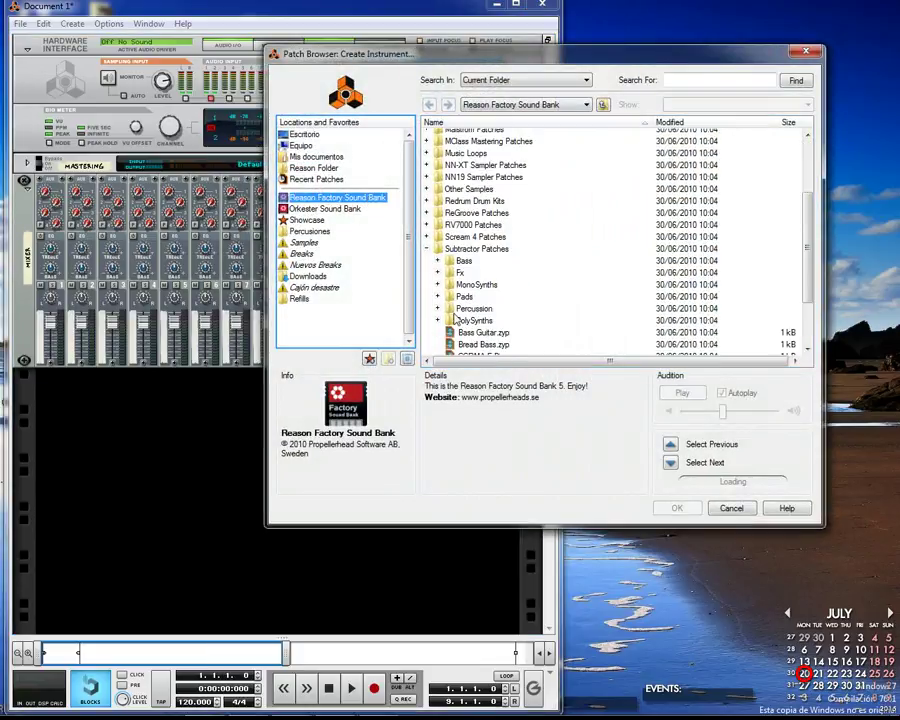
{"action": "left_click", "coordinate": [428, 249]}
{"action": "scroll", "coordinate": [432, 255], "scroll_direction": "up", "scroll_amount": 1}
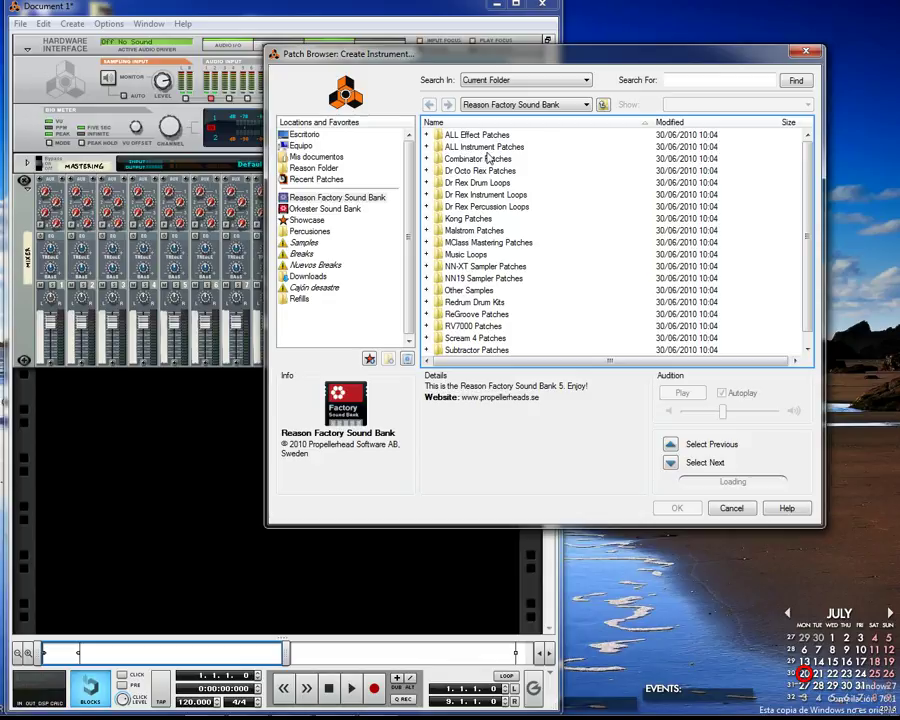
{"action": "left_click", "coordinate": [427, 147]}
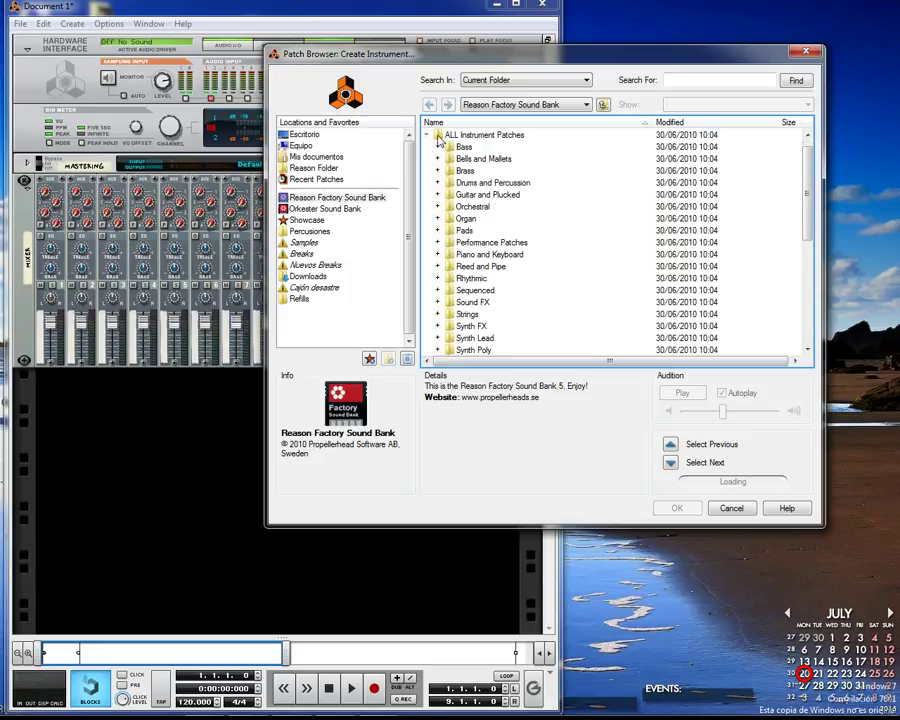
{"action": "left_click", "coordinate": [426, 134]}
{"action": "left_click", "coordinate": [440, 135]}
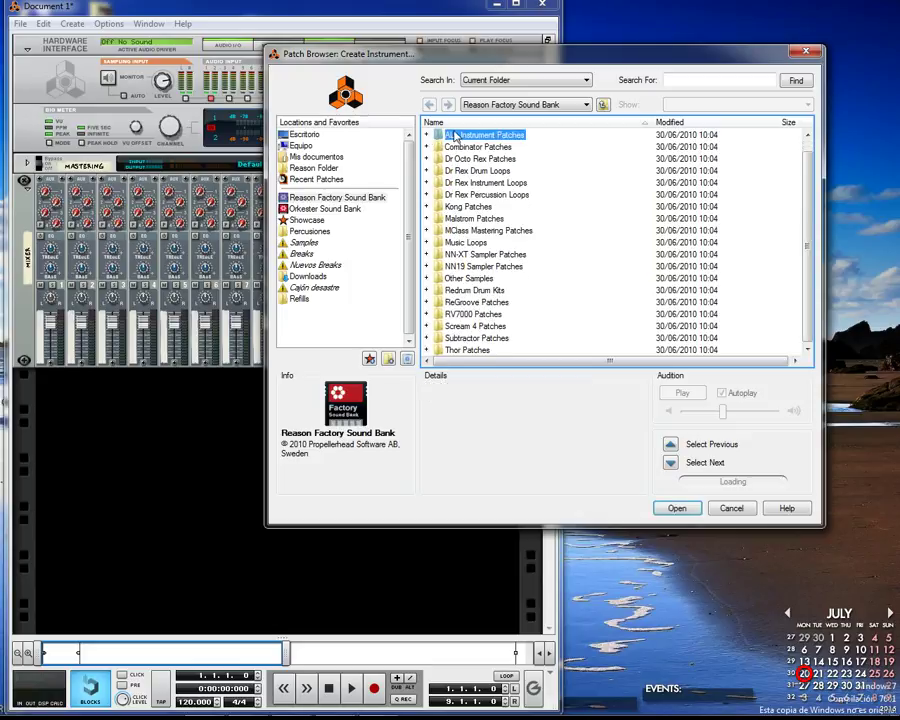
{"action": "double_click", "coordinate": [440, 135]}
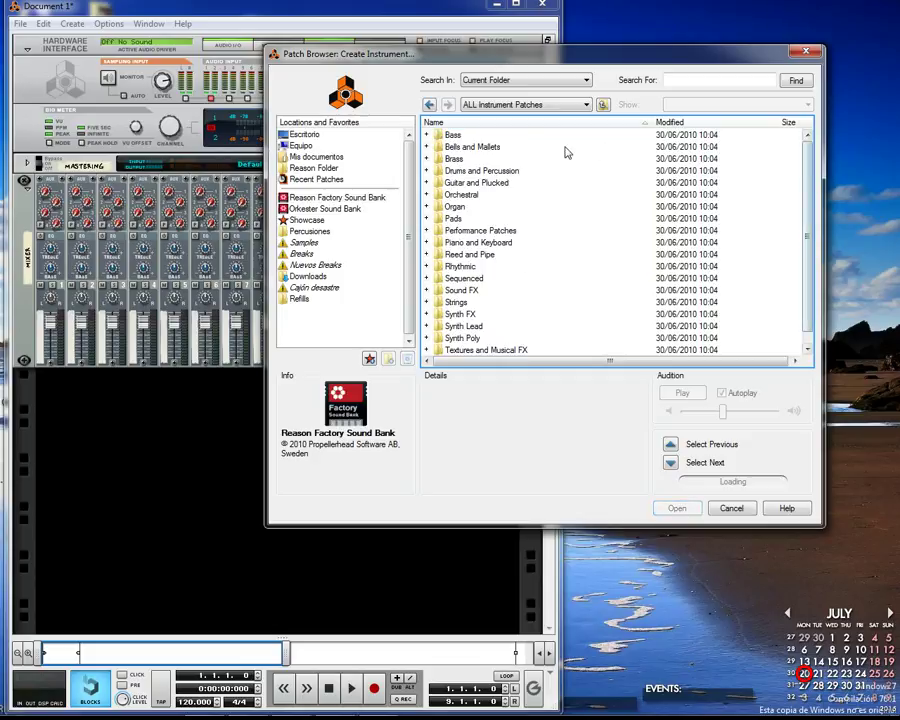
{"action": "scroll", "coordinate": [572, 165], "scroll_direction": "down", "scroll_amount": 1}
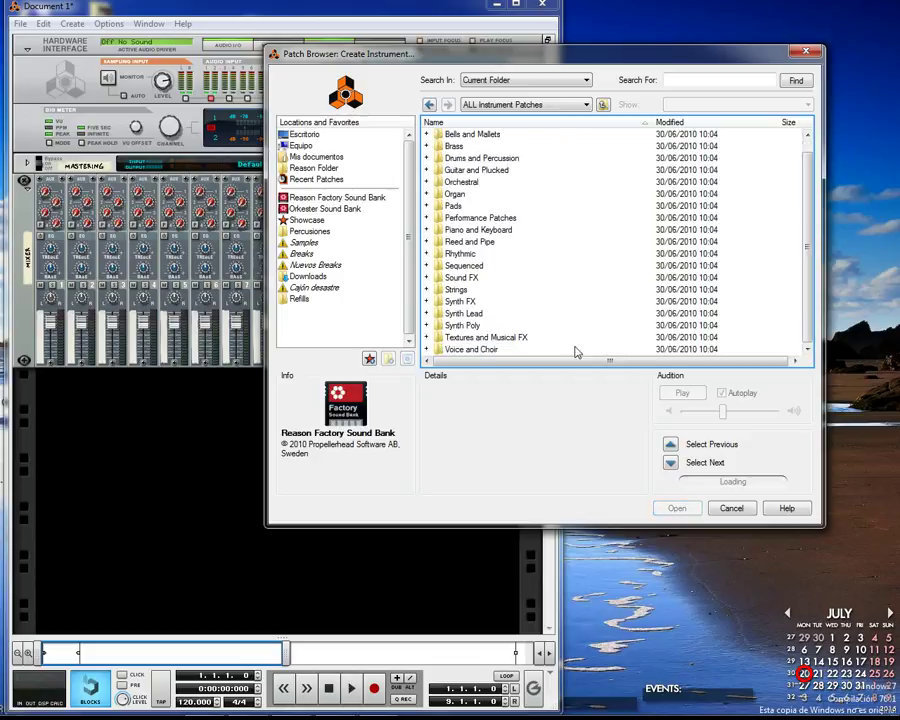
{"action": "scroll", "coordinate": [571, 250], "scroll_direction": "up", "scroll_amount": 1}
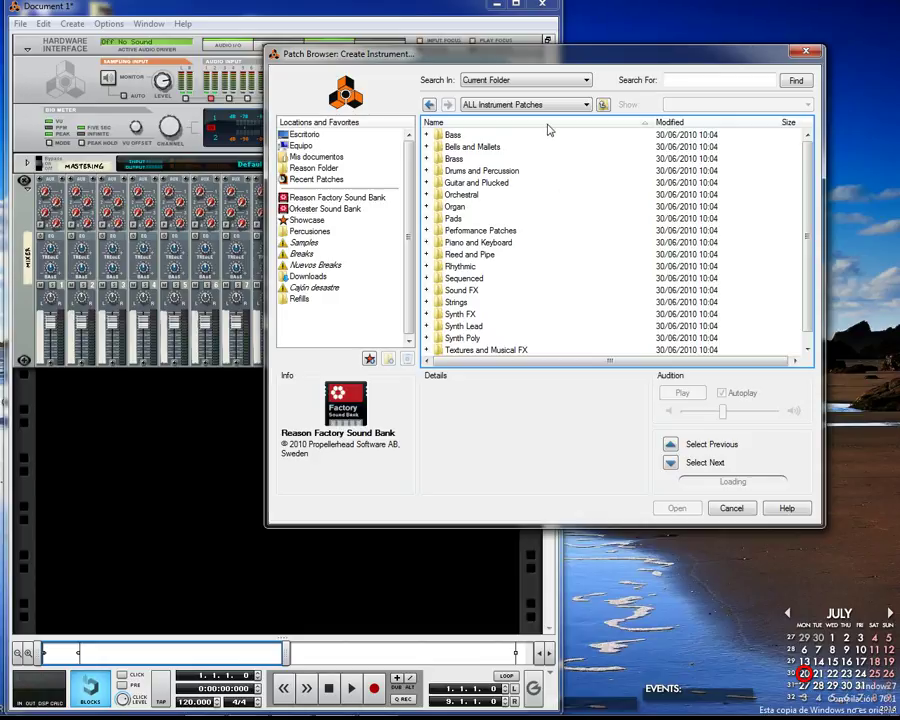
Step: Open the Electric Bass folder inside the Bass category and look through its patches
{"action": "left_click", "coordinate": [457, 136]}
{"action": "double_click", "coordinate": [461, 138]}
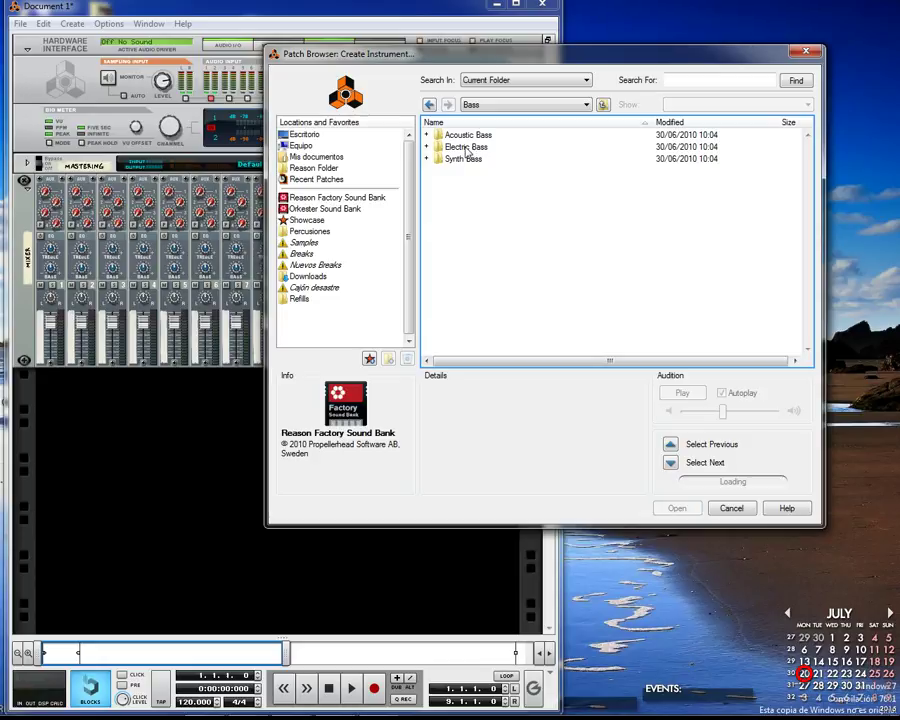
{"action": "double_click", "coordinate": [466, 148]}
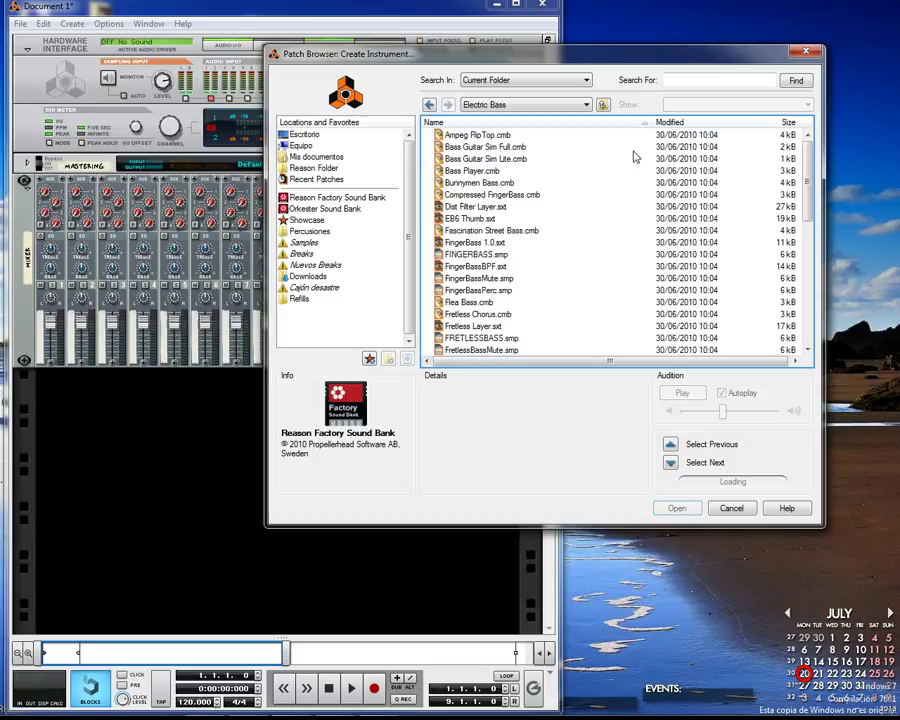
{"action": "scroll", "coordinate": [645, 160], "scroll_direction": "down", "scroll_amount": 5}
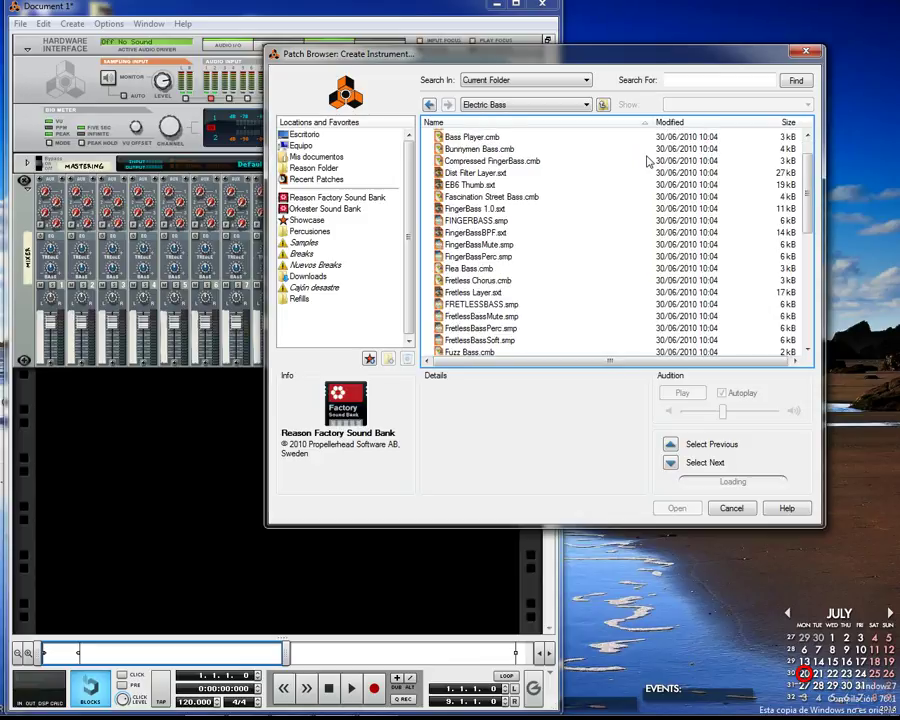
{"action": "scroll", "coordinate": [640, 160], "scroll_direction": "down", "scroll_amount": 5}
{"action": "scroll", "coordinate": [640, 180], "scroll_direction": "up", "scroll_amount": 9}
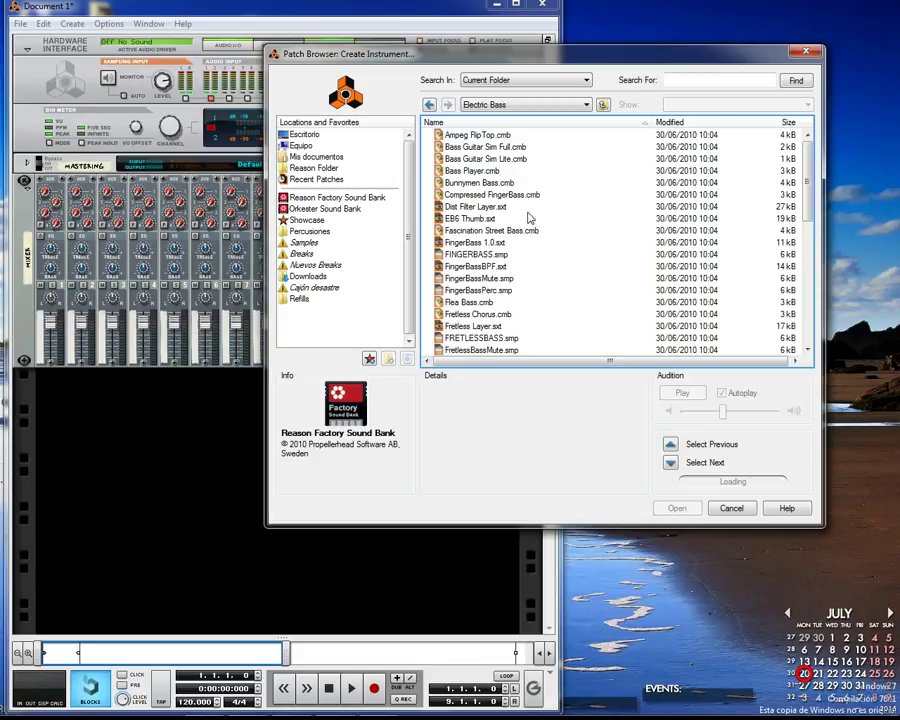
Step: Preview the Electric Bass Combinator patches one after another, from Ampeg FlipTop.cmb to Compressed FingerBass.cmb
{"action": "left_click", "coordinate": [506, 136]}
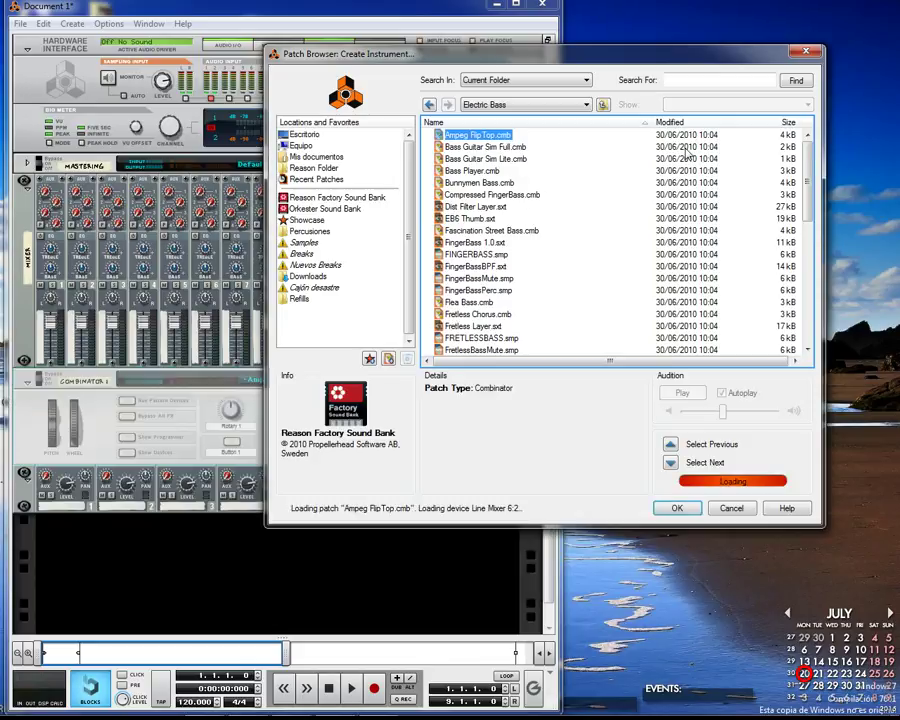
{"action": "left_click", "coordinate": [519, 147]}
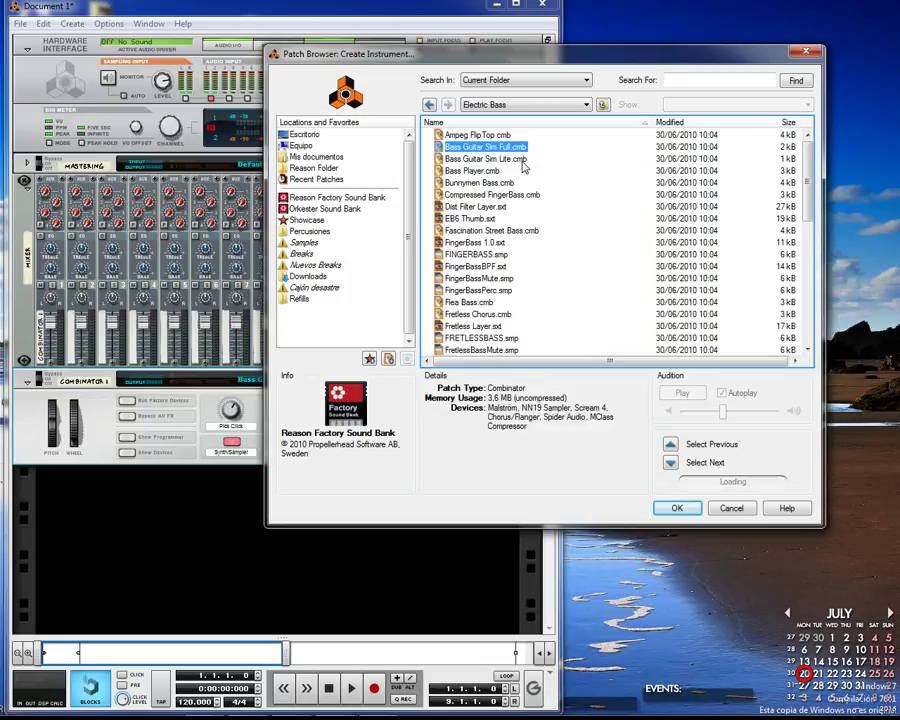
{"action": "left_click", "coordinate": [510, 159]}
{"action": "left_click", "coordinate": [500, 171]}
{"action": "left_click", "coordinate": [510, 183]}
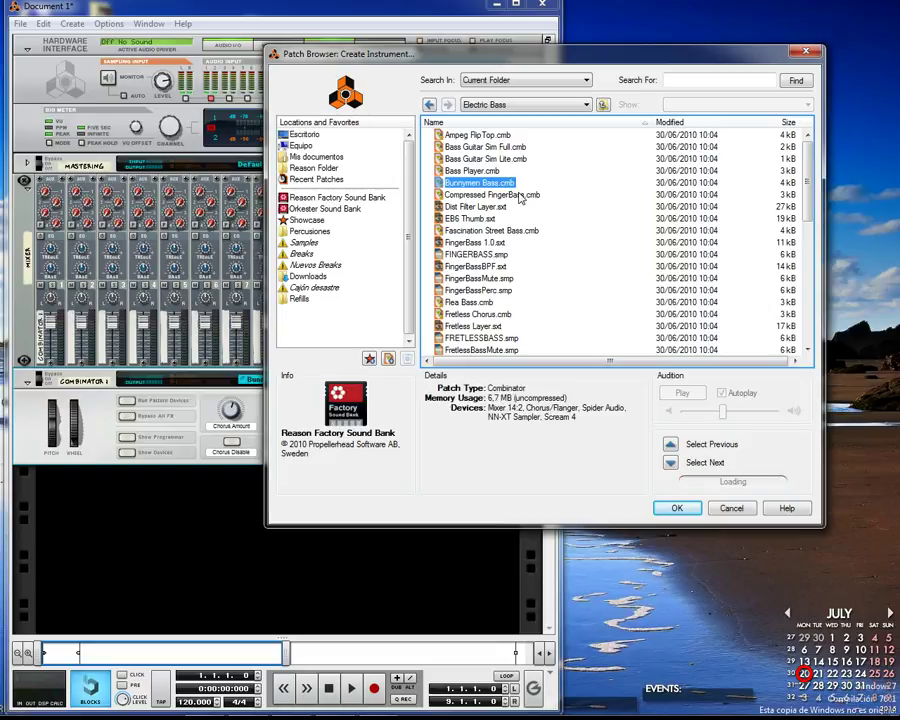
{"action": "left_click", "coordinate": [519, 195]}
Step: Preview the Electric Bass patches from Dist Filter Layer.sxt to FingerBassMute.smp and look through the rest of the list
{"action": "left_click", "coordinate": [496, 208]}
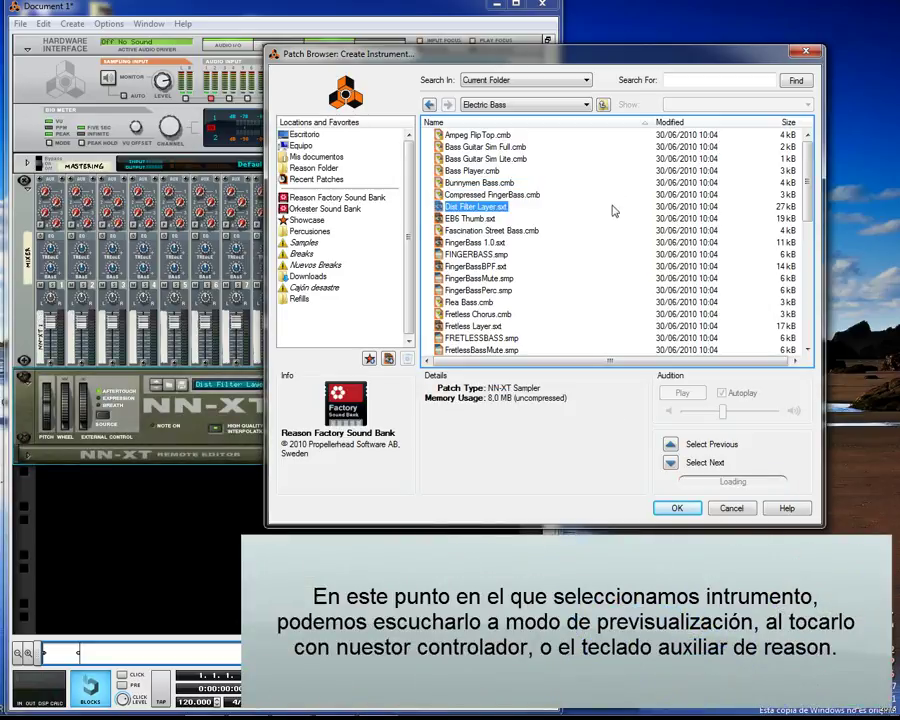
{"action": "left_click", "coordinate": [480, 219]}
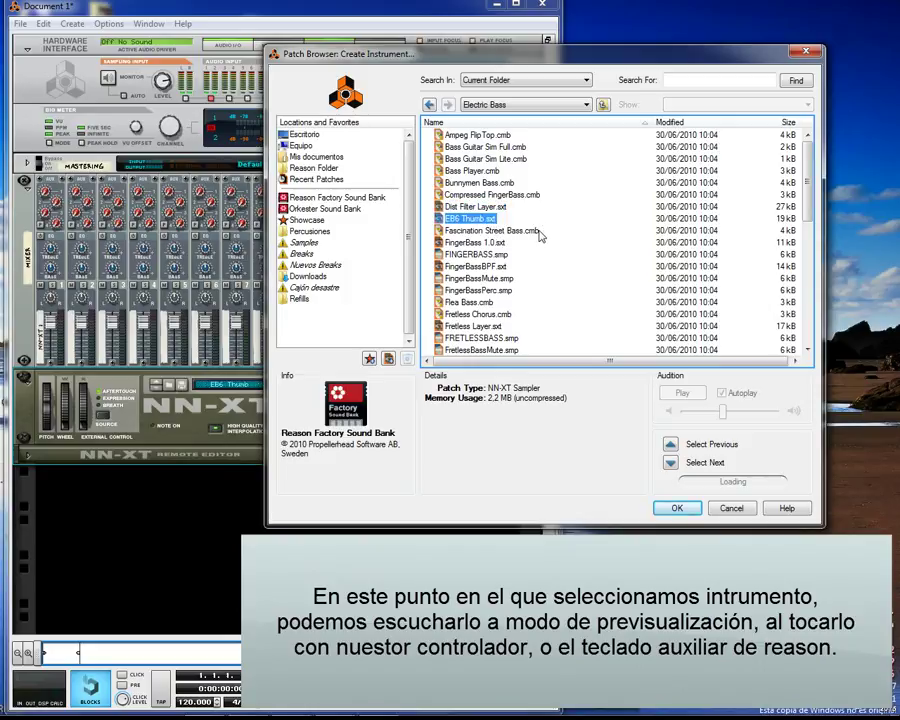
{"action": "left_click", "coordinate": [538, 231]}
{"action": "left_click", "coordinate": [528, 237]}
{"action": "left_click", "coordinate": [512, 254]}
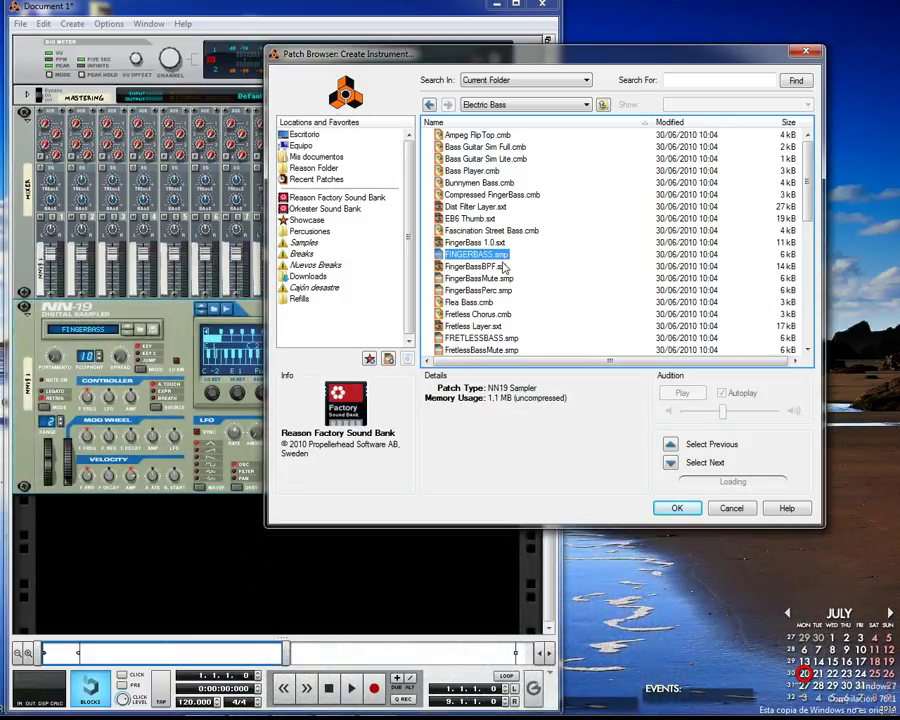
{"action": "left_click", "coordinate": [499, 266]}
{"action": "left_click", "coordinate": [495, 278]}
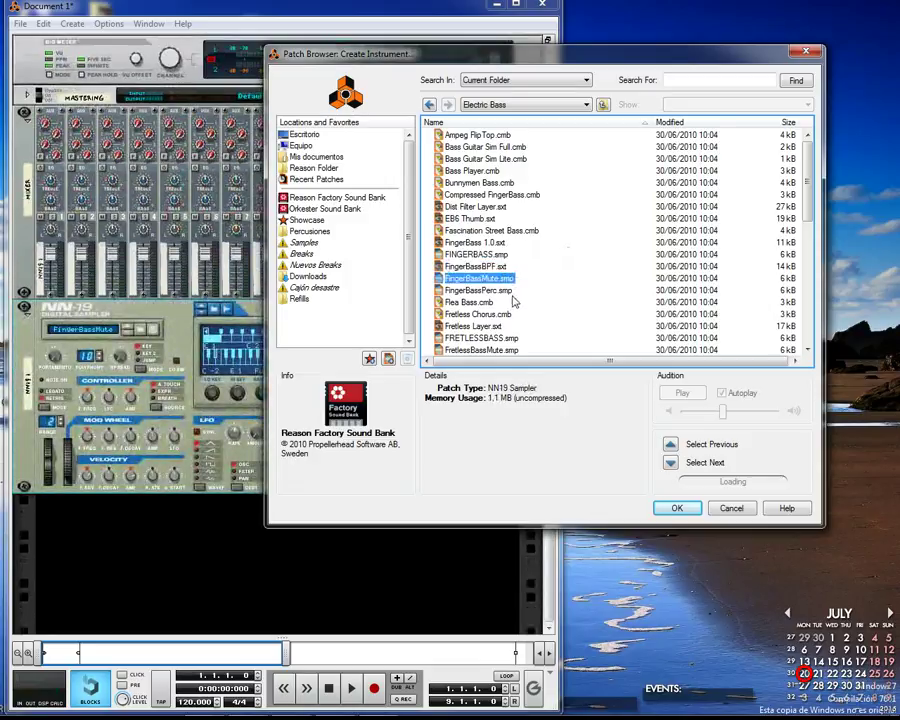
{"action": "scroll", "coordinate": [517, 304], "scroll_direction": "down", "scroll_amount": 1}
{"action": "scroll", "coordinate": [517, 304], "scroll_direction": "down", "scroll_amount": 3}
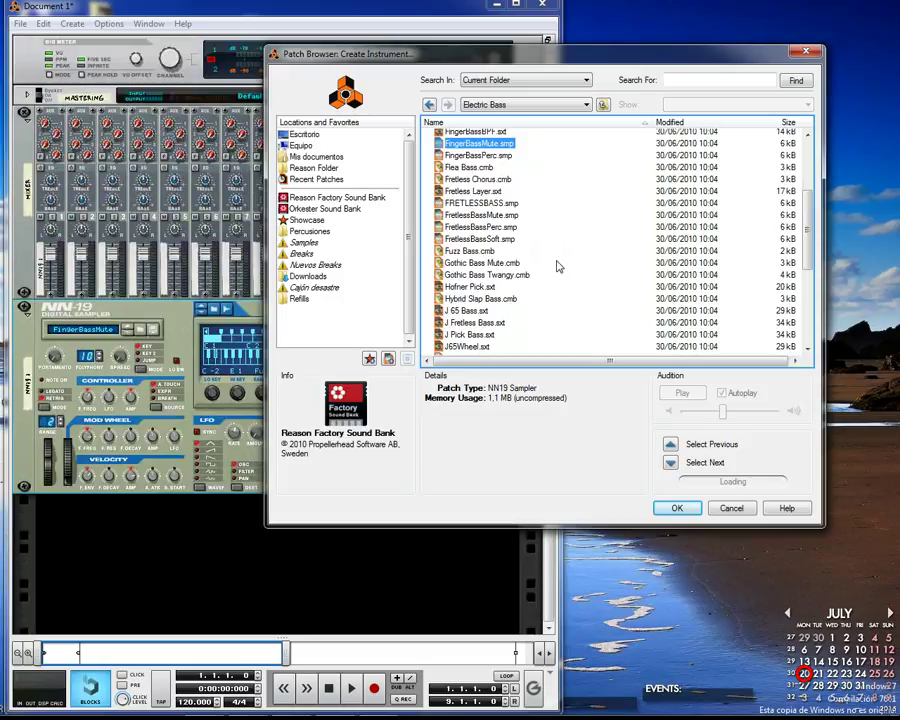
{"action": "scroll", "coordinate": [558, 266], "scroll_direction": "down", "scroll_amount": 1}
{"action": "scroll", "coordinate": [551, 264], "scroll_direction": "down", "scroll_amount": 3}
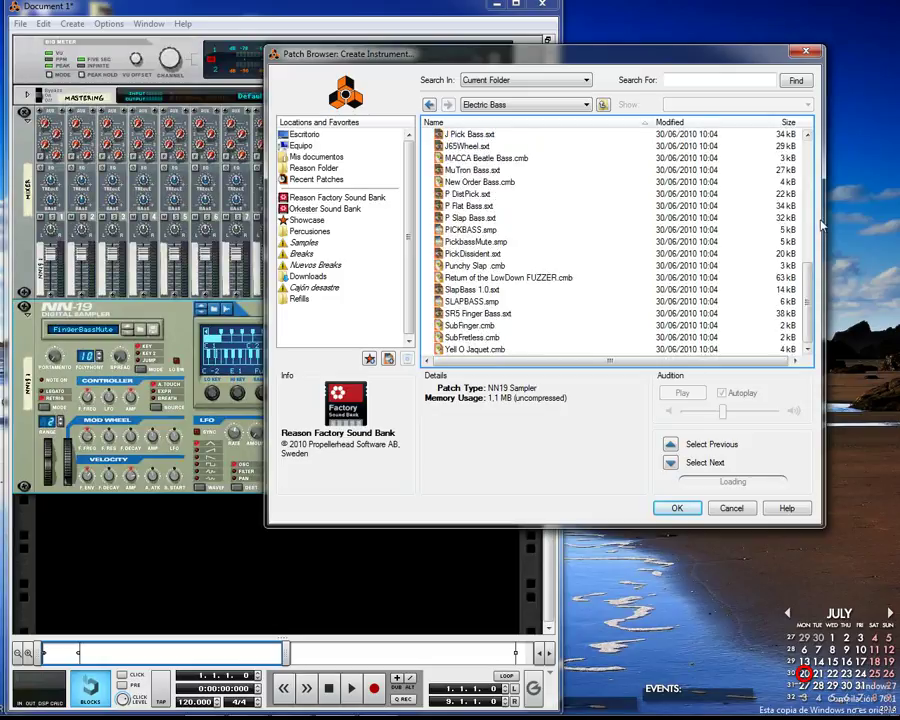
Step: Go back to the Bass category and create a SubTractor with the Bass Guitar.zyp patch from the Synth Bass folder
{"action": "left_click", "coordinate": [429, 104]}
{"action": "double_click", "coordinate": [478, 160]}
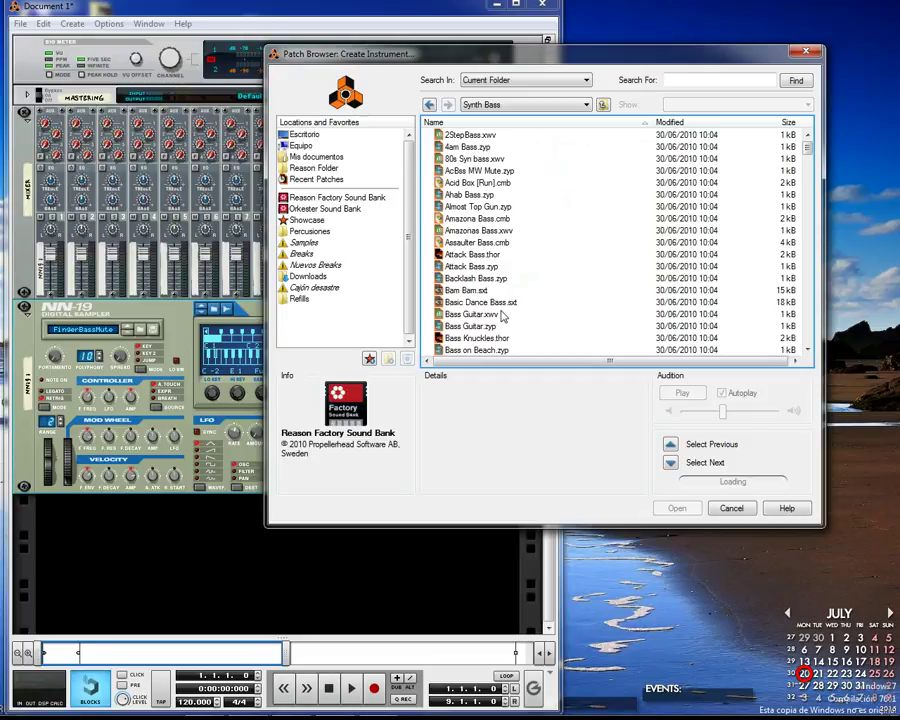
{"action": "left_click", "coordinate": [492, 330]}
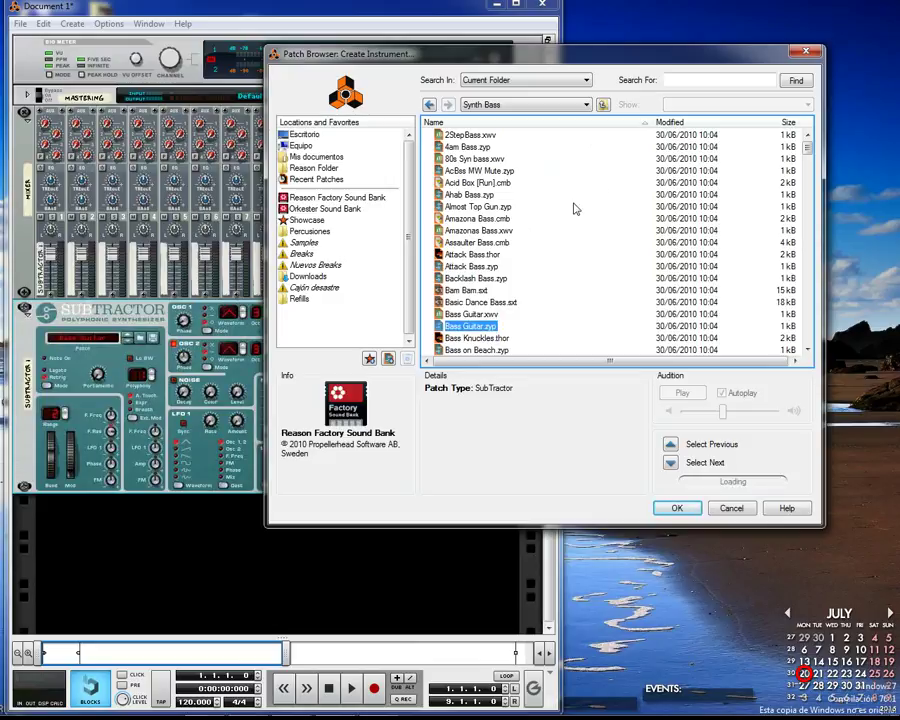
{"action": "double_click", "coordinate": [488, 330]}
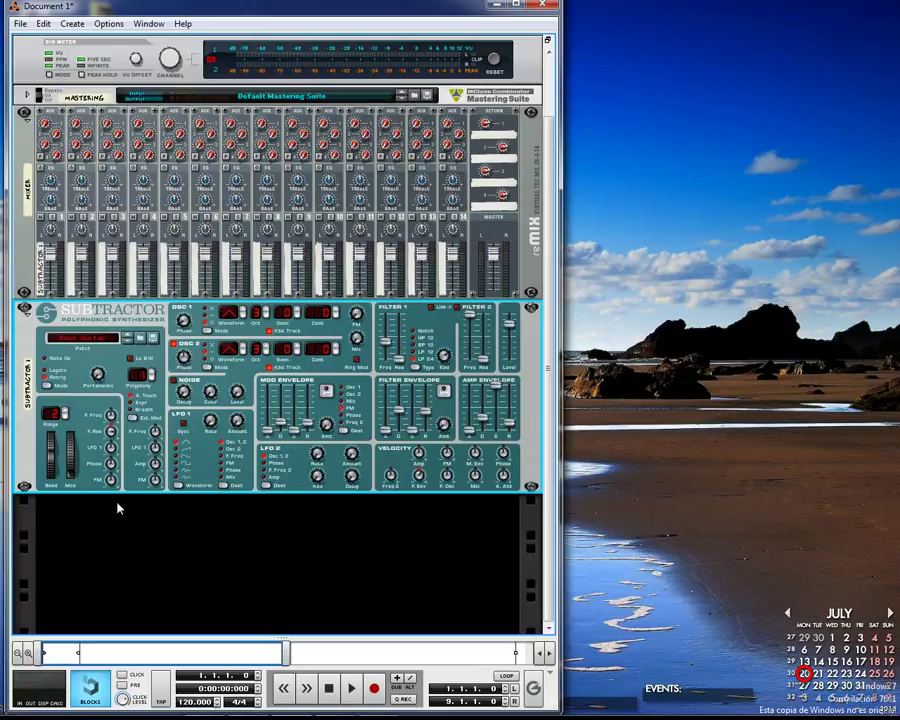
Step: Open the patch browser from the SubTractor and look through the SubTractor patches in the Synth Bass folder
{"action": "left_click", "coordinate": [141, 340]}
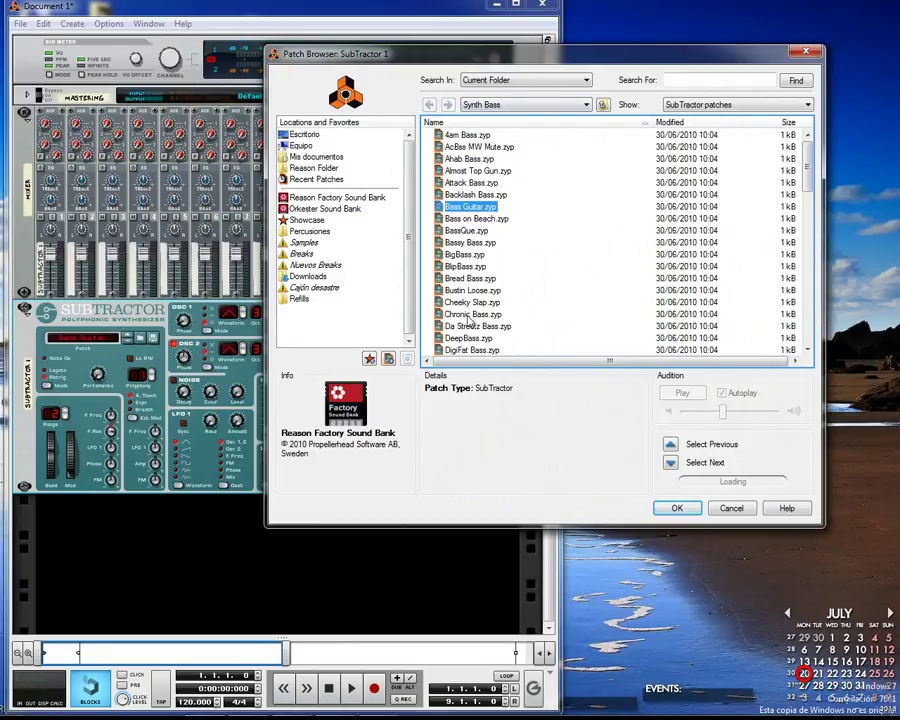
{"action": "scroll", "coordinate": [505, 333], "scroll_direction": "down", "scroll_amount": 8}
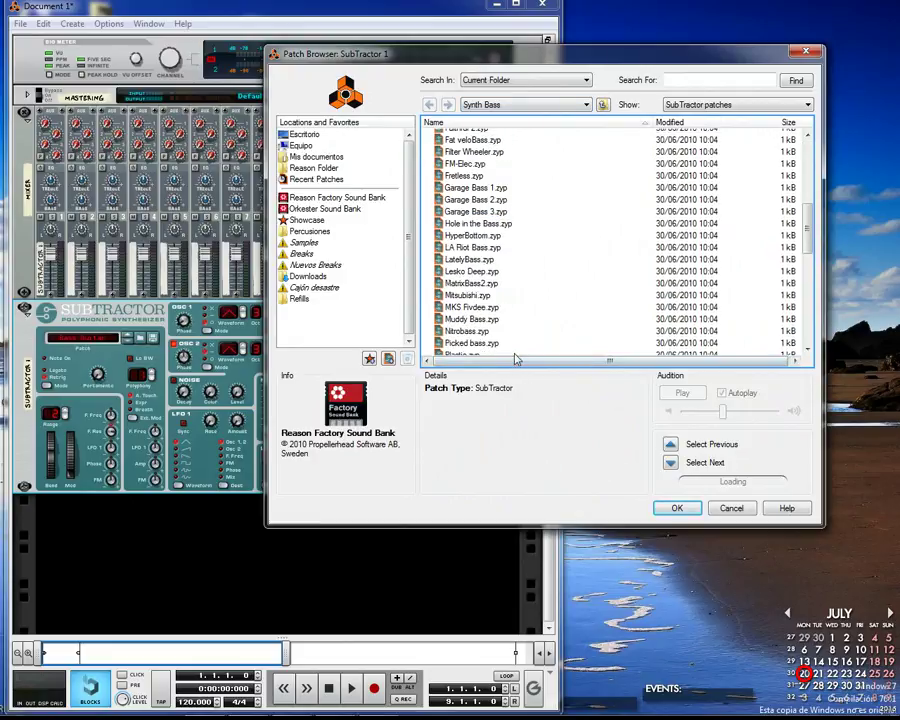
{"action": "scroll", "coordinate": [517, 360], "scroll_direction": "up", "scroll_amount": 8}
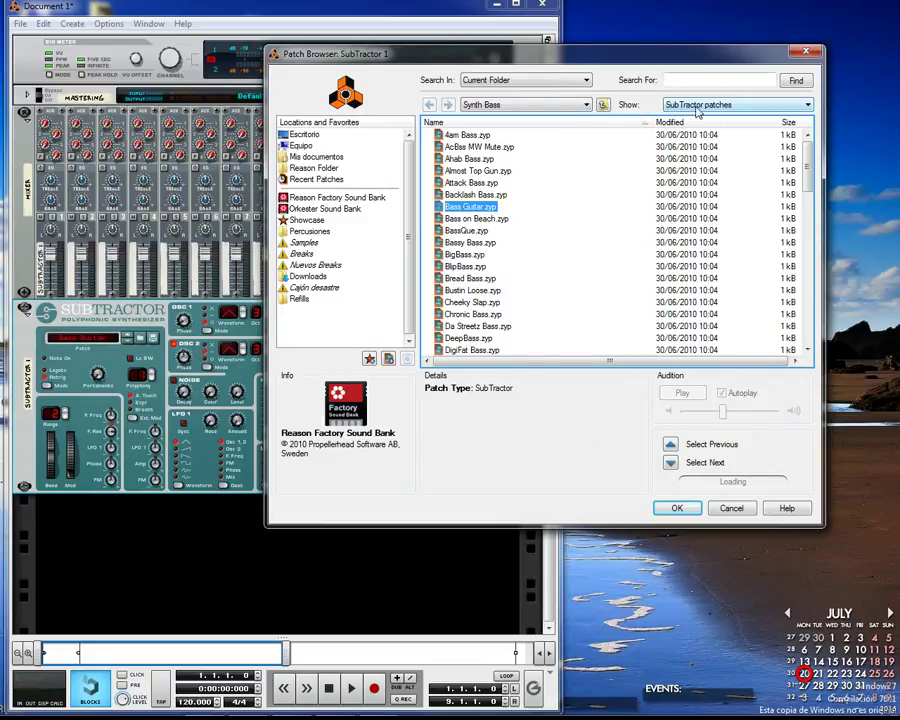
Step: Show patches for all instruments in the Synth Bass folder, preview Attack Bass.thor, and close the browser without applying it
{"action": "left_click", "coordinate": [749, 109]}
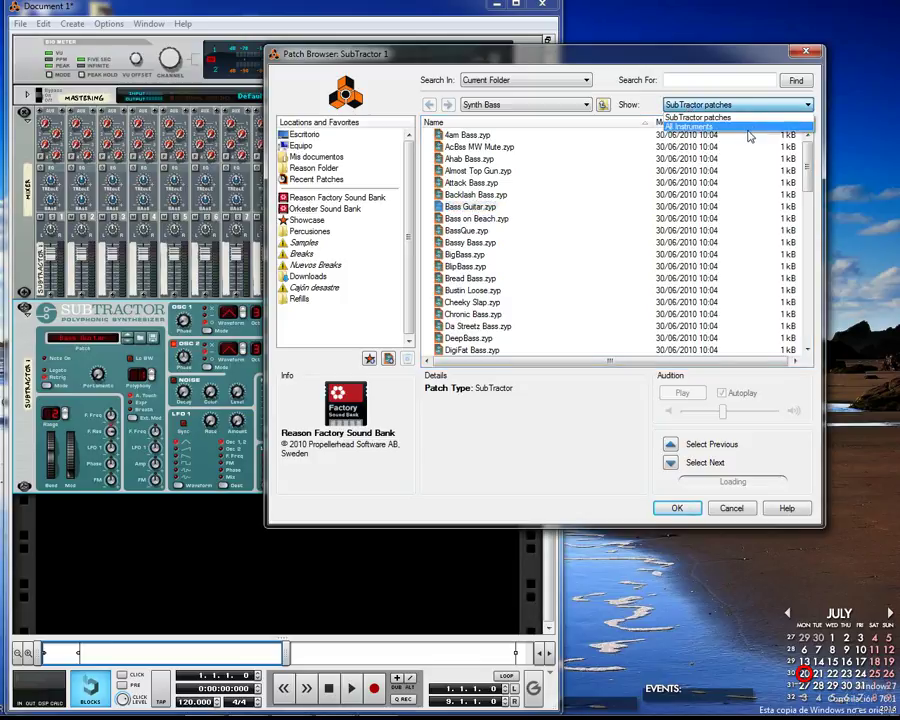
{"action": "left_click", "coordinate": [749, 134]}
{"action": "mouse_move", "coordinate": [807, 147]}
{"action": "left_mouse_down"}
{"action": "mouse_move", "coordinate": [808, 227]}
{"action": "mouse_move", "coordinate": [826, 248]}
{"action": "mouse_move", "coordinate": [808, 140]}
{"action": "left_mouse_up"}
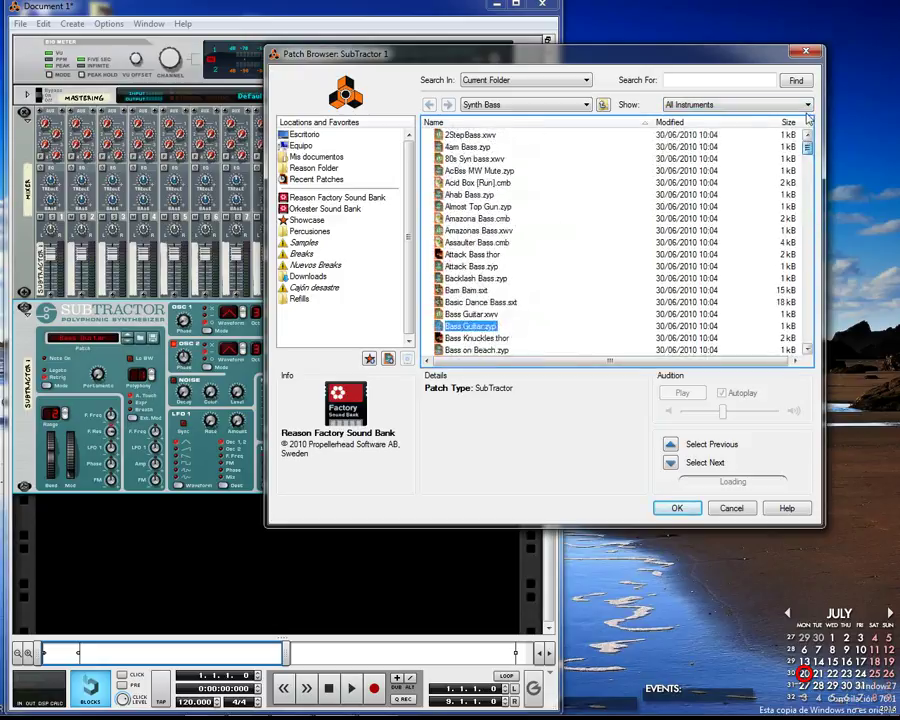
{"action": "left_click", "coordinate": [479, 256]}
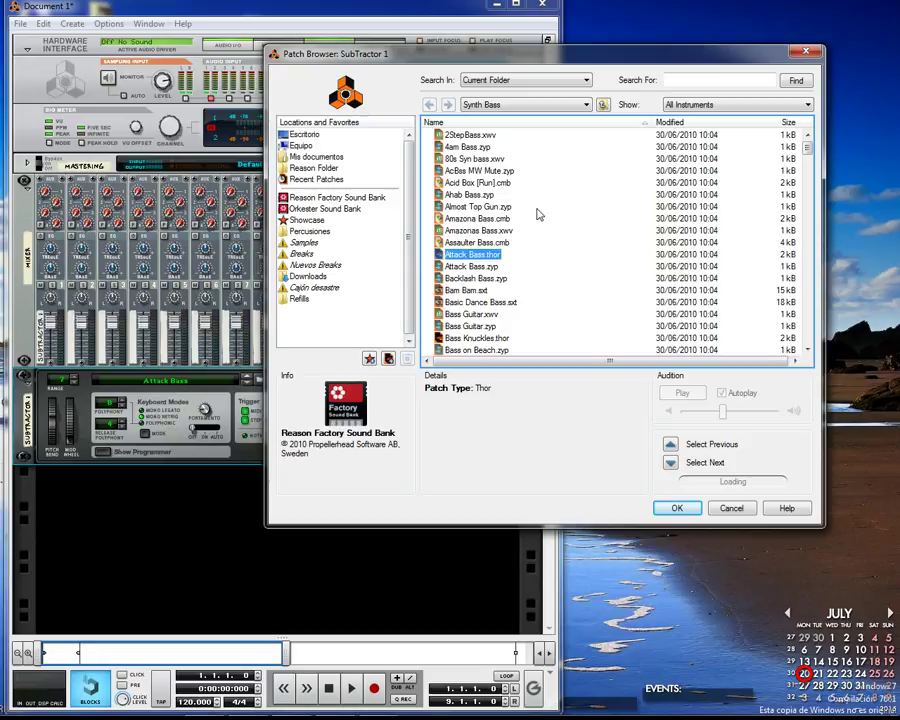
{"action": "left_click", "coordinate": [730, 509]}
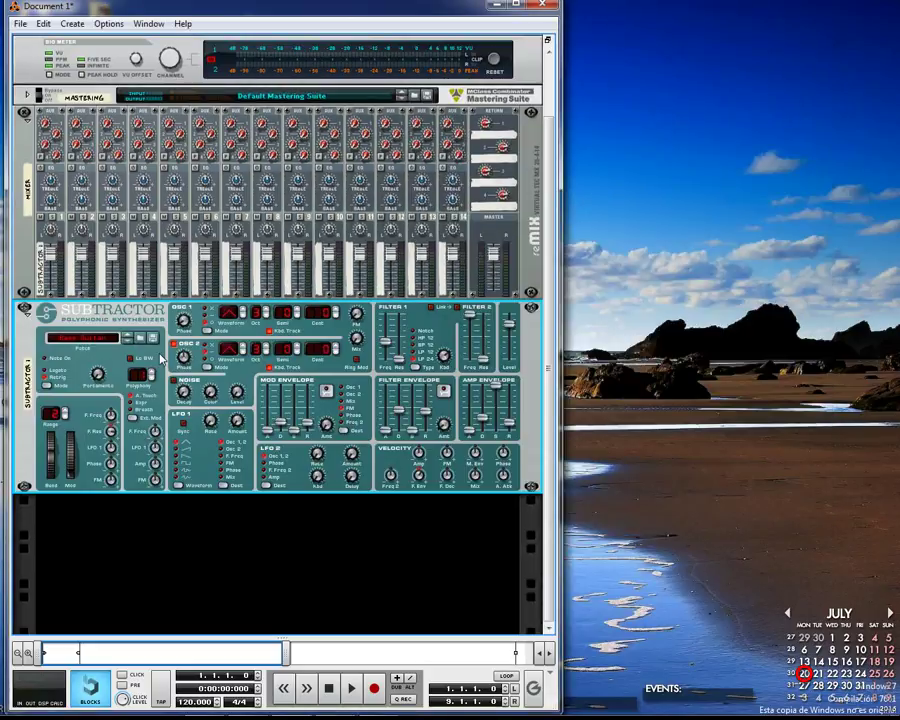
Step: Delete the SubTractor and create an effect with the Sweepy Filters.cmb patch from the Factory Sound Bank's Modulation effect folder
{"action": "key", "text": "Delete"}
{"action": "right_click", "coordinate": [175, 428]}
{"action": "left_click", "coordinate": [235, 149]}
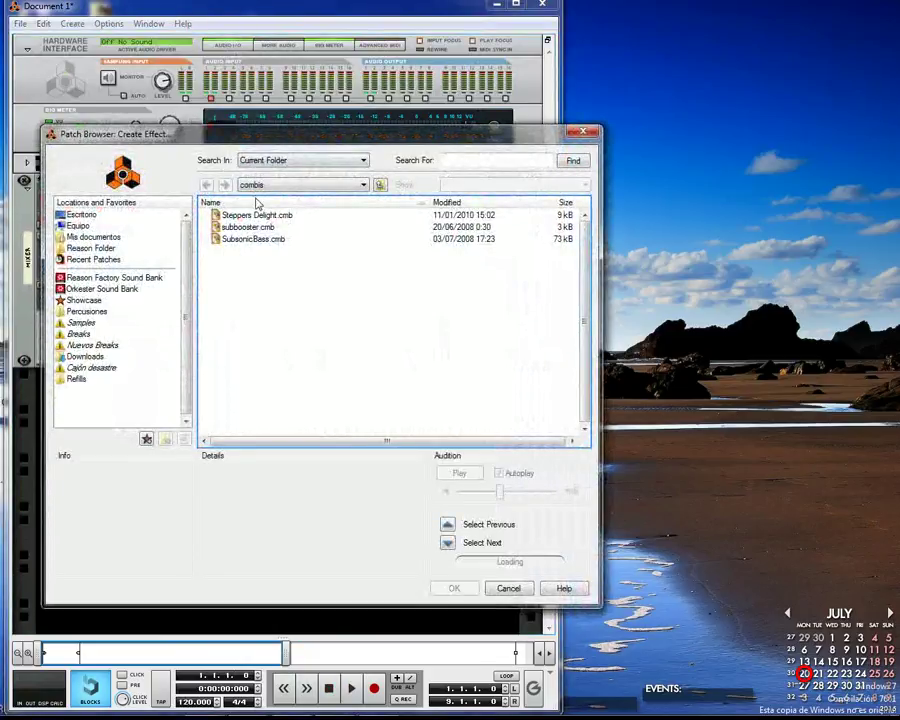
{"action": "left_click", "coordinate": [118, 278]}
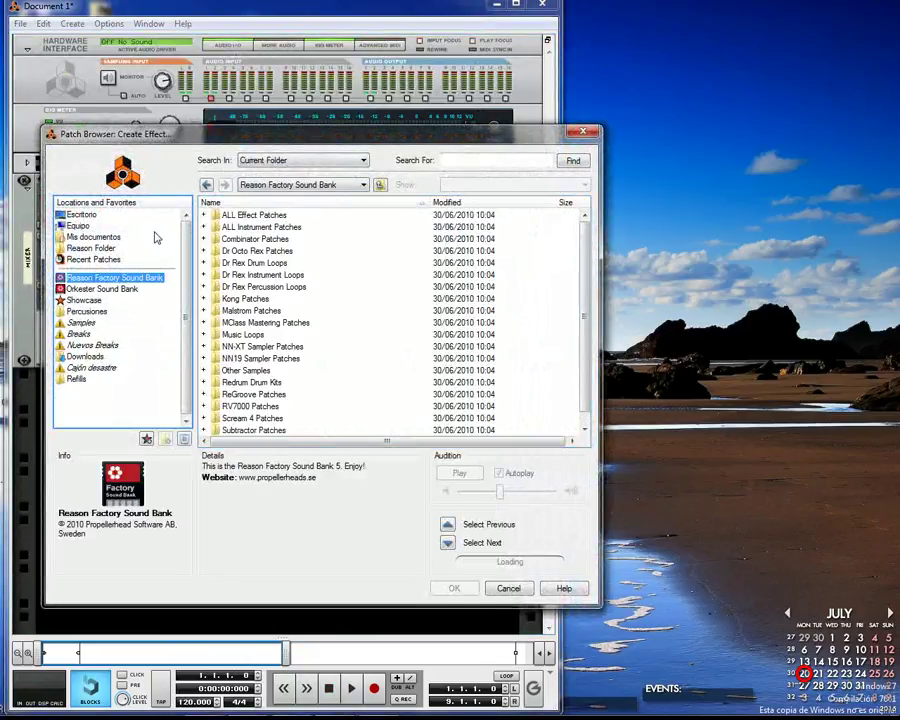
{"action": "double_click", "coordinate": [250, 214]}
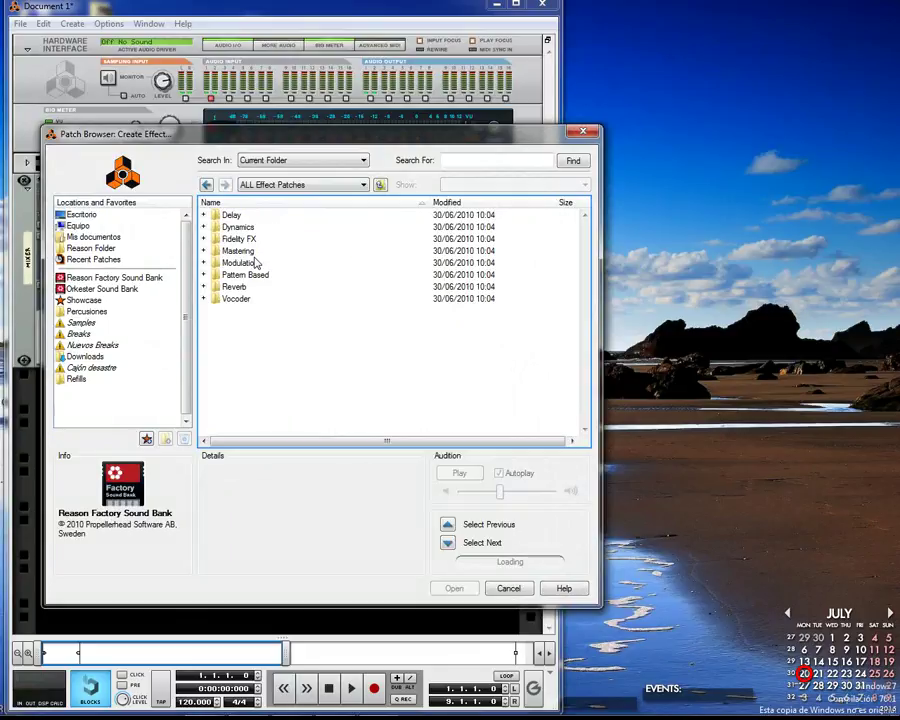
{"action": "double_click", "coordinate": [240, 263]}
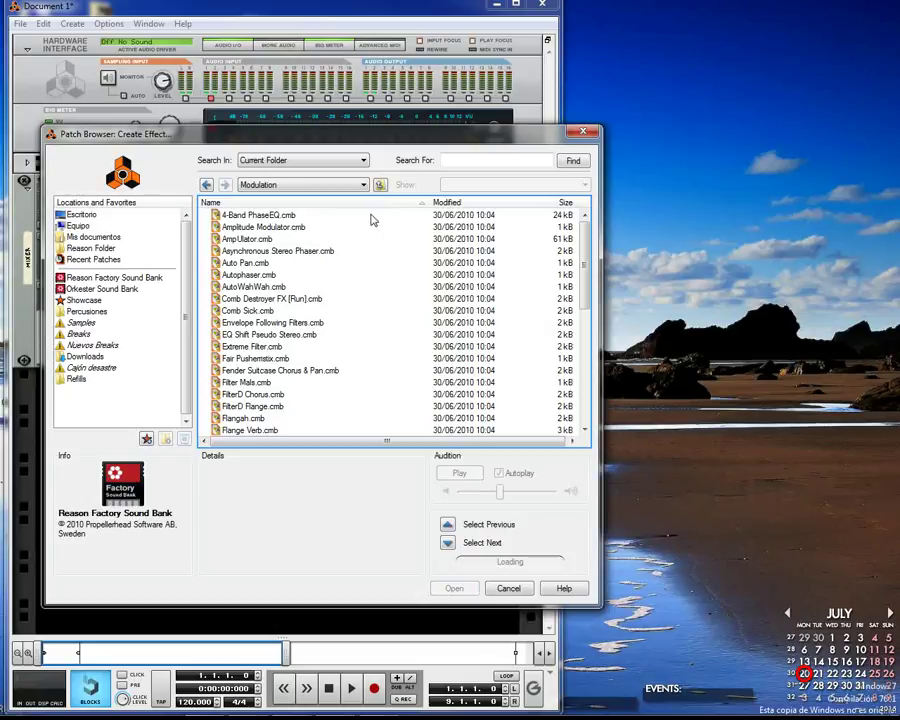
{"action": "scroll", "coordinate": [371, 219], "scroll_direction": "down", "scroll_amount": 8}
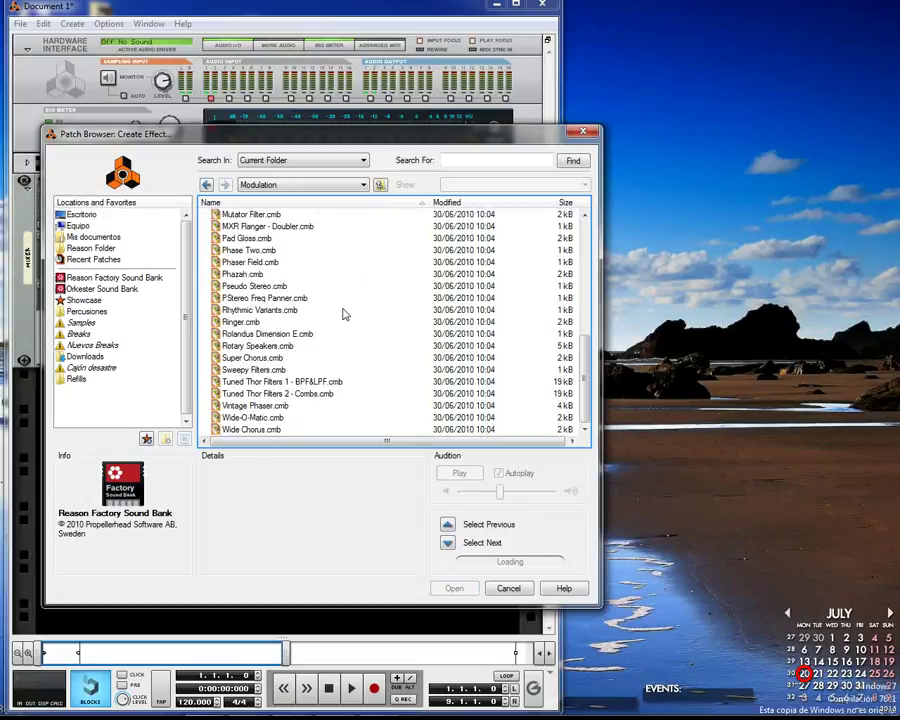
{"action": "double_click", "coordinate": [262, 370]}
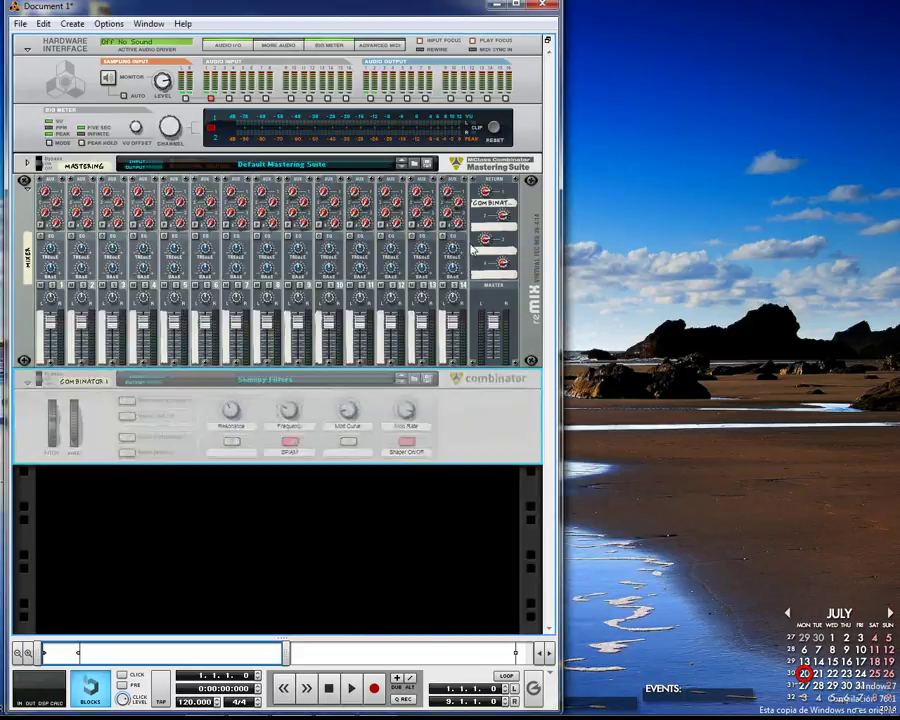
Step: Inspect the devices inside the Combinator, and browse the Modulation folder from it with patches for all effects shown
{"action": "left_click", "coordinate": [128, 452]}
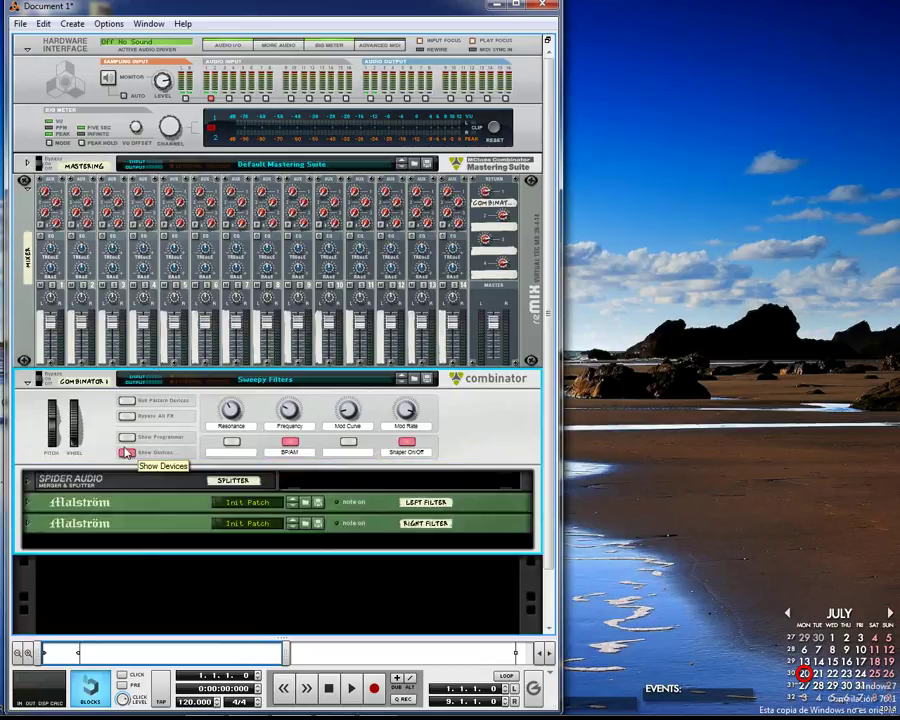
{"action": "left_click", "coordinate": [130, 451]}
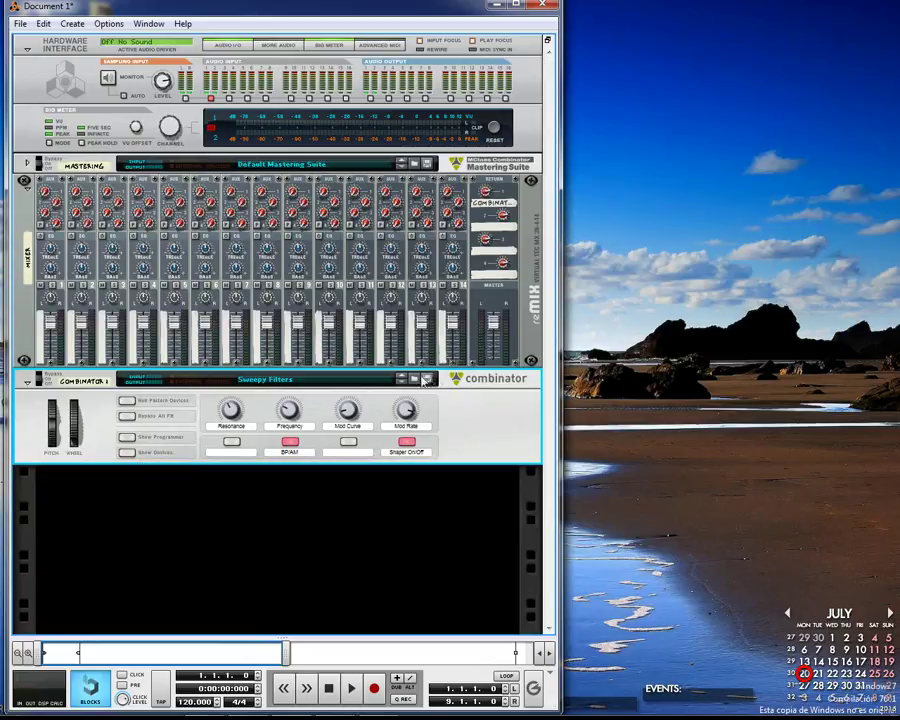
{"action": "key", "text": "ctrl+b"}
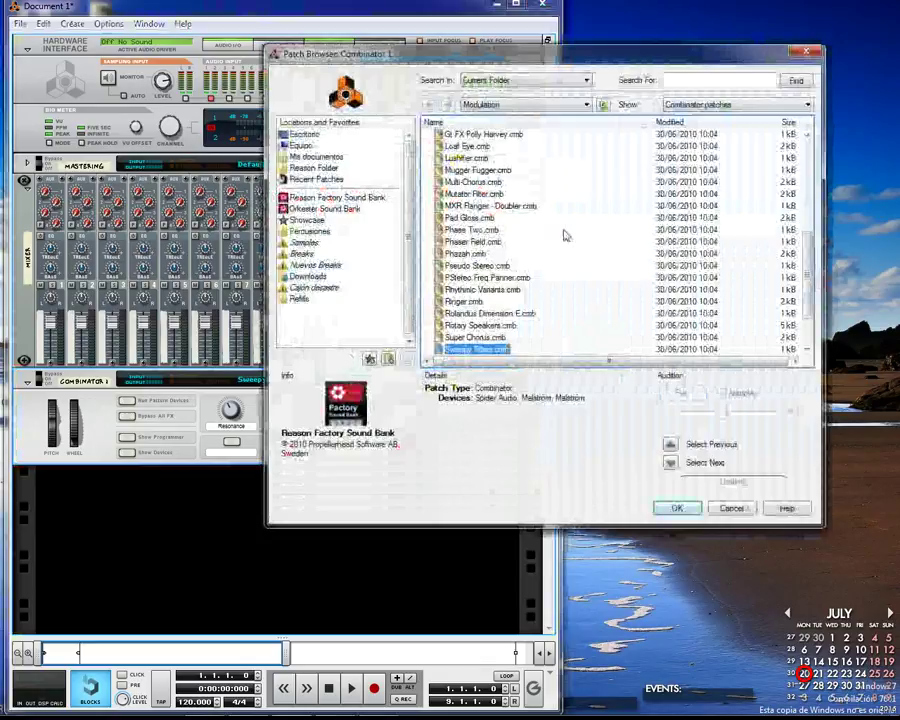
{"action": "left_click", "coordinate": [703, 106]}
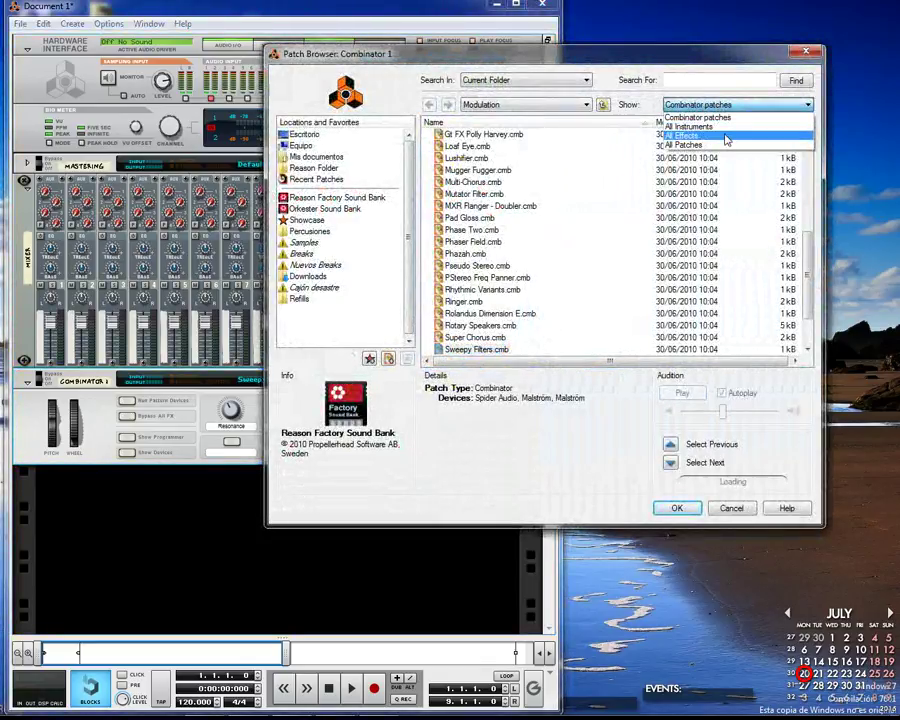
{"action": "left_click", "coordinate": [727, 137]}
{"action": "scroll", "coordinate": [803, 148], "scroll_direction": "up", "scroll_amount": 7}
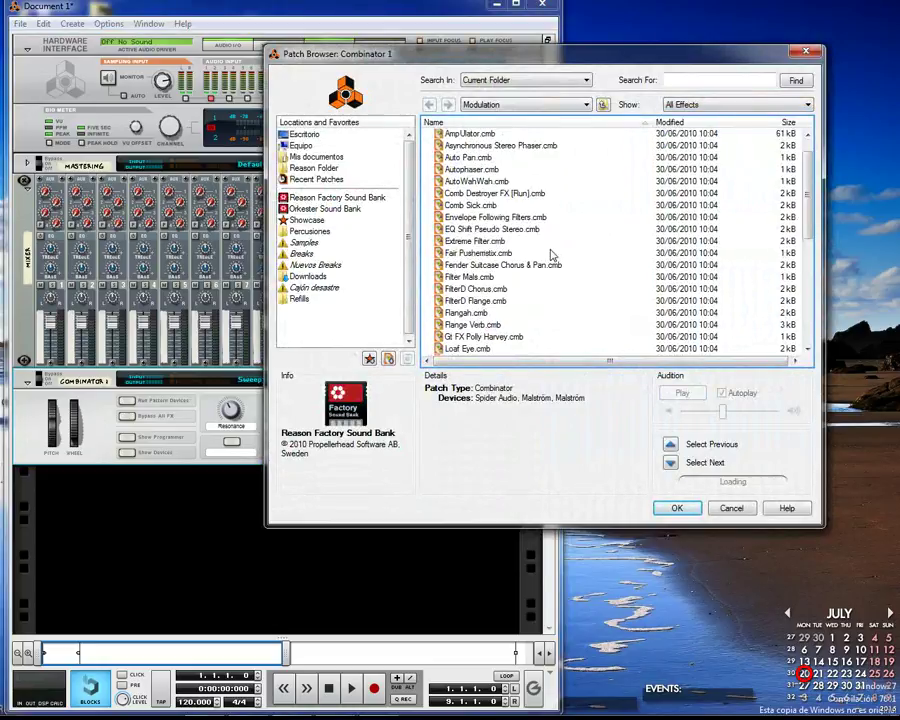
{"action": "scroll", "coordinate": [601, 185], "scroll_direction": "down", "scroll_amount": 8}
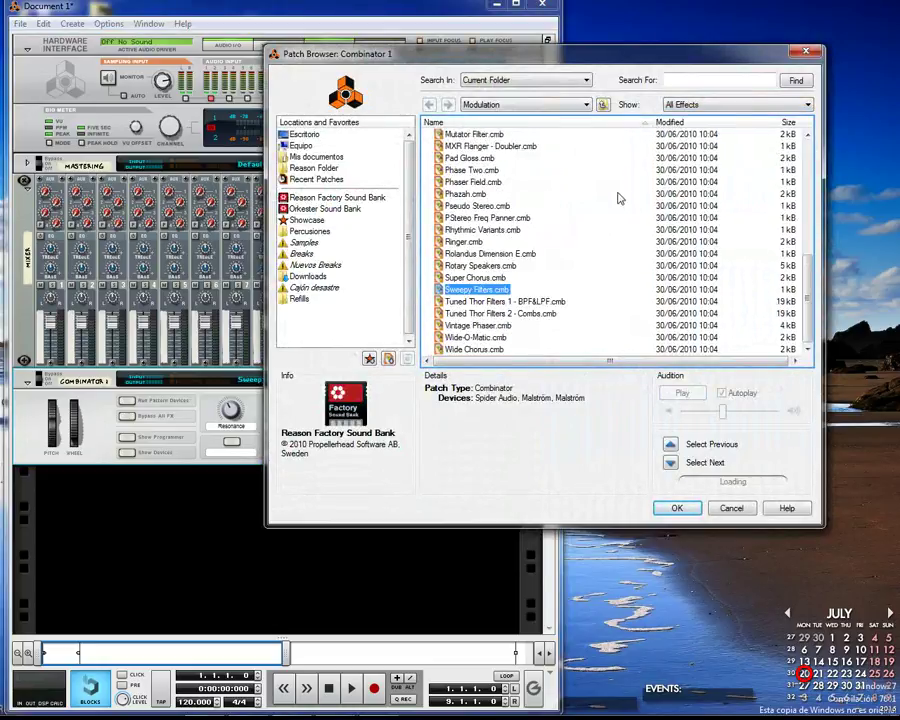
{"action": "scroll", "coordinate": [605, 165], "scroll_direction": "up", "scroll_amount": 8}
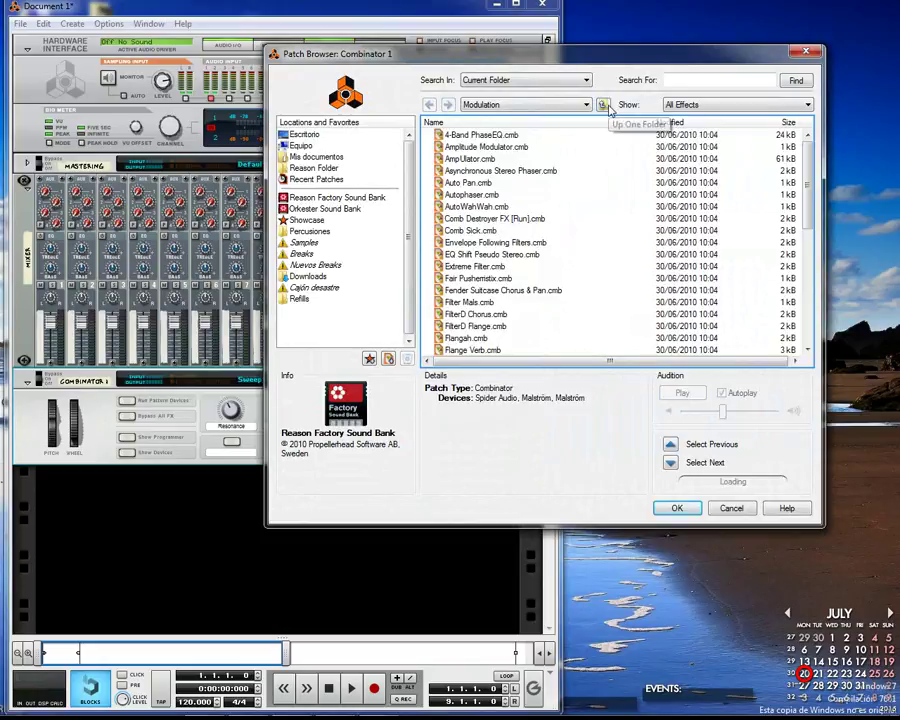
Step: Go to the Delay effect folder and preview Dual Delay.cmb, EKO 4th PingPong.rv7 and EKO SwingEchoes.rv7
{"action": "left_click", "coordinate": [604, 105]}
{"action": "left_click", "coordinate": [455, 134]}
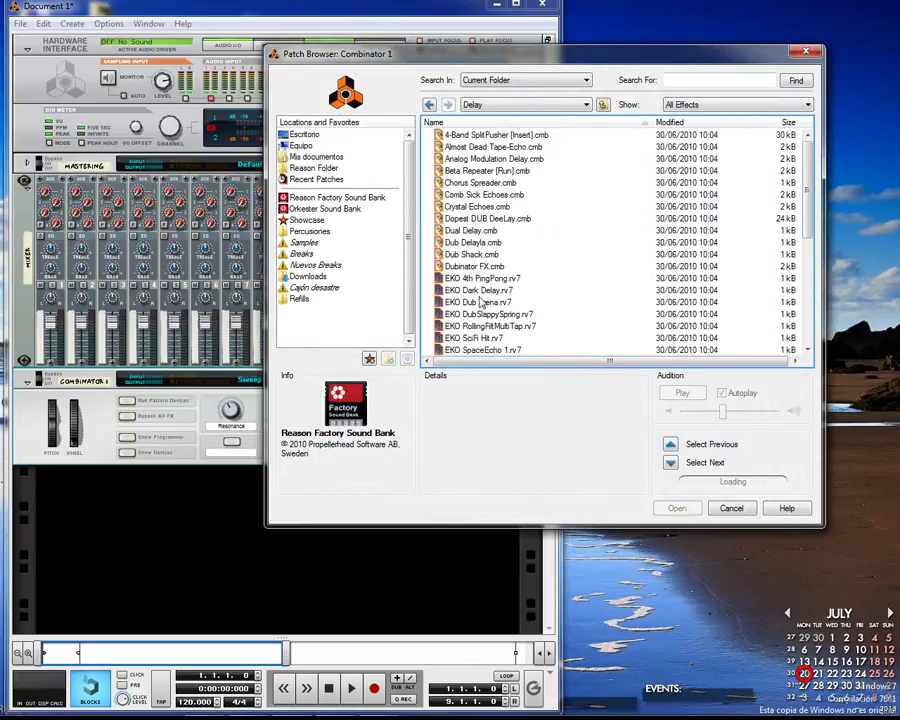
{"action": "left_click", "coordinate": [477, 231]}
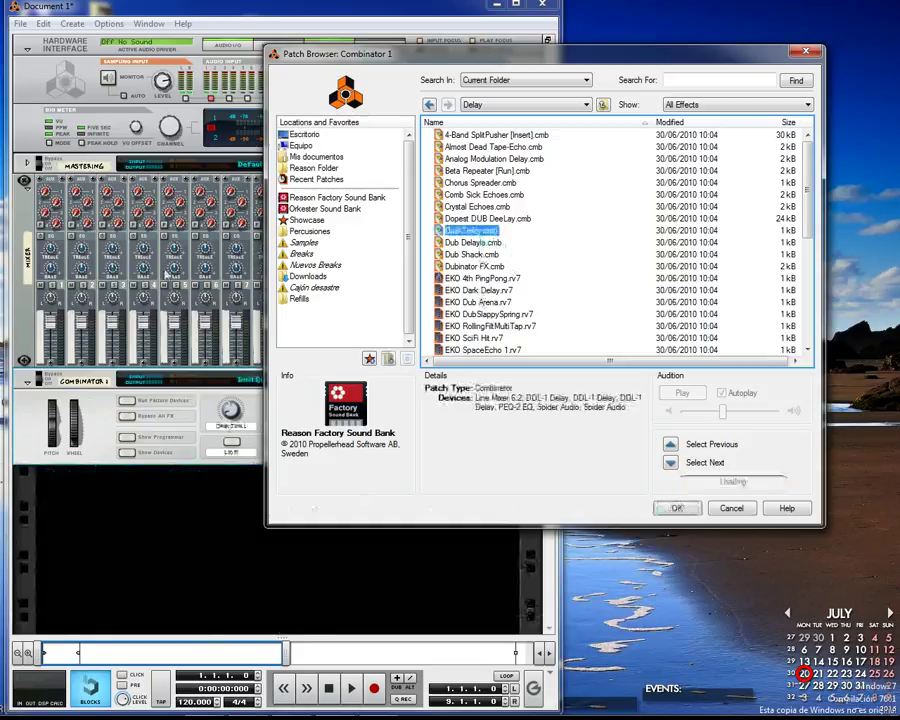
{"action": "left_click", "coordinate": [485, 278]}
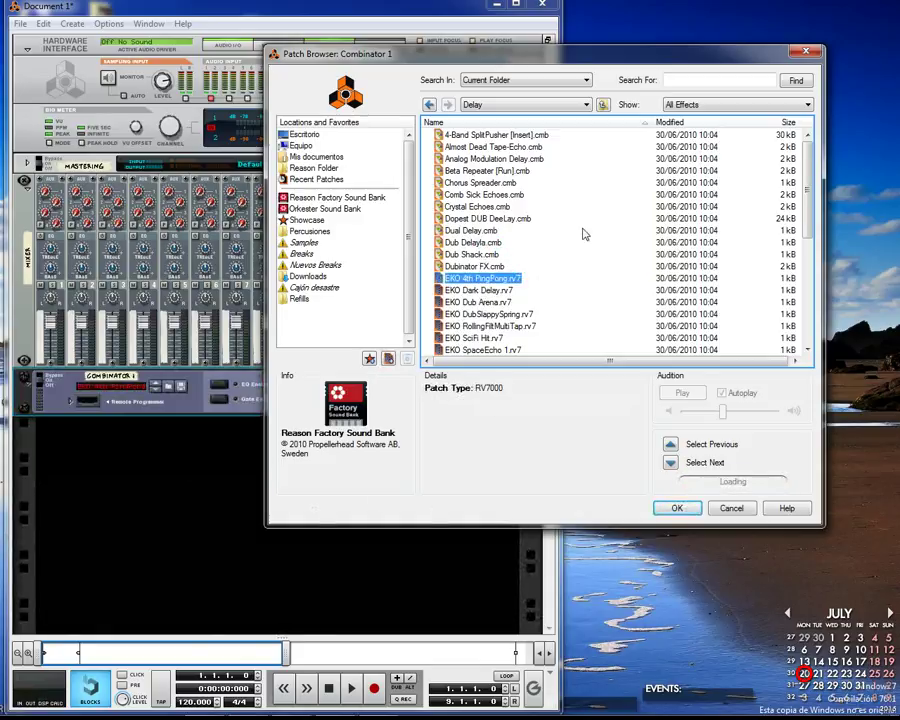
{"action": "scroll", "coordinate": [585, 234], "scroll_direction": "down", "scroll_amount": 5}
{"action": "left_click", "coordinate": [552, 204]}
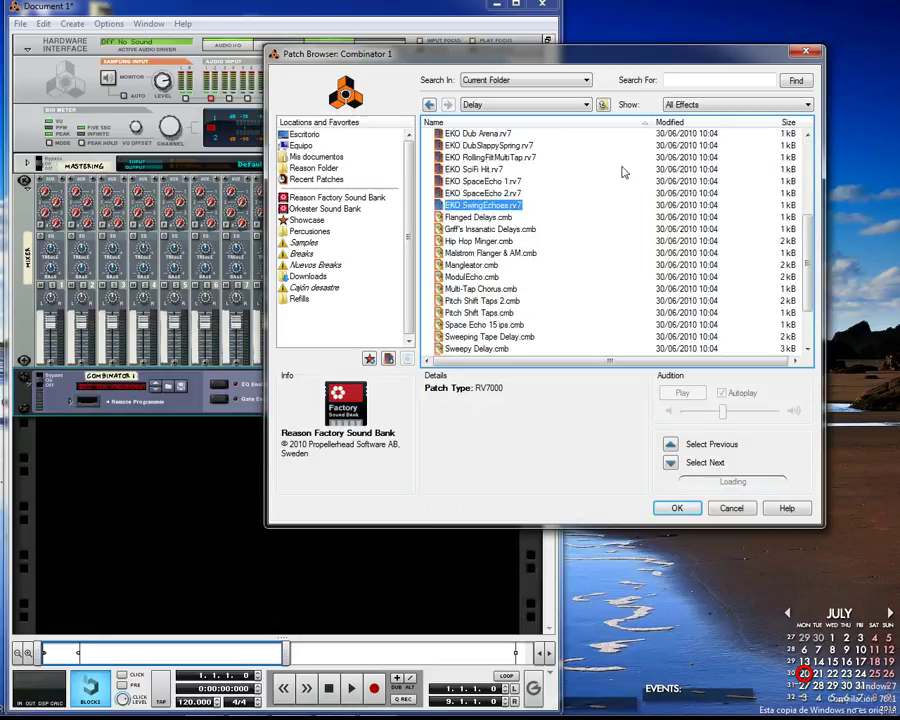
{"action": "scroll", "coordinate": [622, 172], "scroll_direction": "down", "scroll_amount": 2}
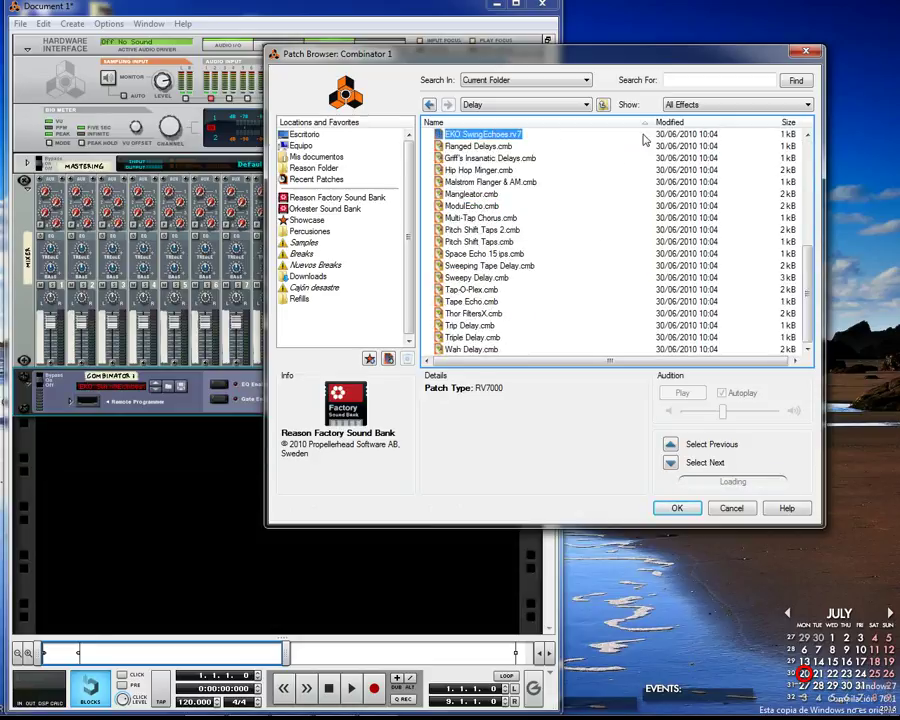
Step: Return to ALL Effect Patches and look through the Vocoder folder's patches
{"action": "left_click", "coordinate": [586, 104]}
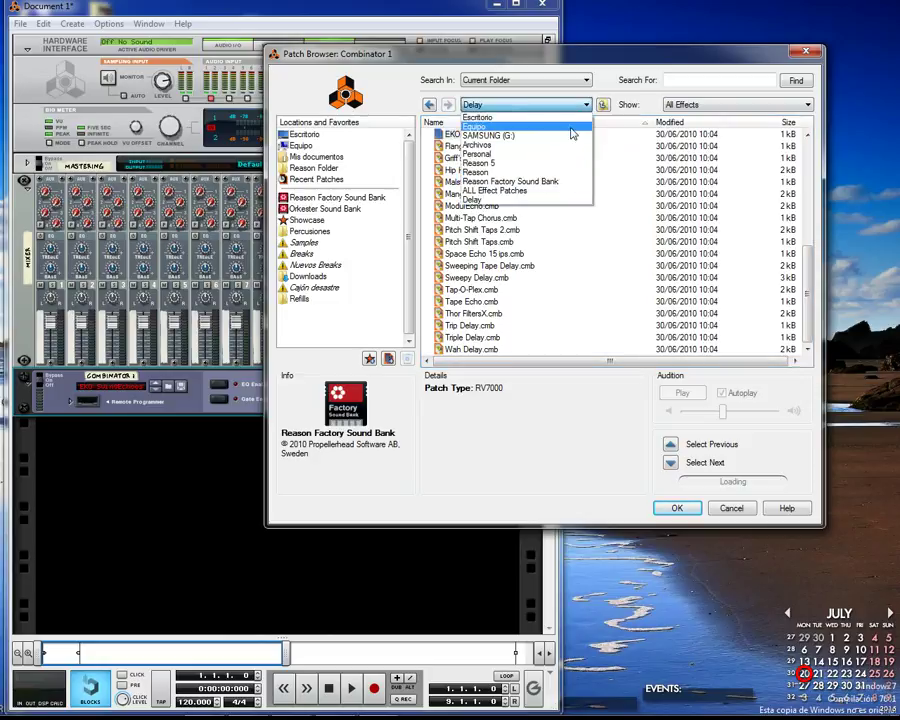
{"action": "left_click", "coordinate": [586, 104]}
{"action": "left_click", "coordinate": [606, 105]}
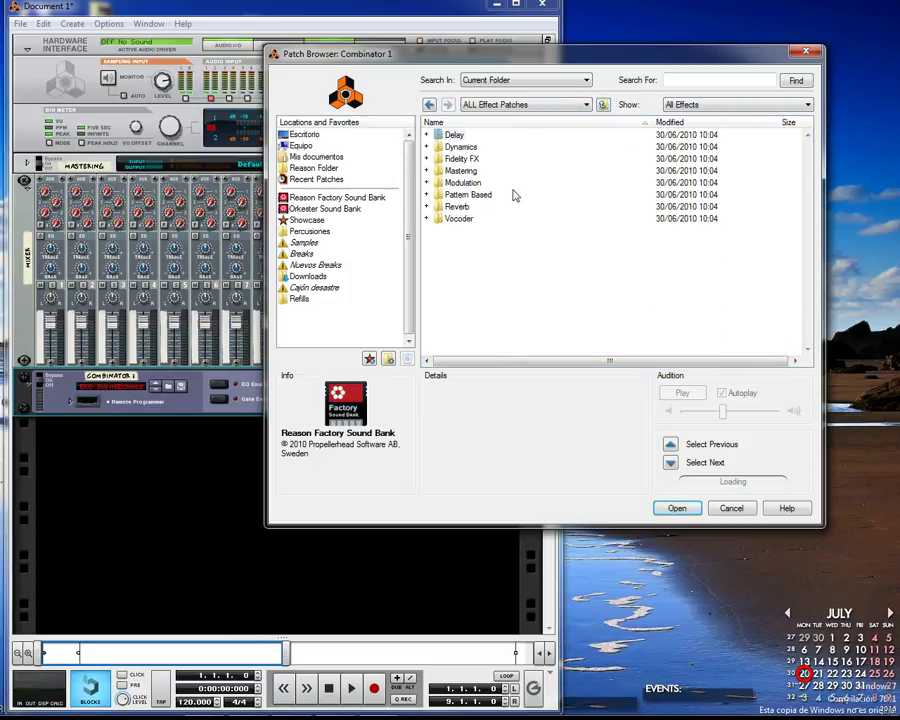
{"action": "double_click", "coordinate": [460, 219]}
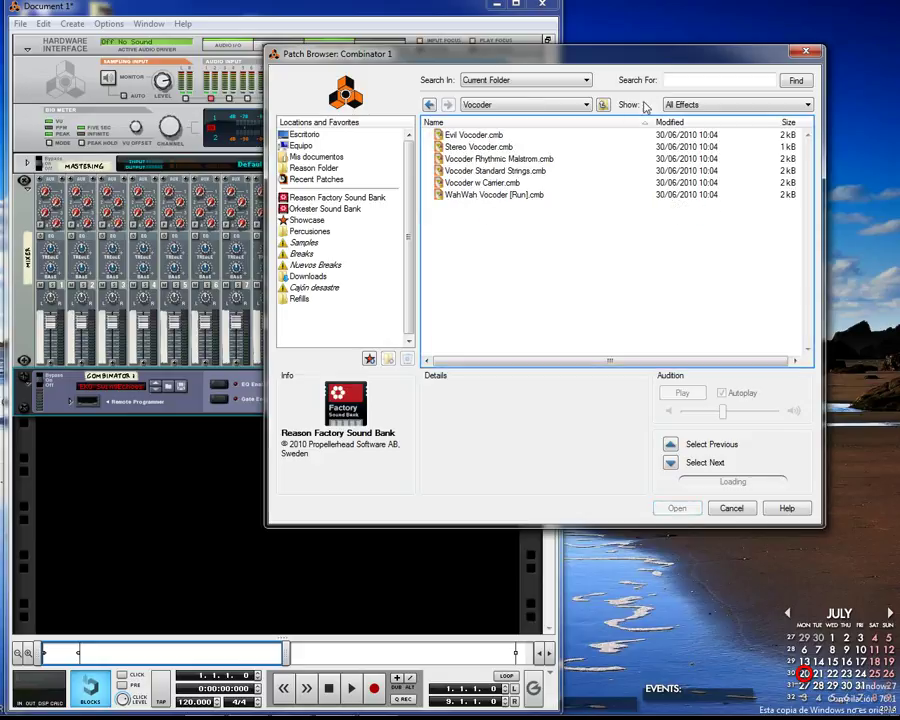
Step: Preview the Scream 4 patch Annihilate.sm4 from the Fidelity FX folder and look through the other patches there
{"action": "left_click", "coordinate": [604, 105]}
{"action": "double_click", "coordinate": [505, 158]}
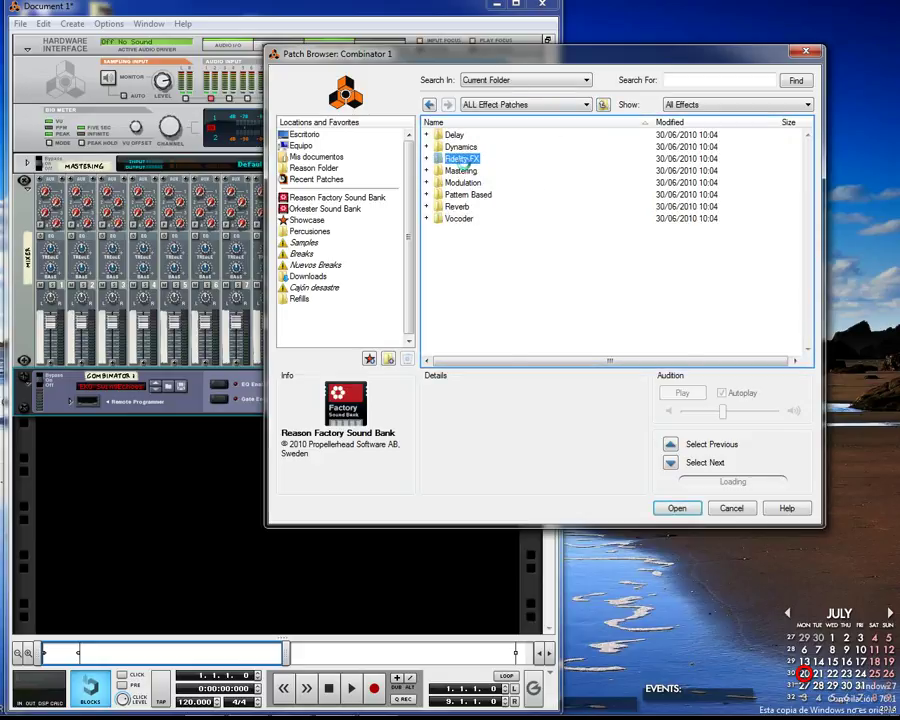
{"action": "left_click", "coordinate": [497, 158]}
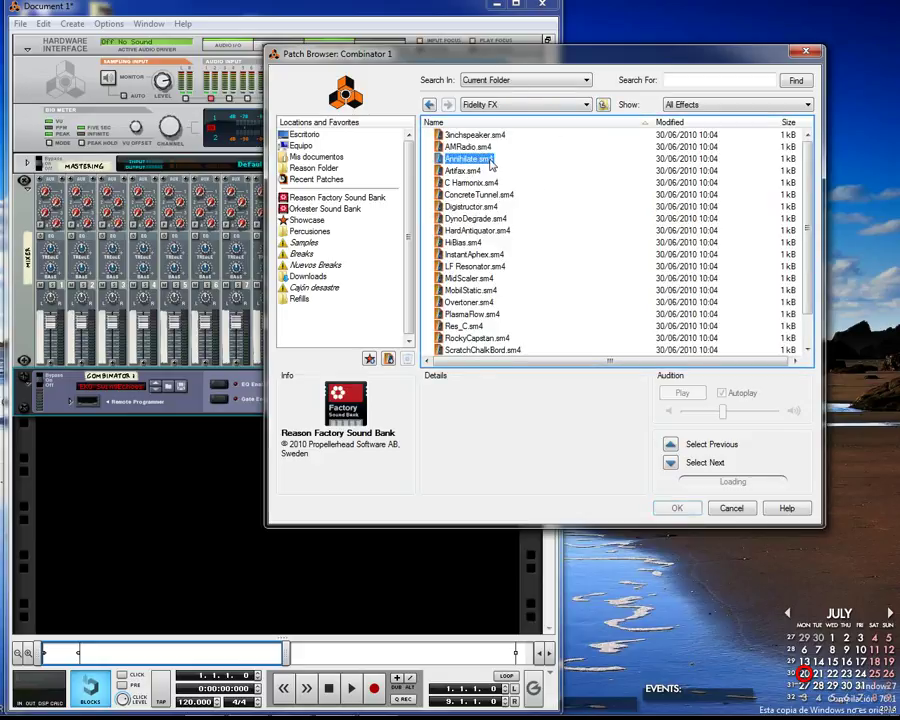
{"action": "scroll", "coordinate": [590, 198], "scroll_direction": "down", "scroll_amount": 1}
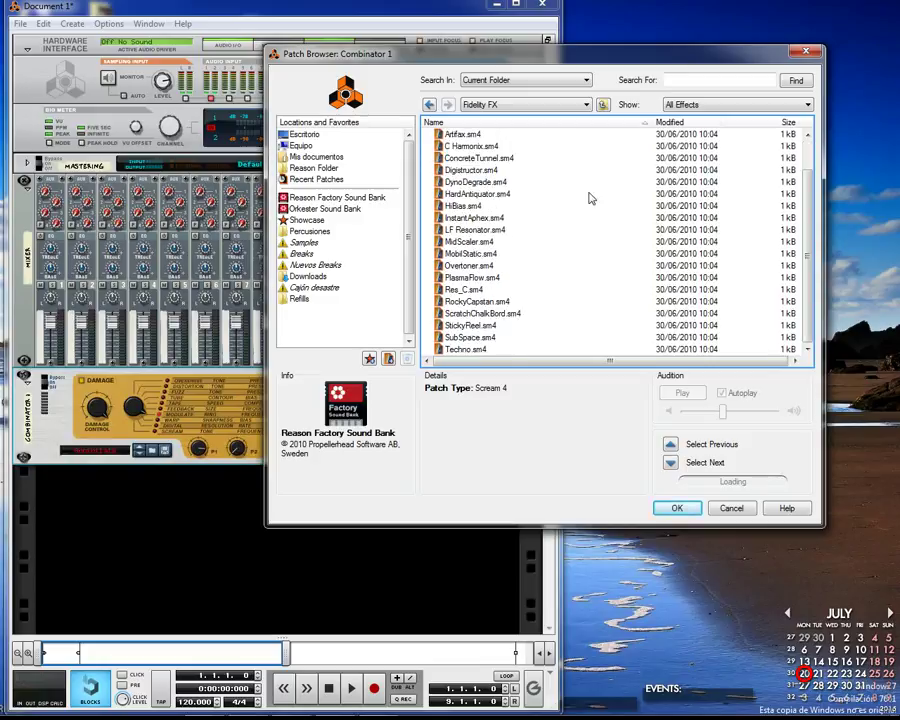
Step: Look through the patches in the Mastering effect folder and close the patch browser without applying a choice
{"action": "left_click", "coordinate": [602, 104]}
{"action": "double_click", "coordinate": [462, 170]}
{"action": "scroll", "coordinate": [621, 181], "scroll_direction": "down", "scroll_amount": 1}
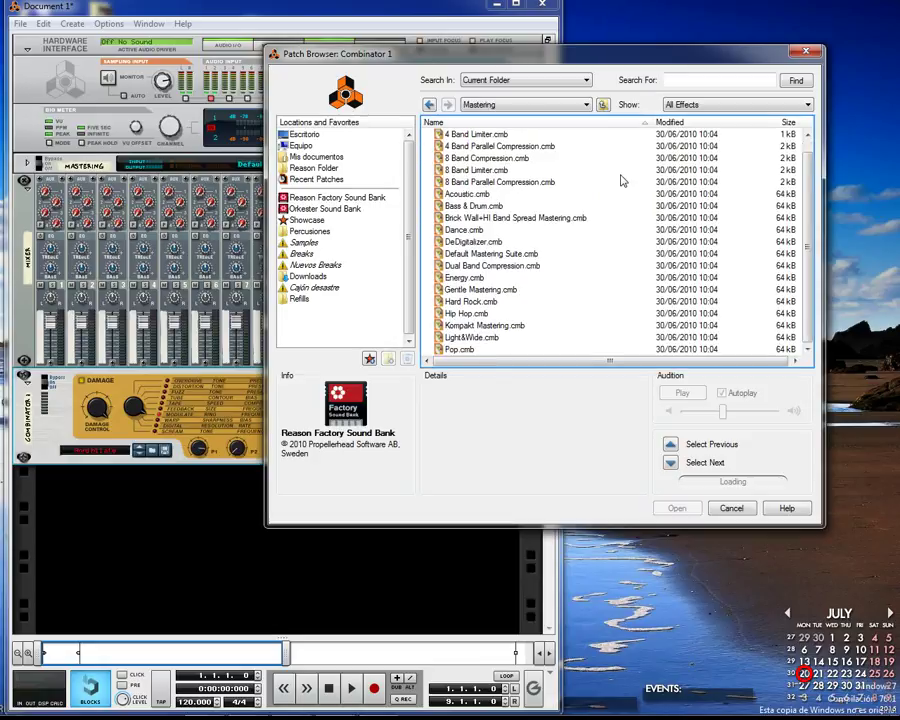
{"action": "scroll", "coordinate": [621, 181], "scroll_direction": "up", "scroll_amount": 1}
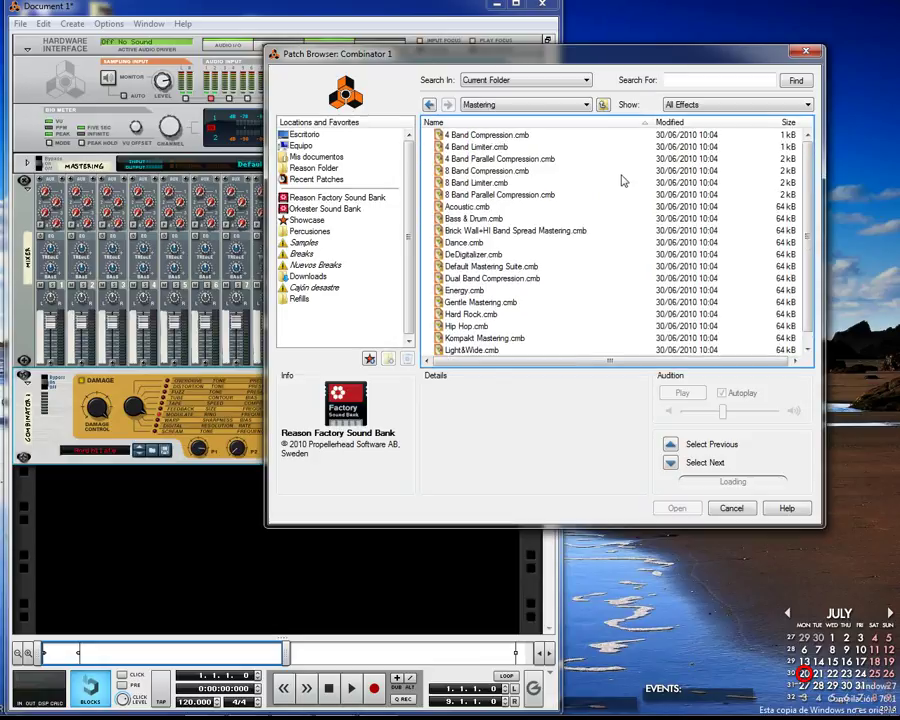
{"action": "left_click", "coordinate": [733, 507]}
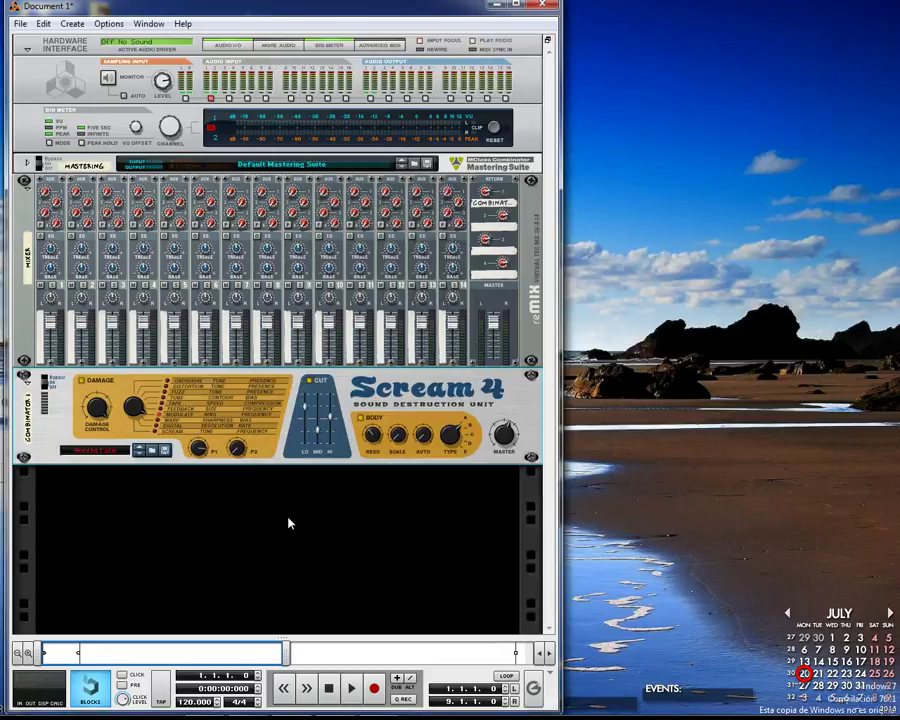
Step: Delete the effect device below the mixer from the rack
{"action": "key", "text": "Delete"}
{"action": "key", "text": "Return"}
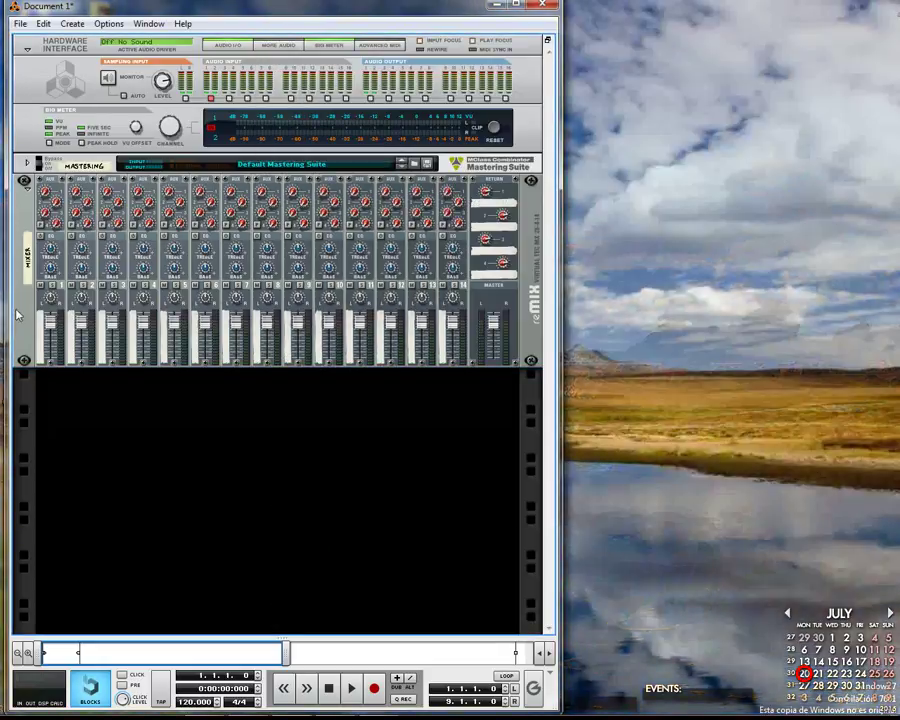
Step: Create a Malström instrument below the mixer from the Synth Bass patch Amazonas Bass.xwv
{"action": "right_click", "coordinate": [205, 420]}
{"action": "left_click", "coordinate": [339, 143]}
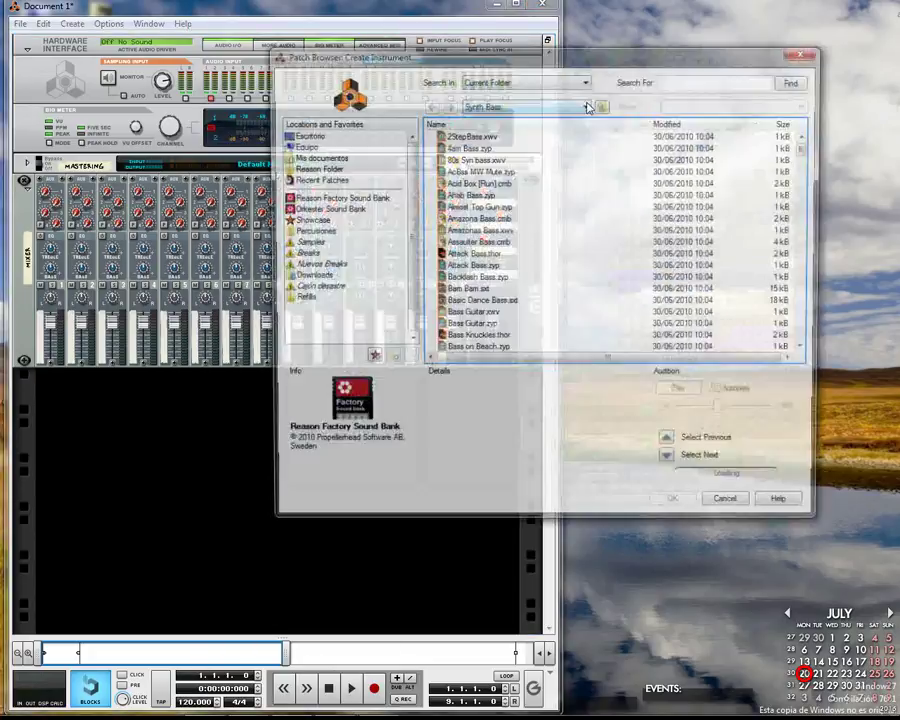
{"action": "left_click", "coordinate": [465, 231]}
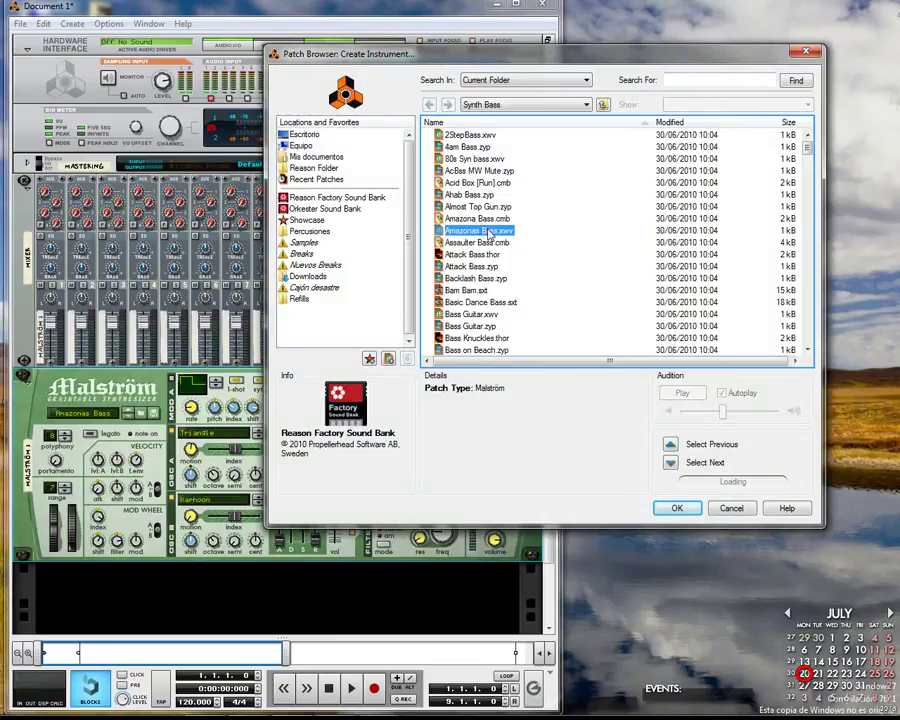
{"action": "double_click", "coordinate": [489, 232]}
Step: Inspect the Malström's cable connections to the mixer on the rack's rear, return to the front and delete the synthesizer
{"action": "key", "text": "Tab"}
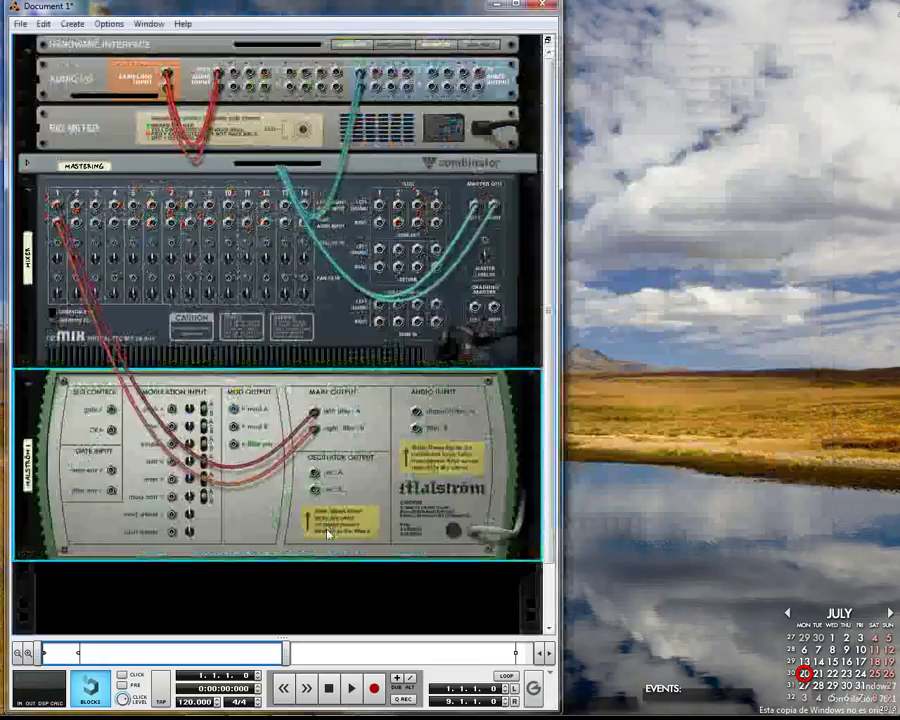
{"action": "key", "text": "Tab"}
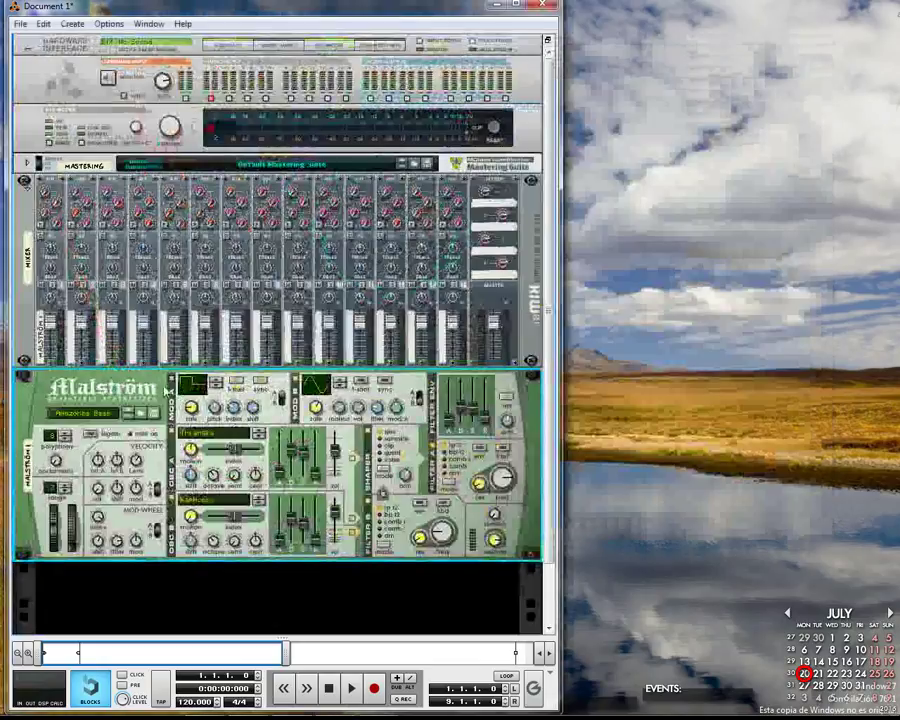
{"action": "key", "text": "Tab"}
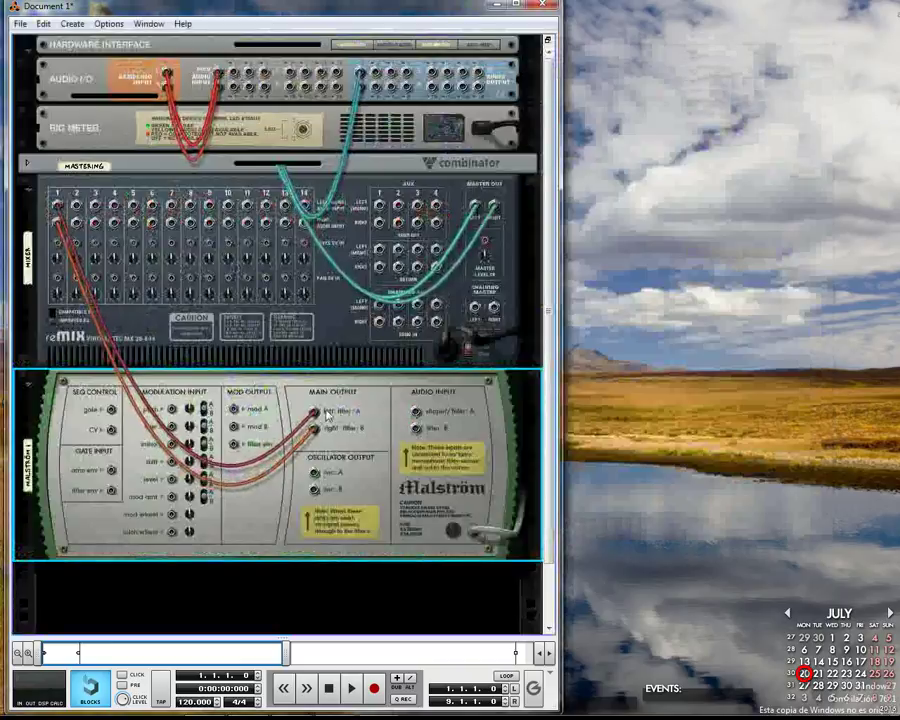
{"action": "key", "text": "Tab"}
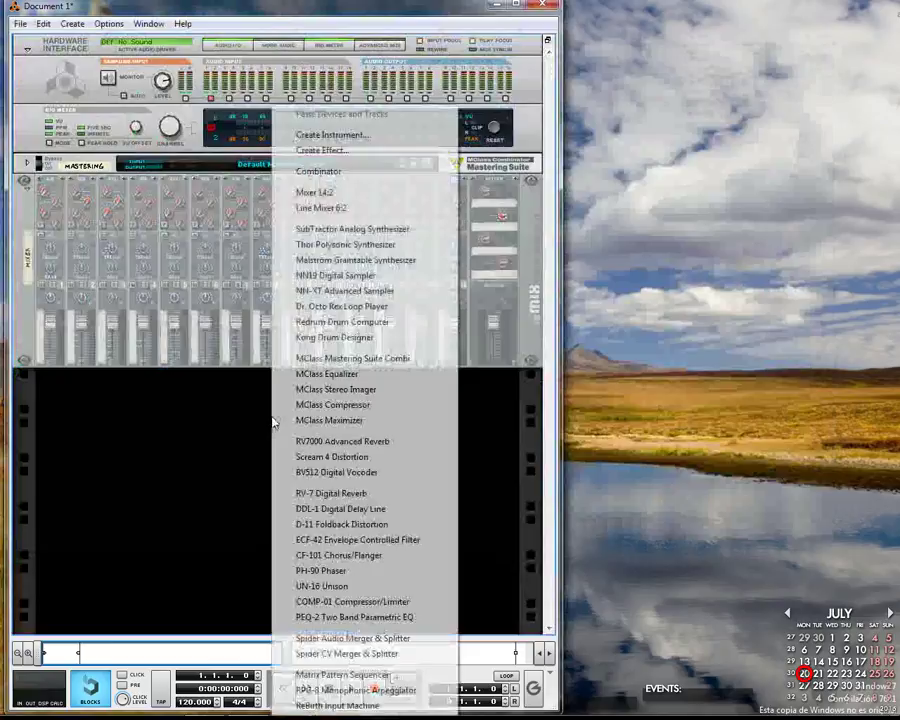
{"action": "key", "text": "Delete"}
Step: Create an instrument from Amazonas Bass.xwv in the Synth Bass folder once more and delete it from the rack
{"action": "right_click", "coordinate": [274, 410]}
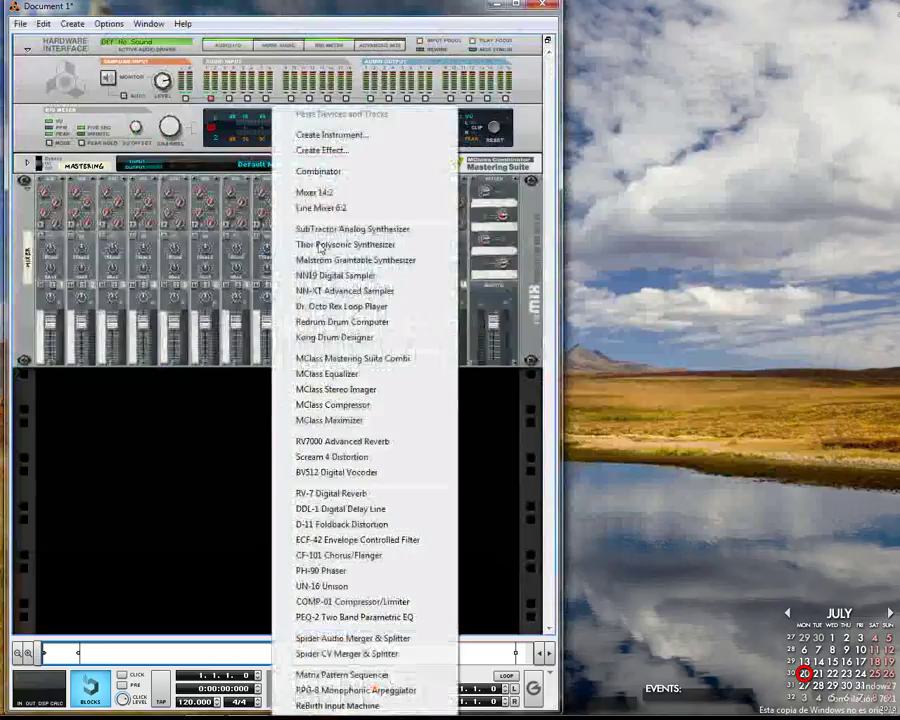
{"action": "left_click", "coordinate": [373, 135]}
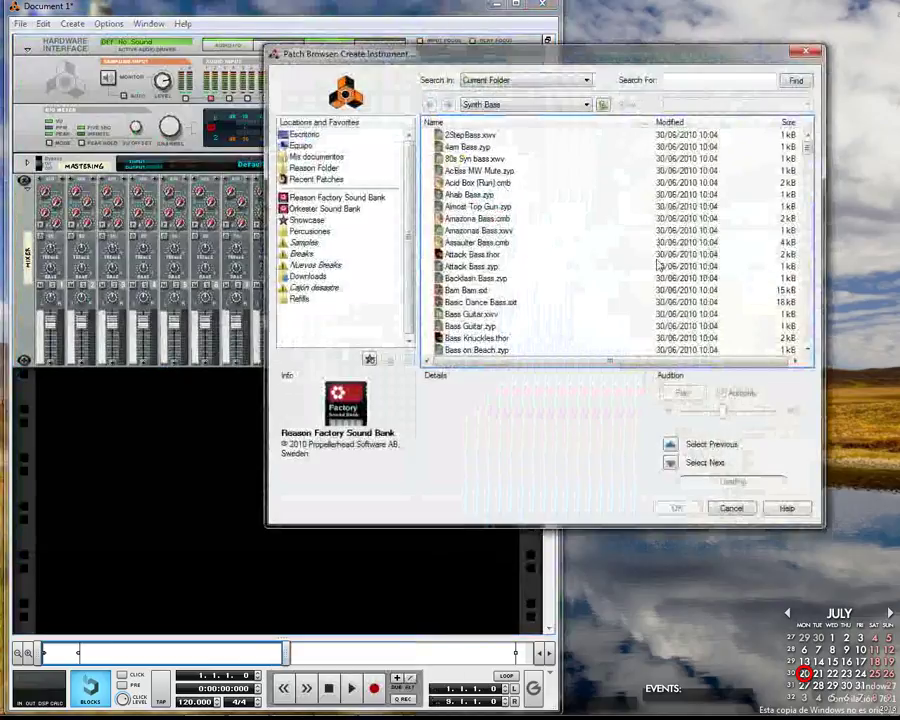
{"action": "left_click", "coordinate": [500, 231]}
{"action": "left_click", "coordinate": [677, 508]}
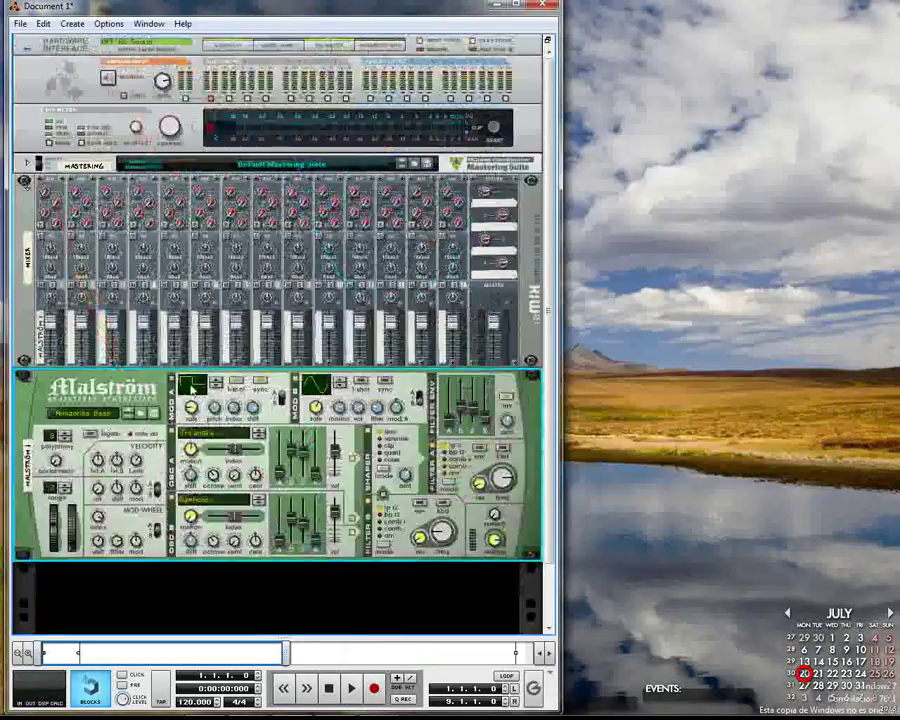
{"action": "key", "text": "Delete"}
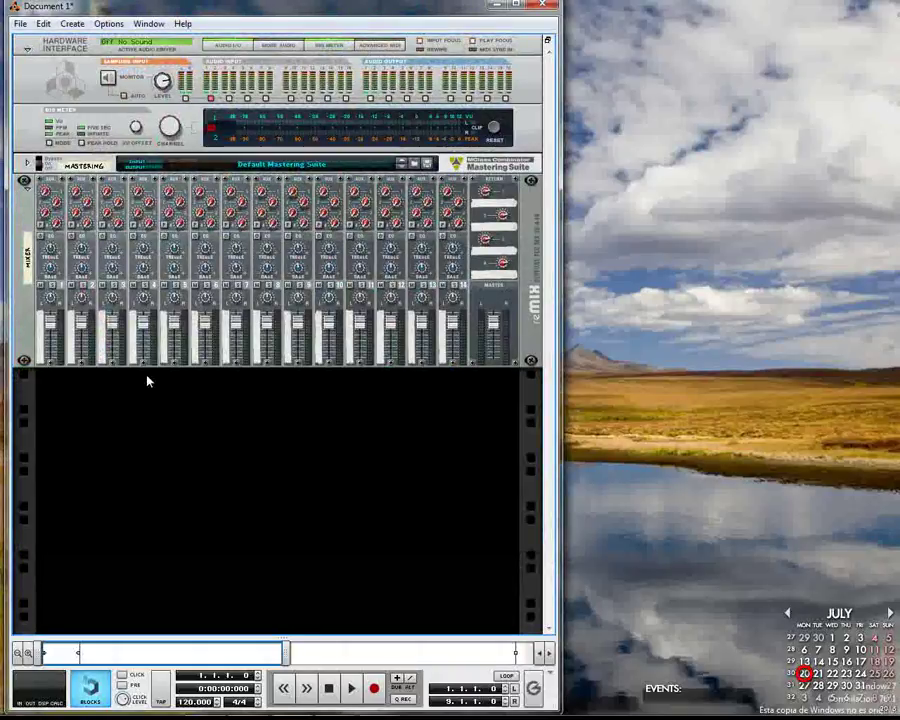
{"action": "left_click", "coordinate": [148, 23]}
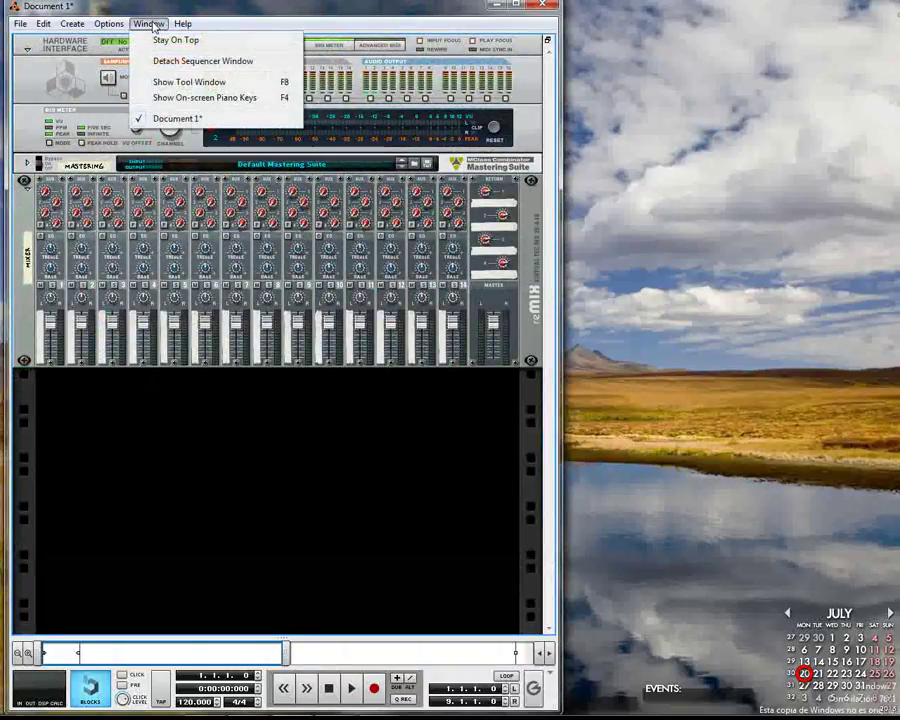
{"action": "mouse_move", "coordinate": [121, 24]}
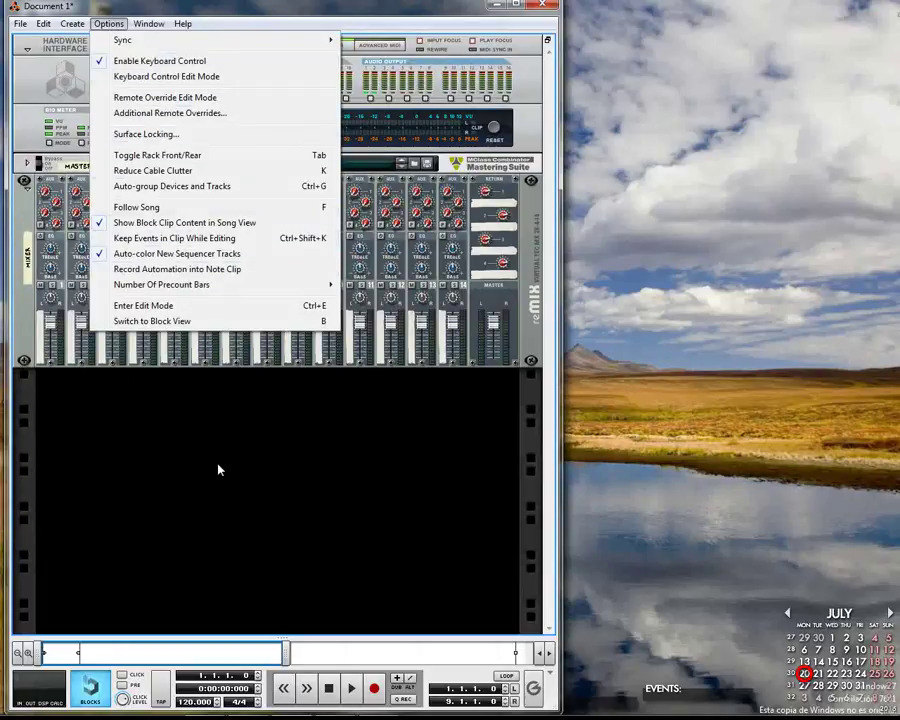
{"action": "mouse_move", "coordinate": [158, 24]}
{"action": "left_click", "coordinate": [213, 607]}
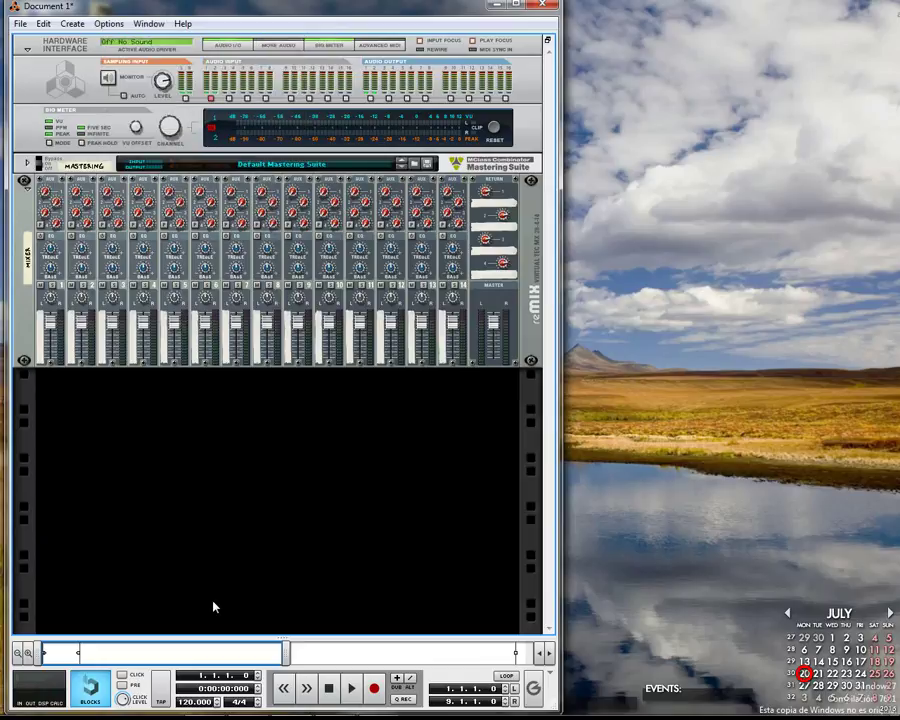